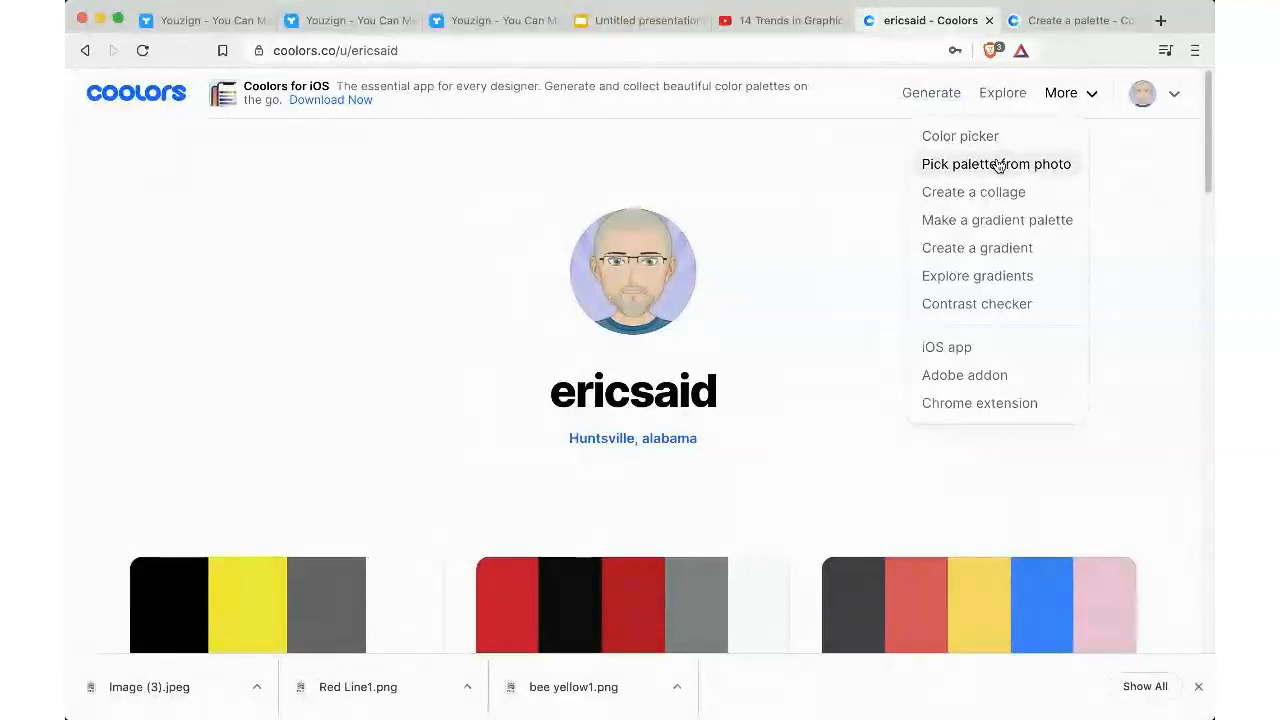
- Extract a color palette from the yellow and black brand mockup image with the Coolors image picker, and close the picker
left_click(996, 166)
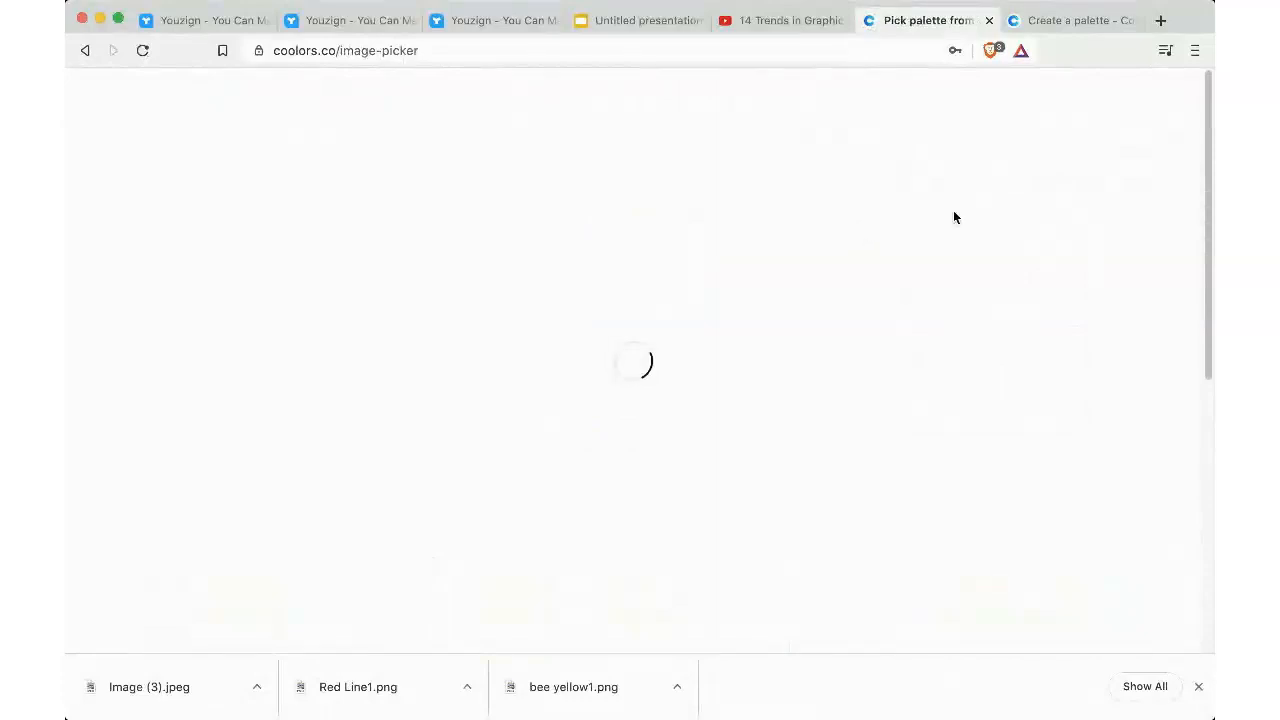
left_click(657, 478)
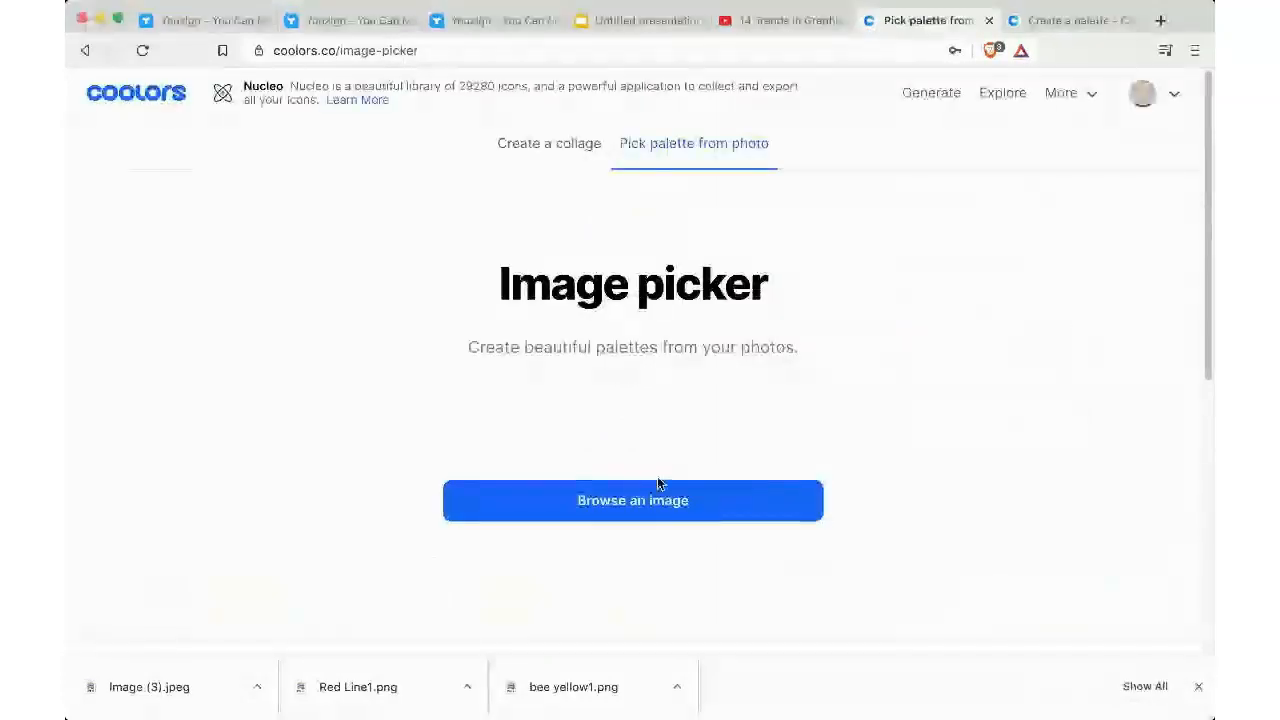
left_click(631, 502)
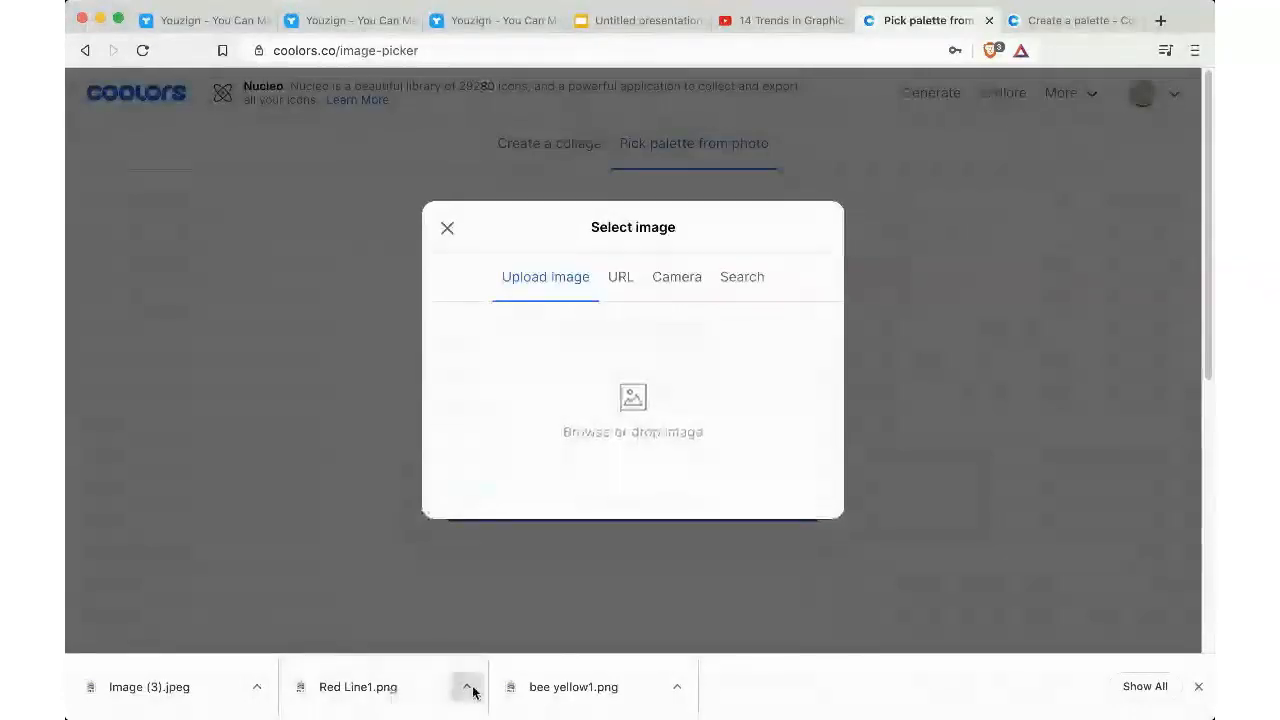
left_click(534, 714)
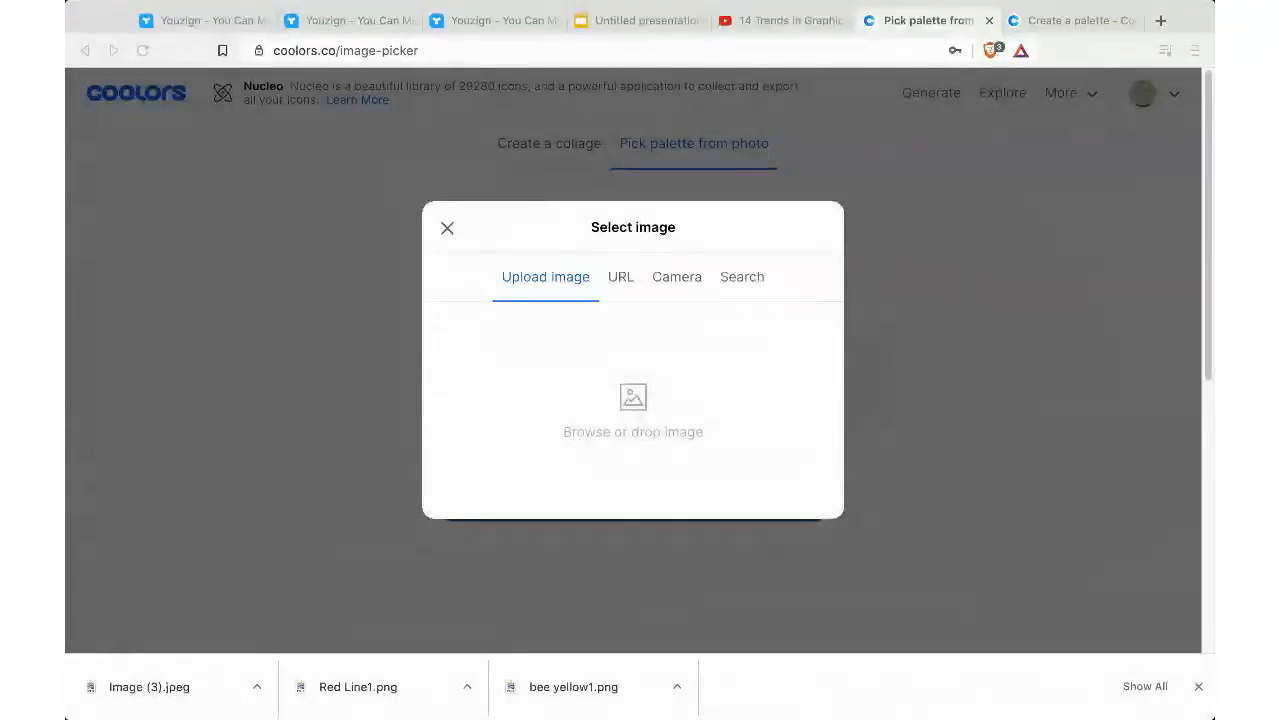
left_click_drag(622, 370, 627, 367)
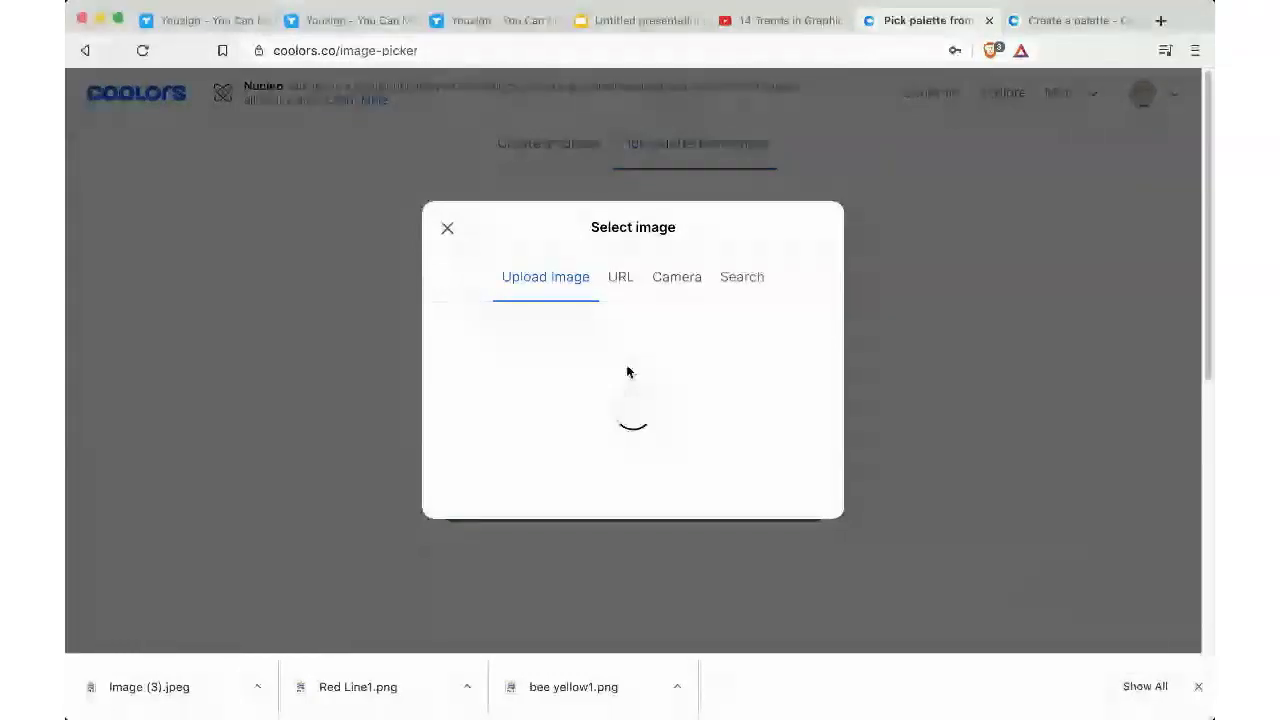
scroll(770, 355, "down", 2)
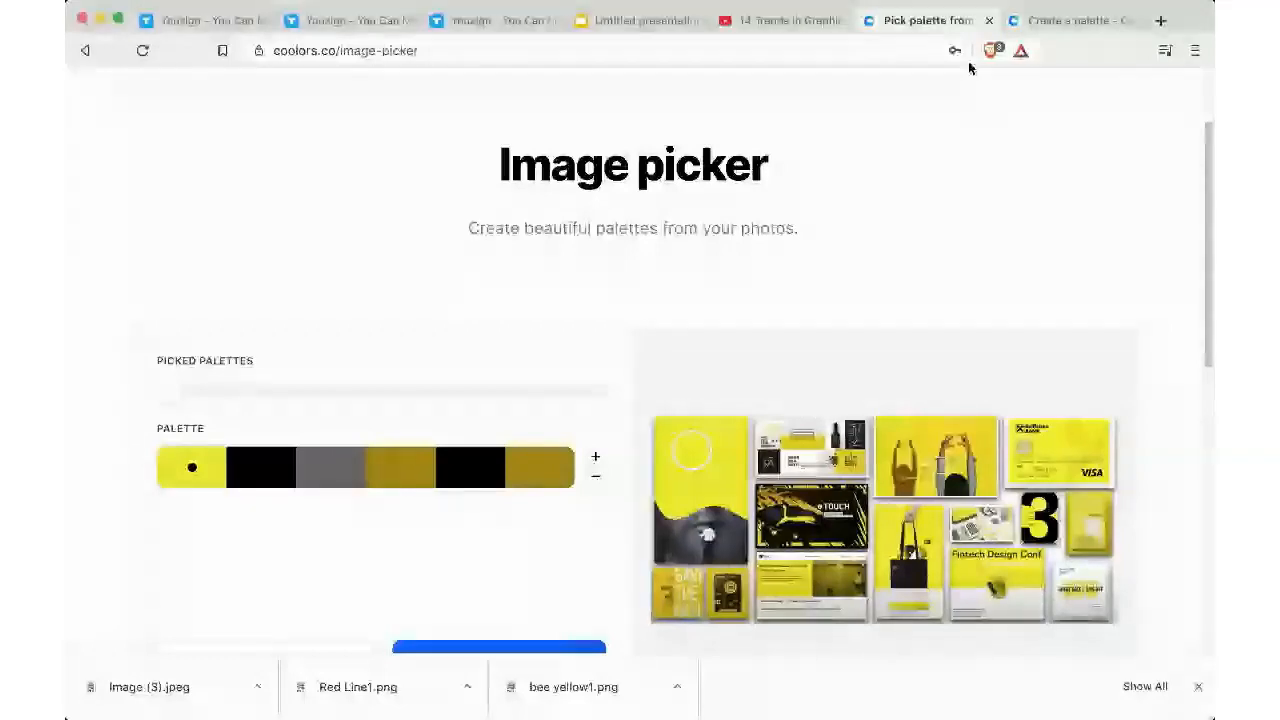
left_click(989, 20)
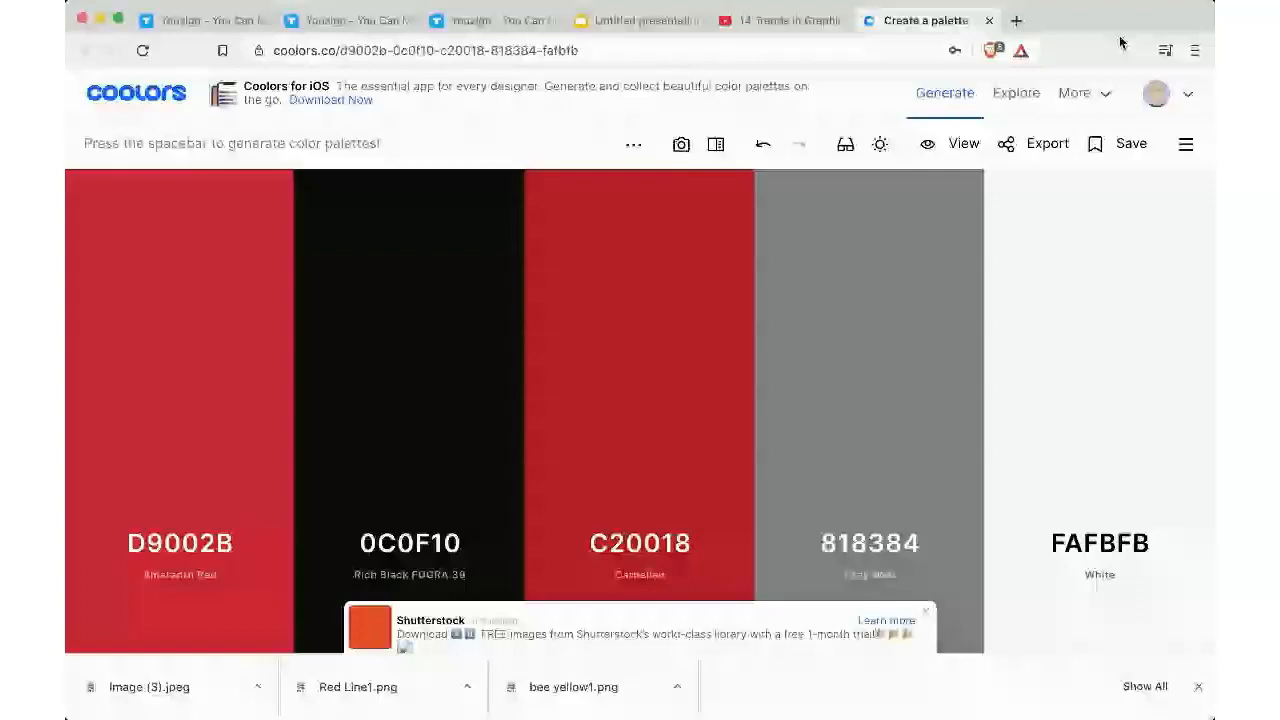
- Switch to the Youzign Facebook ad design and add the Pixabay photo of the hugging couple to the canvas
left_click(201, 22)
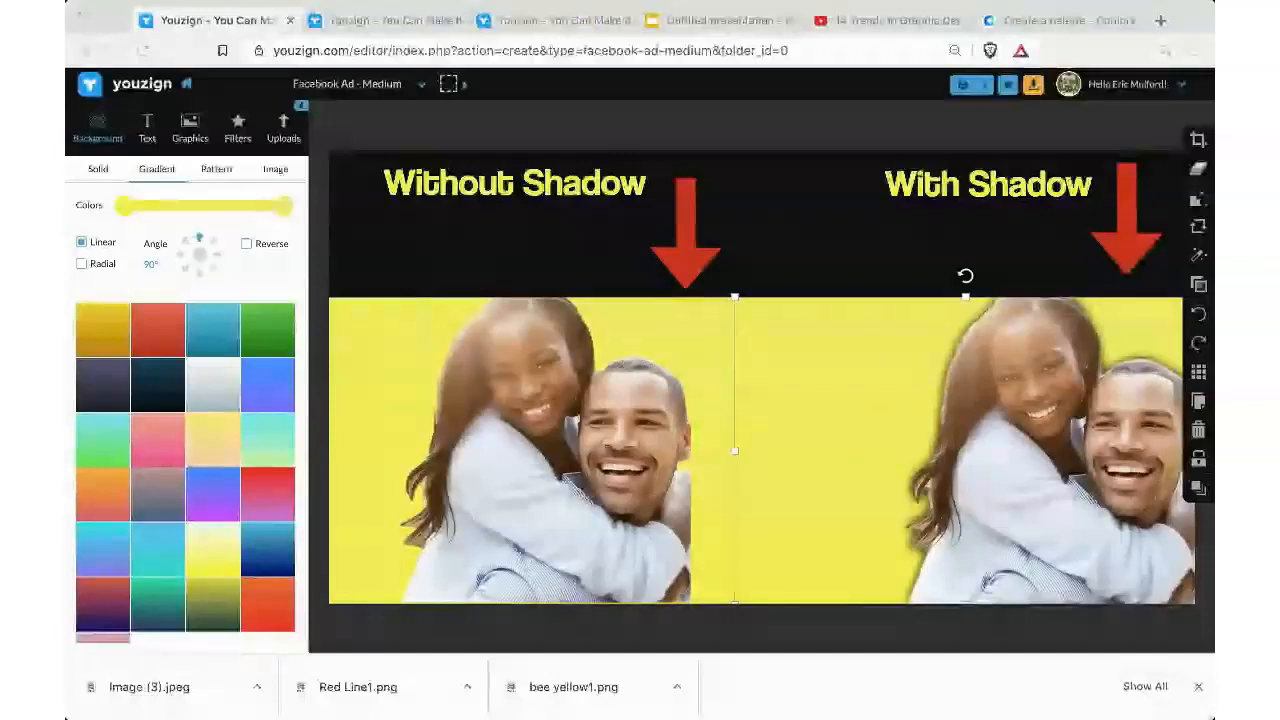
left_click(826, 272)
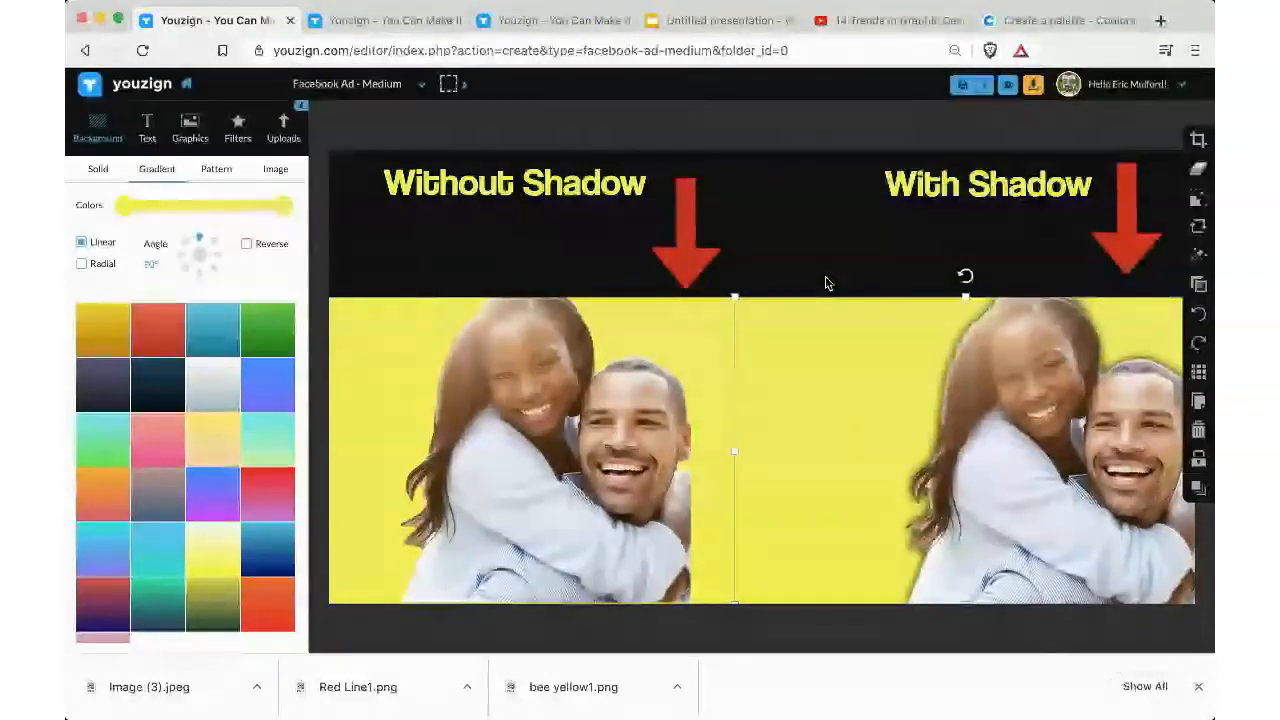
left_click(199, 150)
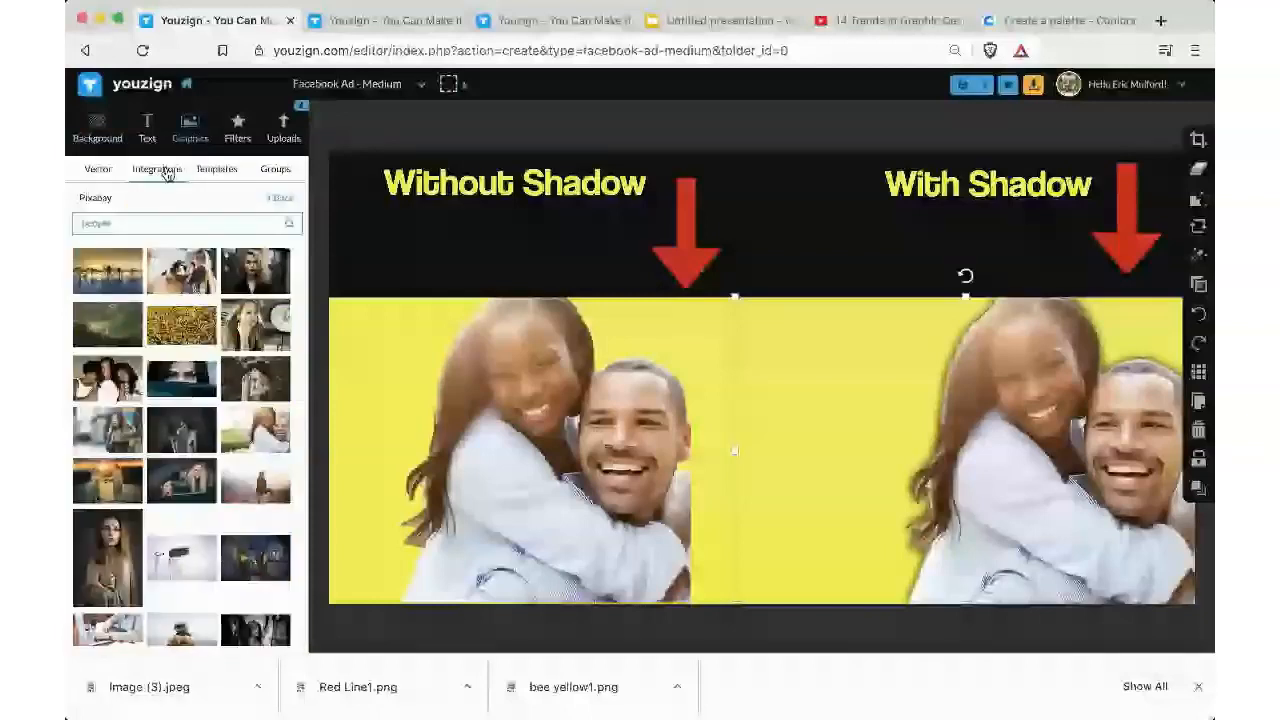
left_click(258, 424)
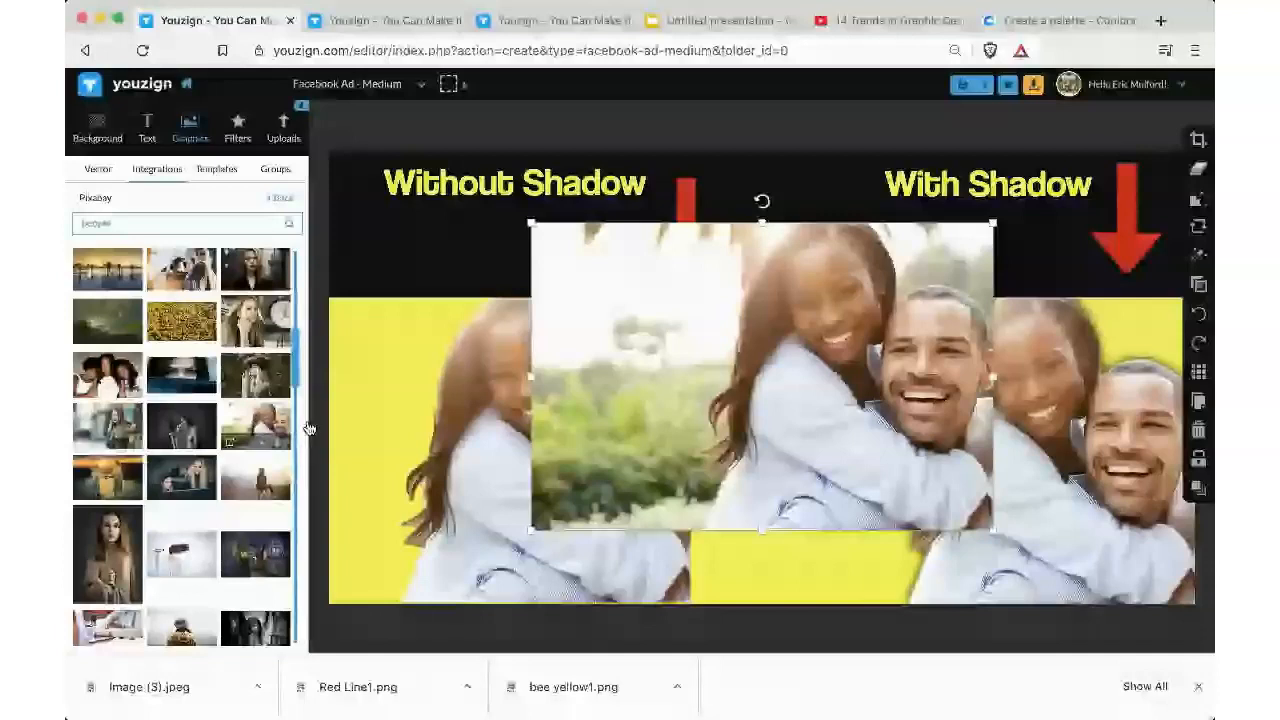
- Remove the background from the couple photo and crop the empty side so the cutout is 424 x 426 px
left_click(1198, 169)
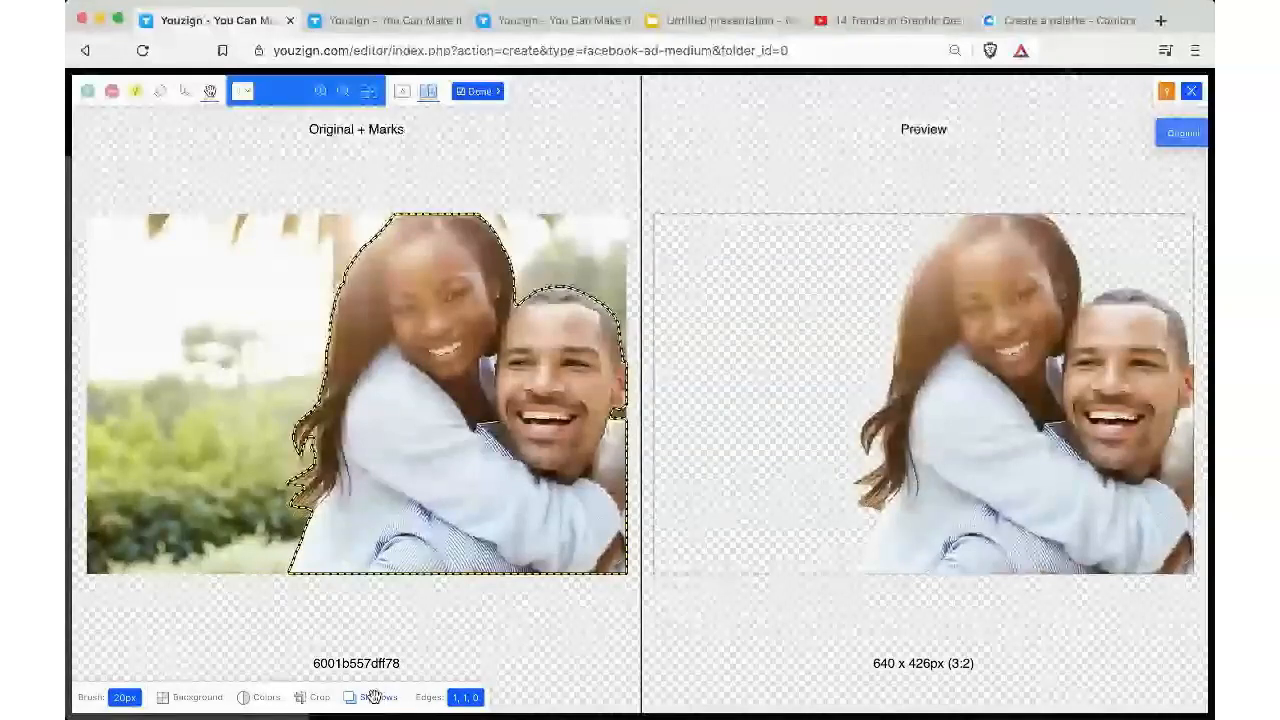
left_click(375, 698)
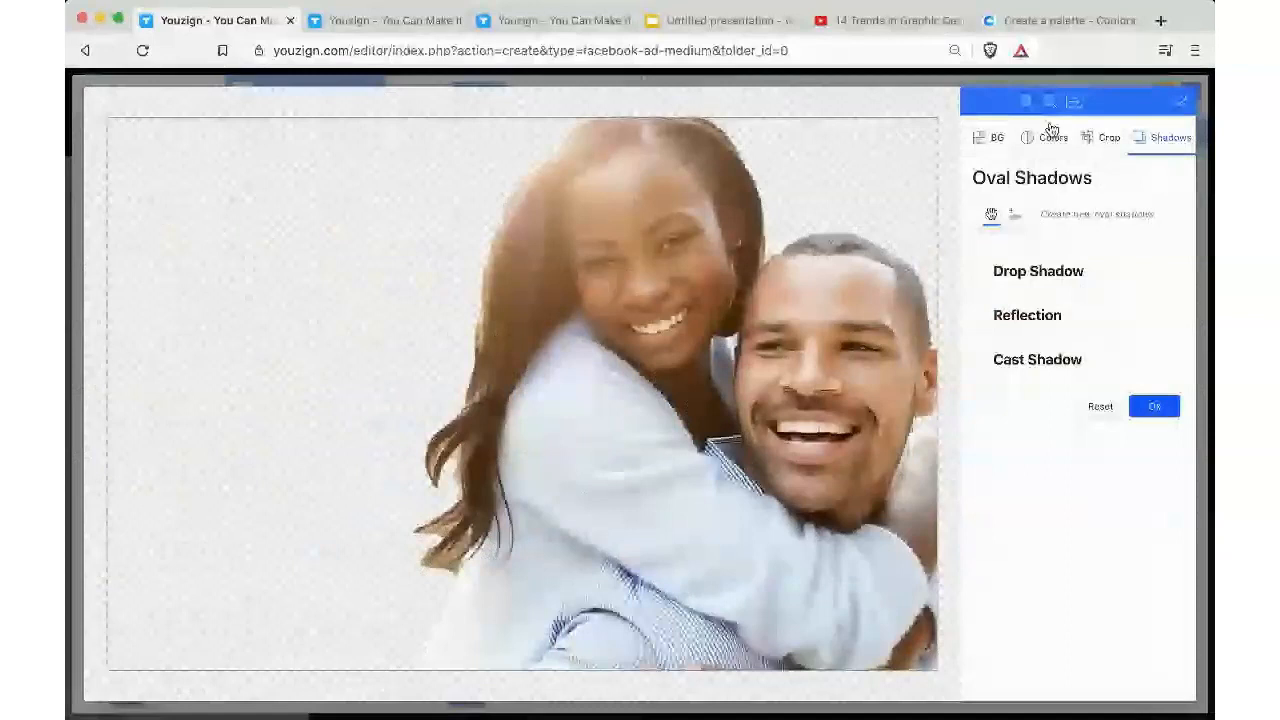
left_click(1101, 139)
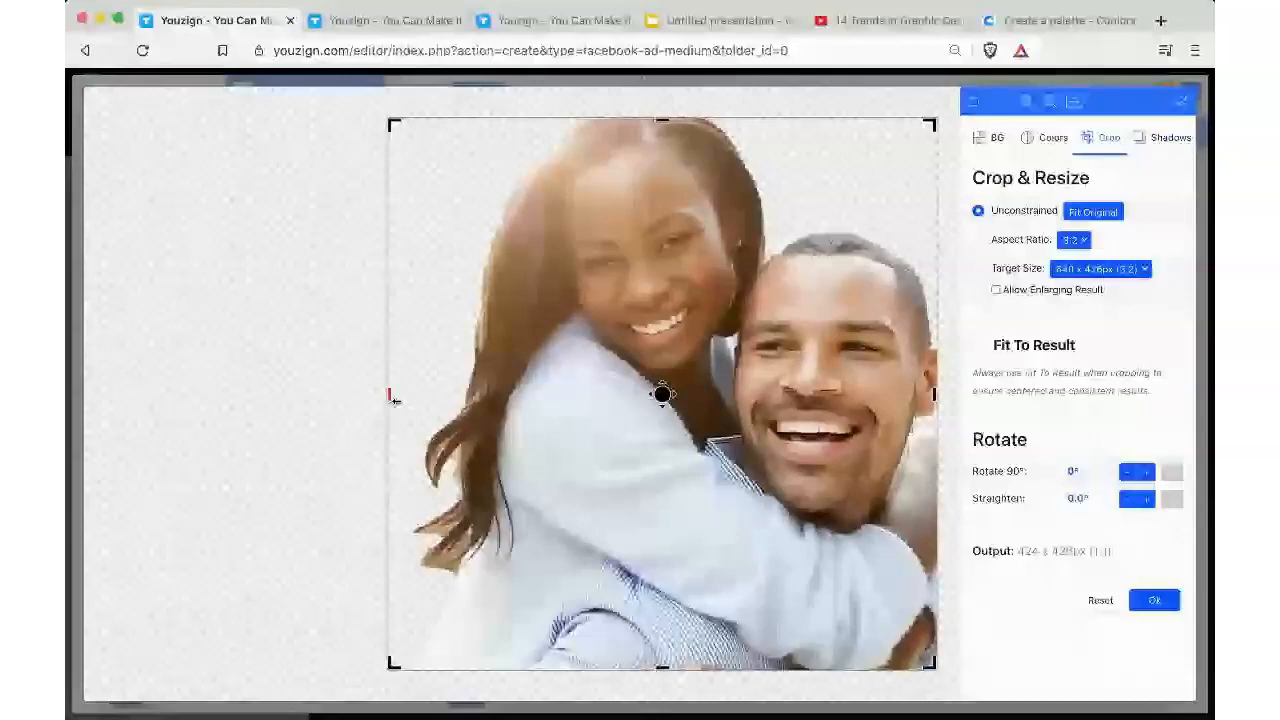
left_click(1183, 107)
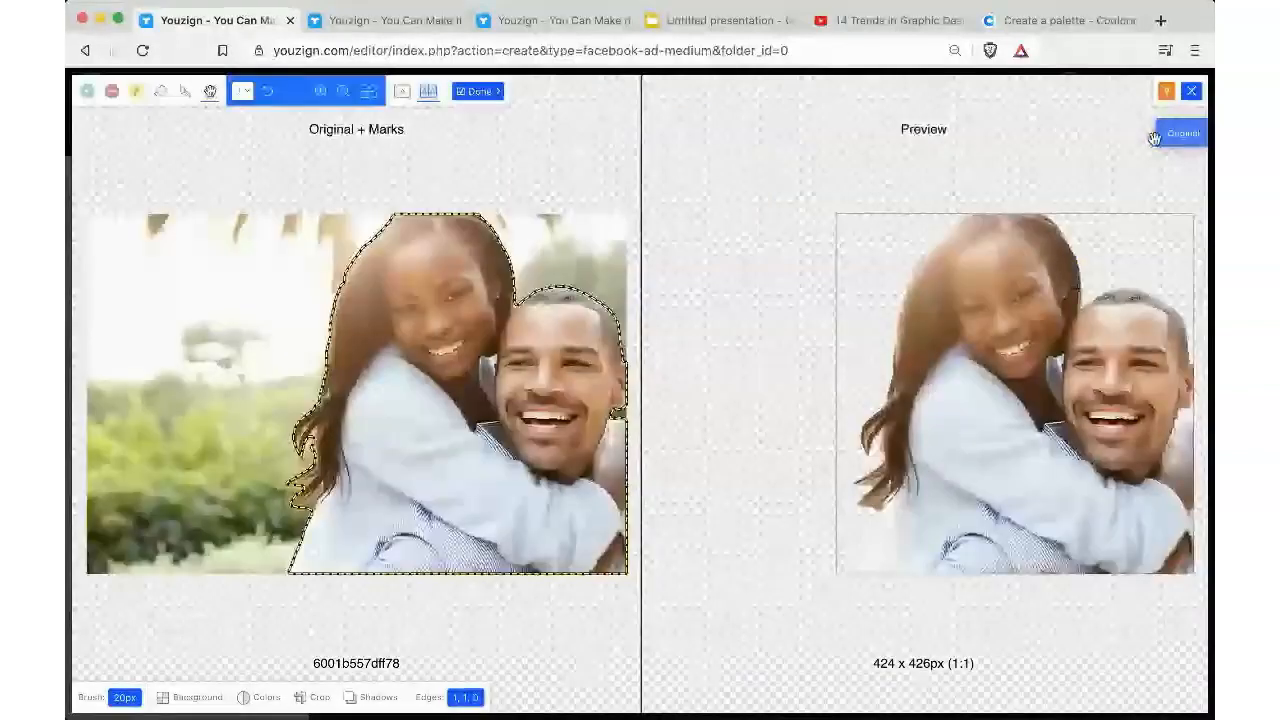
- Add a drop shadow to the couple cutout and center it with an offset of 0, 0
left_click(370, 697)
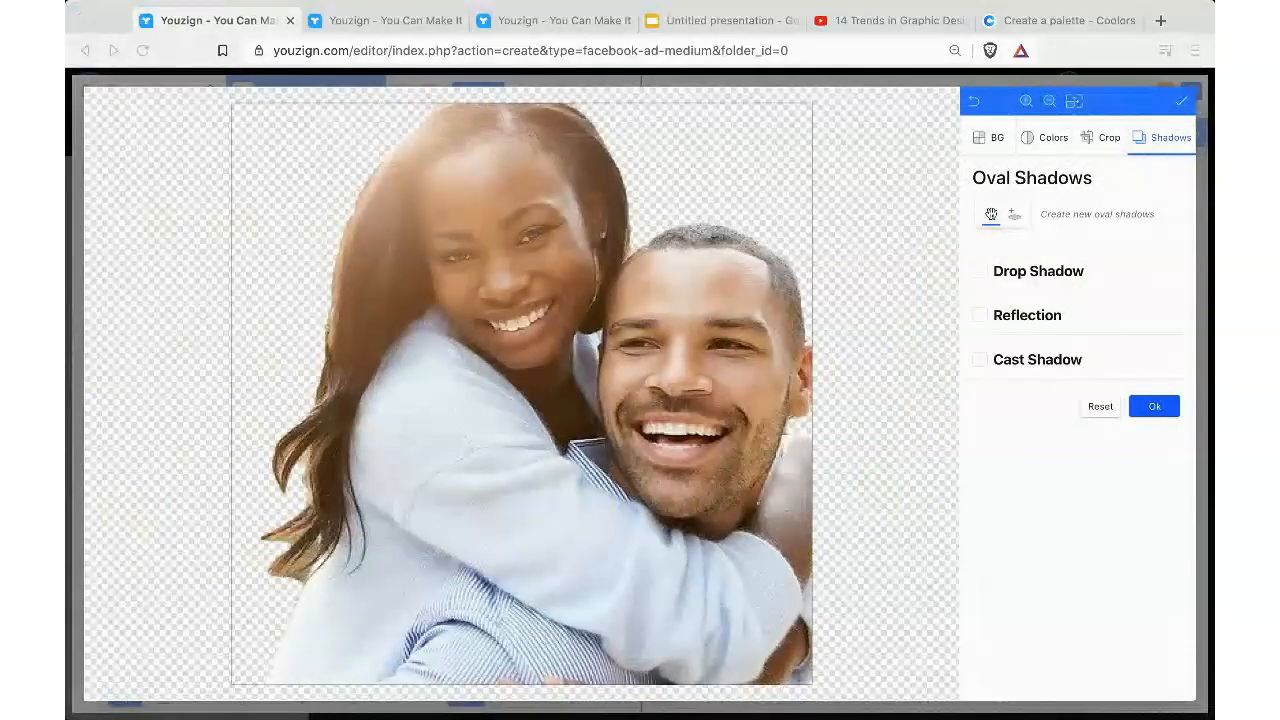
left_click(890, 286)
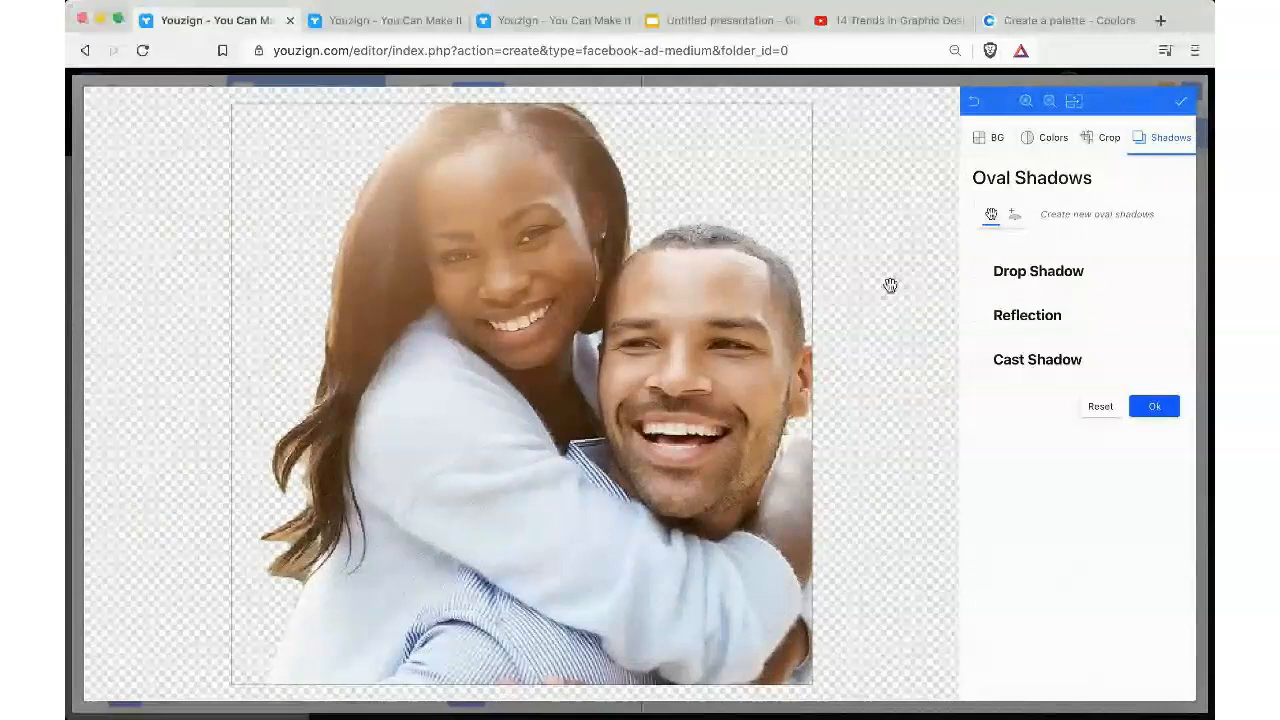
left_click(981, 272)
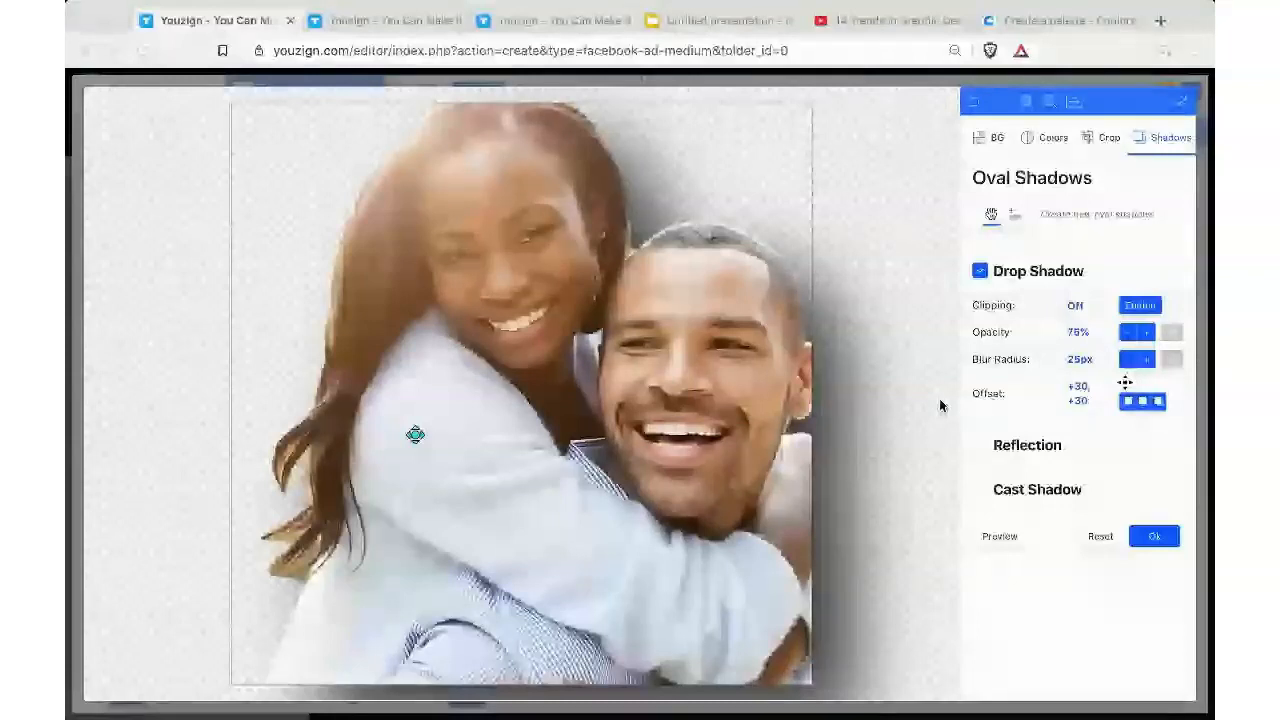
left_click(940, 405)
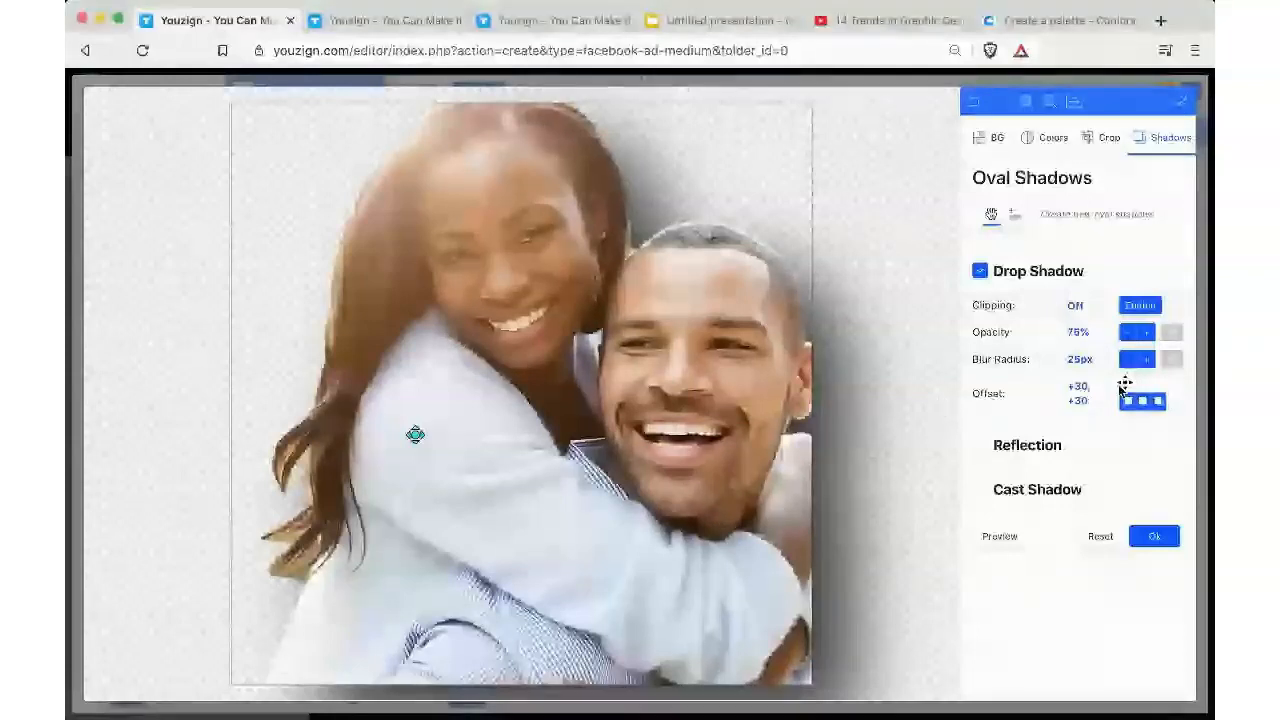
left_click(1126, 387)
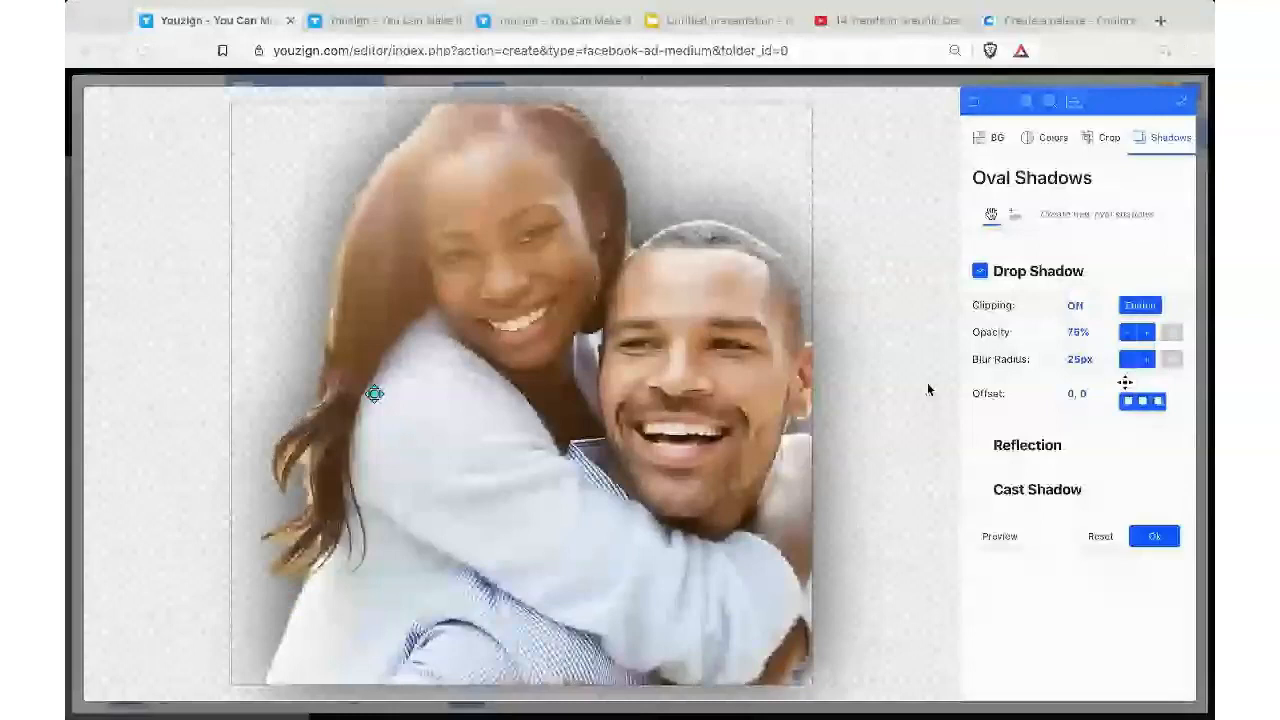
left_click(927, 386)
- Raise the drop shadow's opacity to 100% and reduce its blur radius to 9 px
left_click(1148, 338)
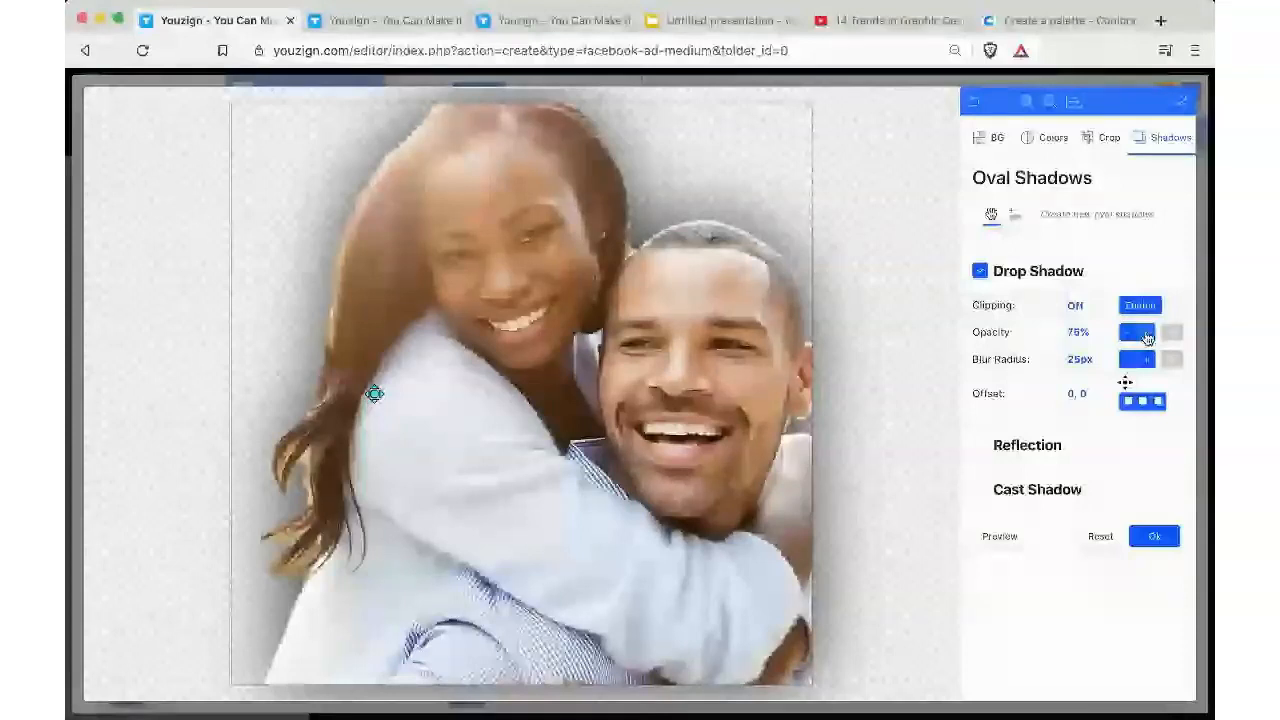
left_click(1147, 338)
left_click(1147, 338)
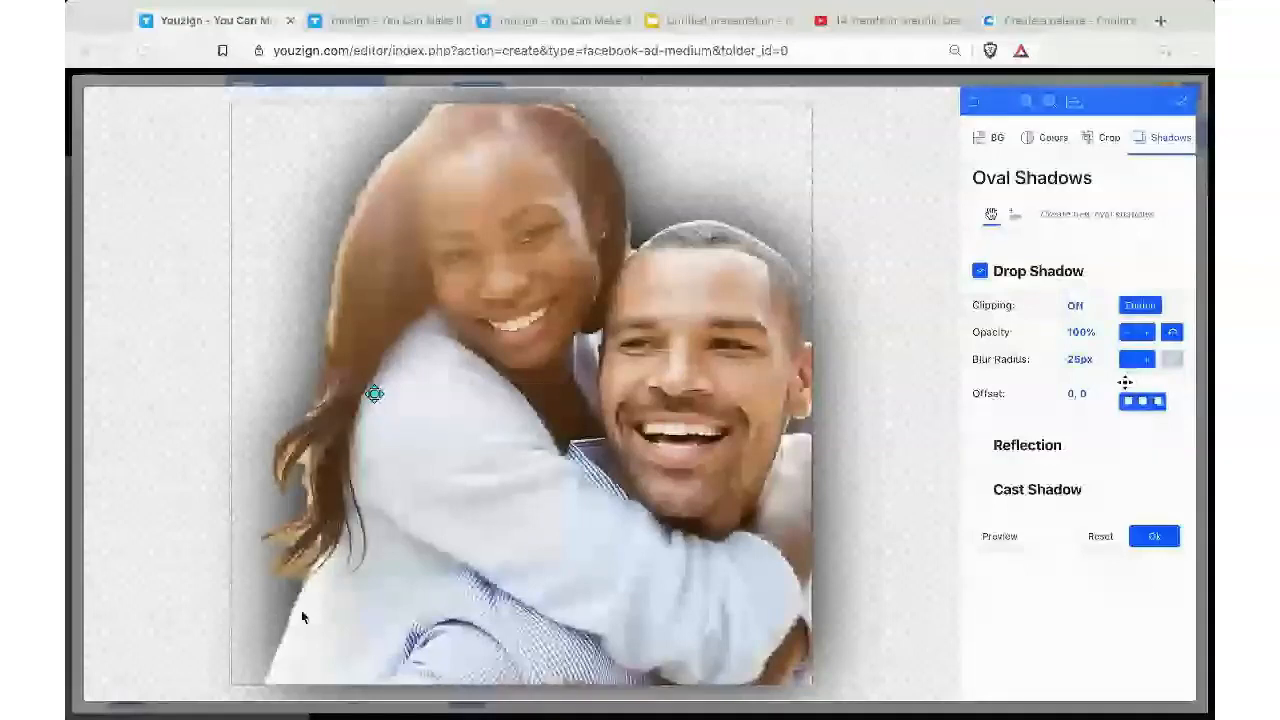
left_click(1128, 363)
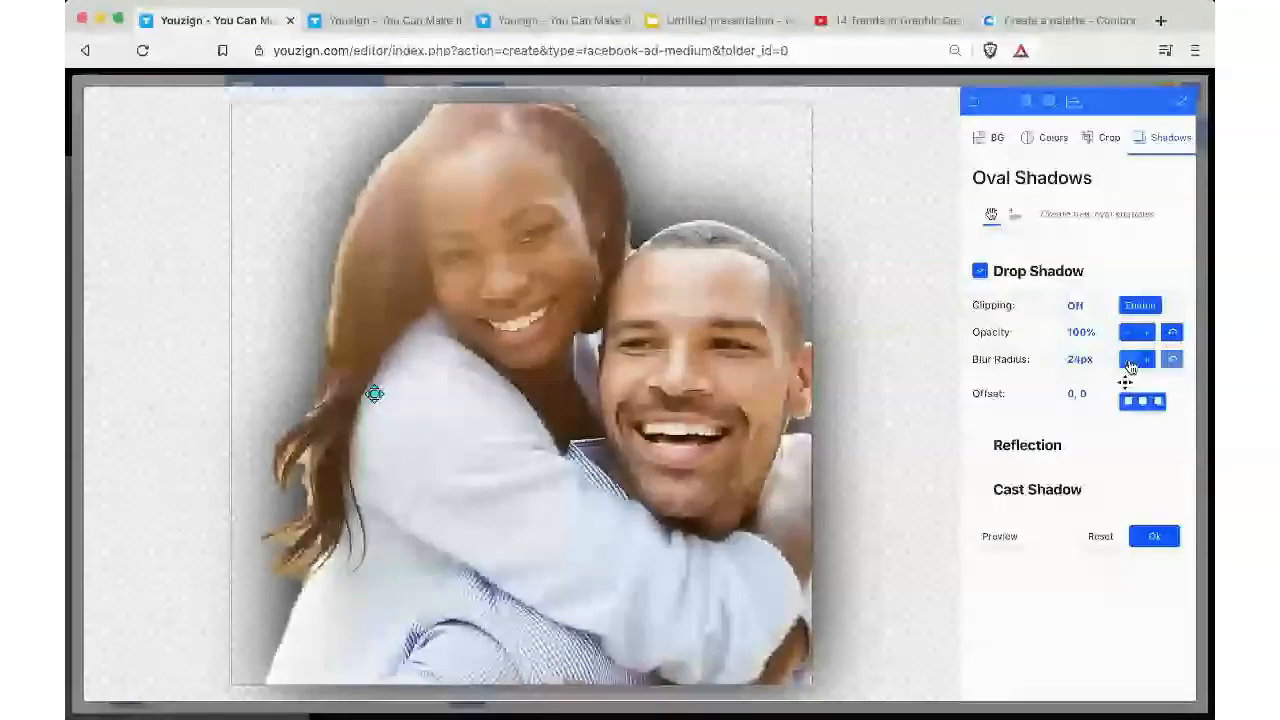
left_click(1129, 362)
left_click(1129, 362)
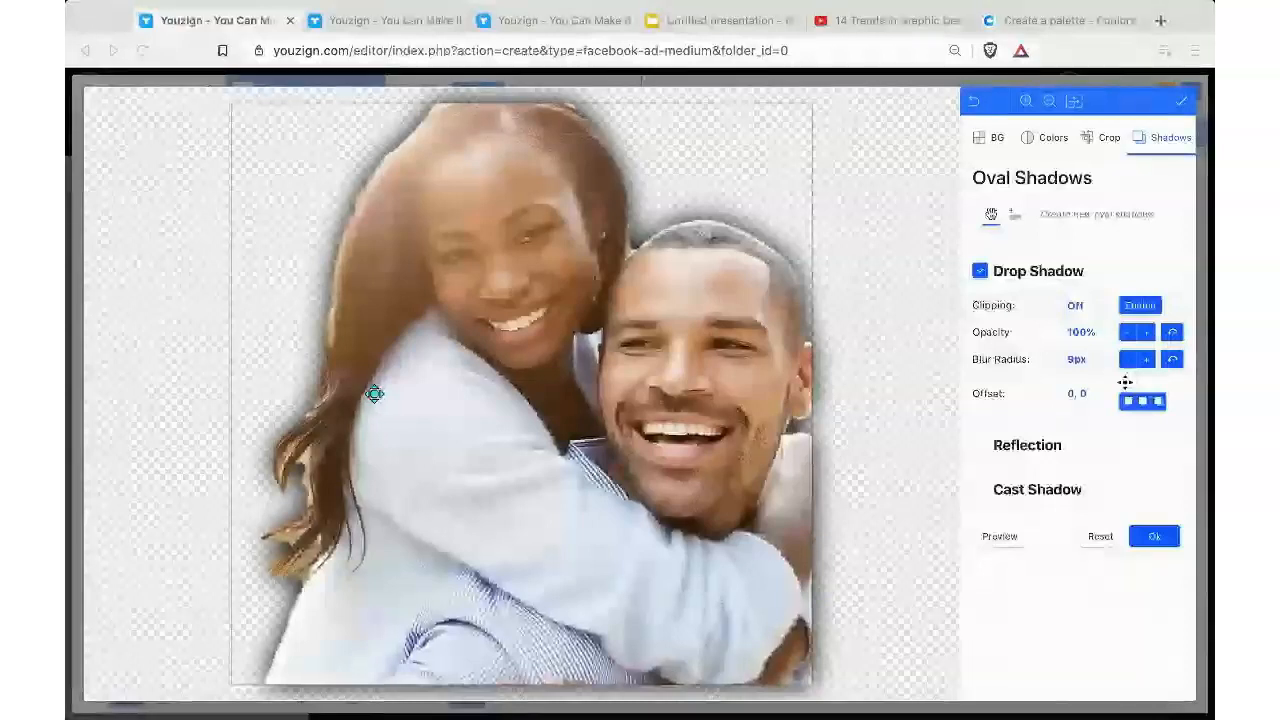
left_click(858, 388)
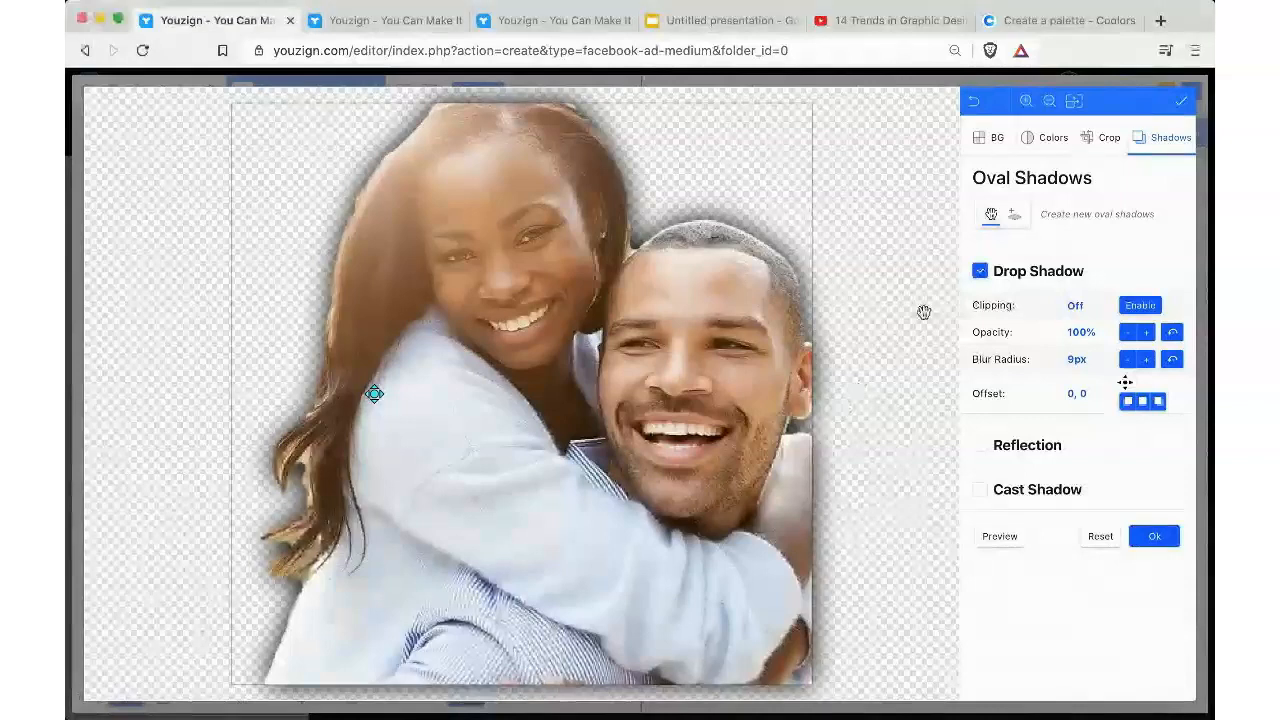
- Apply the shadow, finish the cutout and place it over the couple under the "With Shadow" heading
left_click(1150, 536)
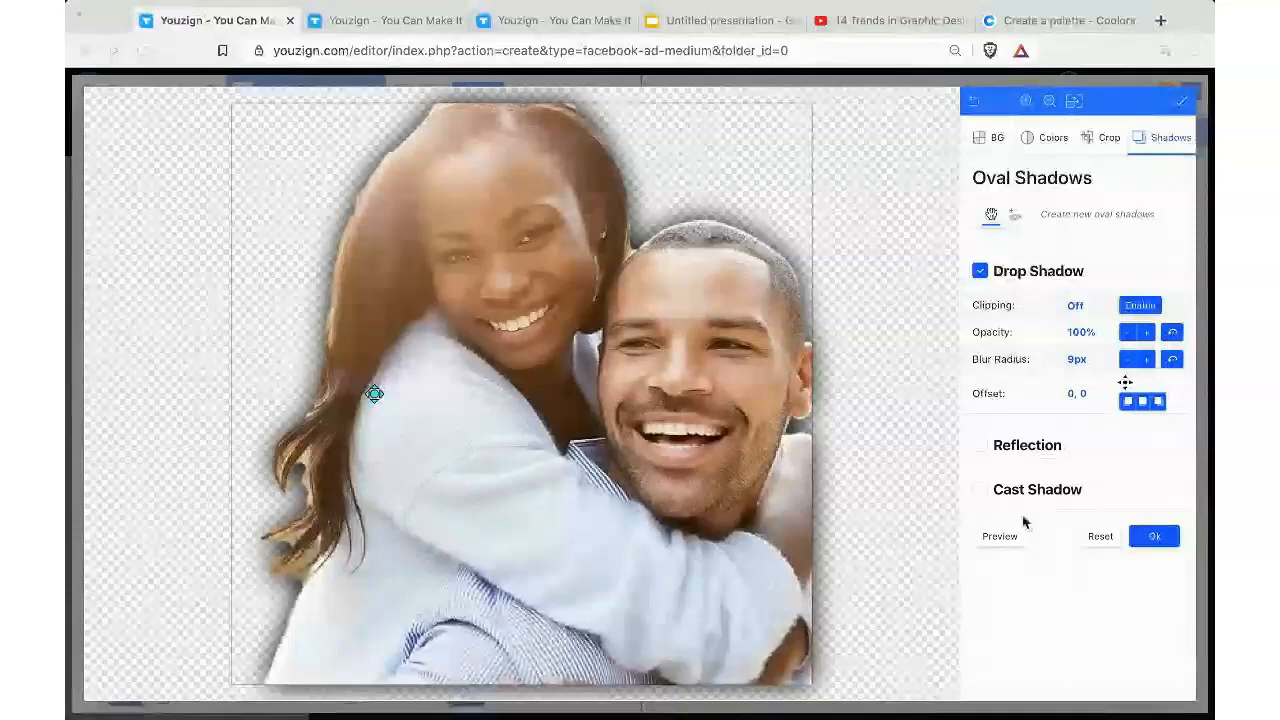
left_click(1154, 538)
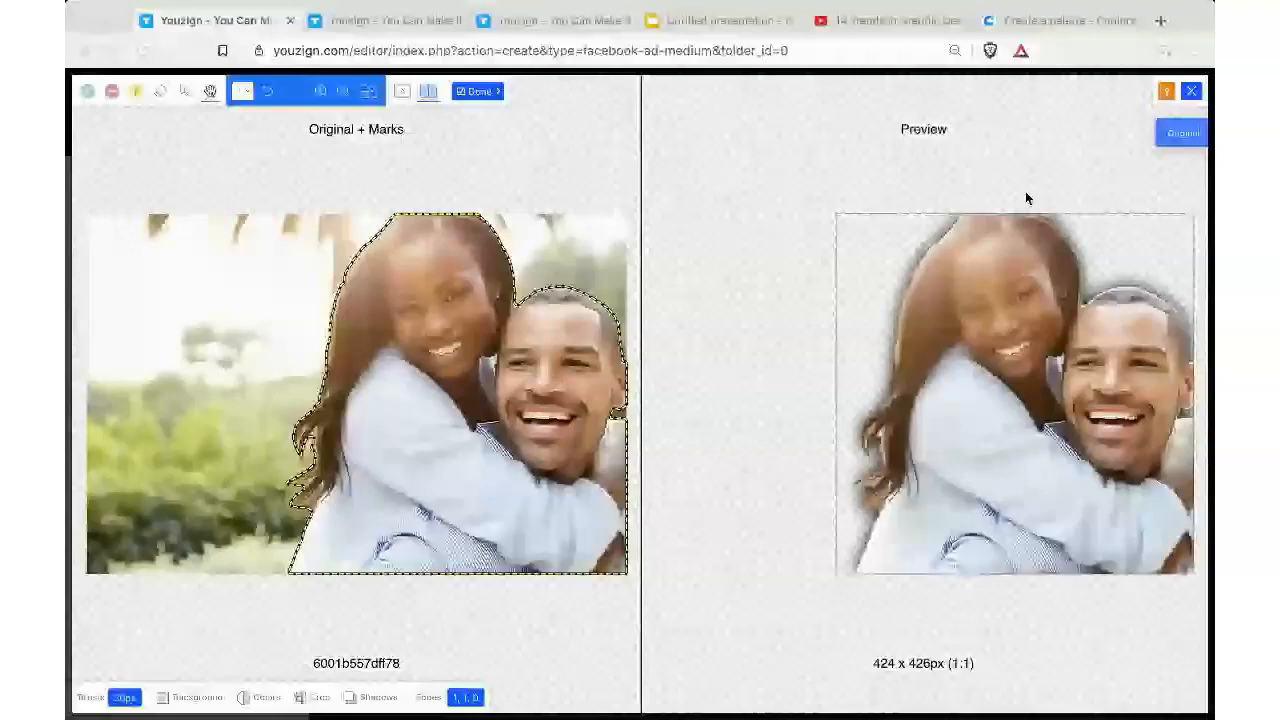
left_click(479, 91)
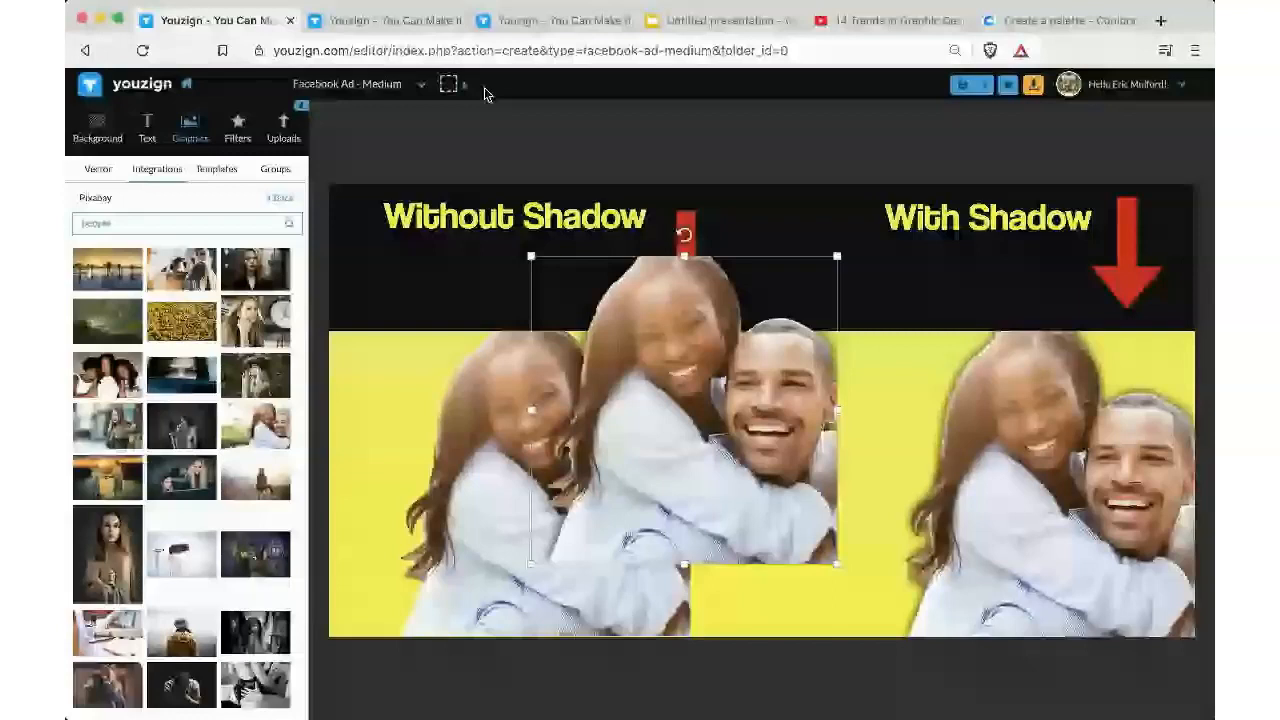
left_click_drag(651, 316, 1013, 388)
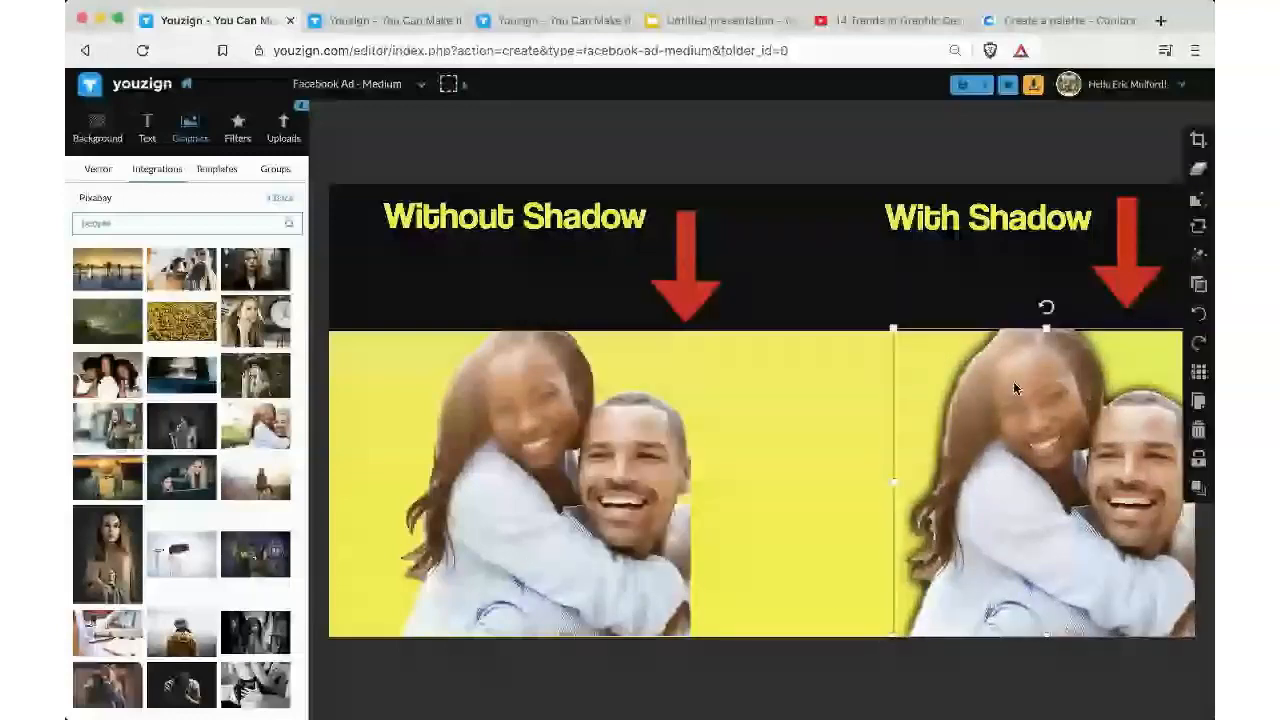
left_click(877, 278)
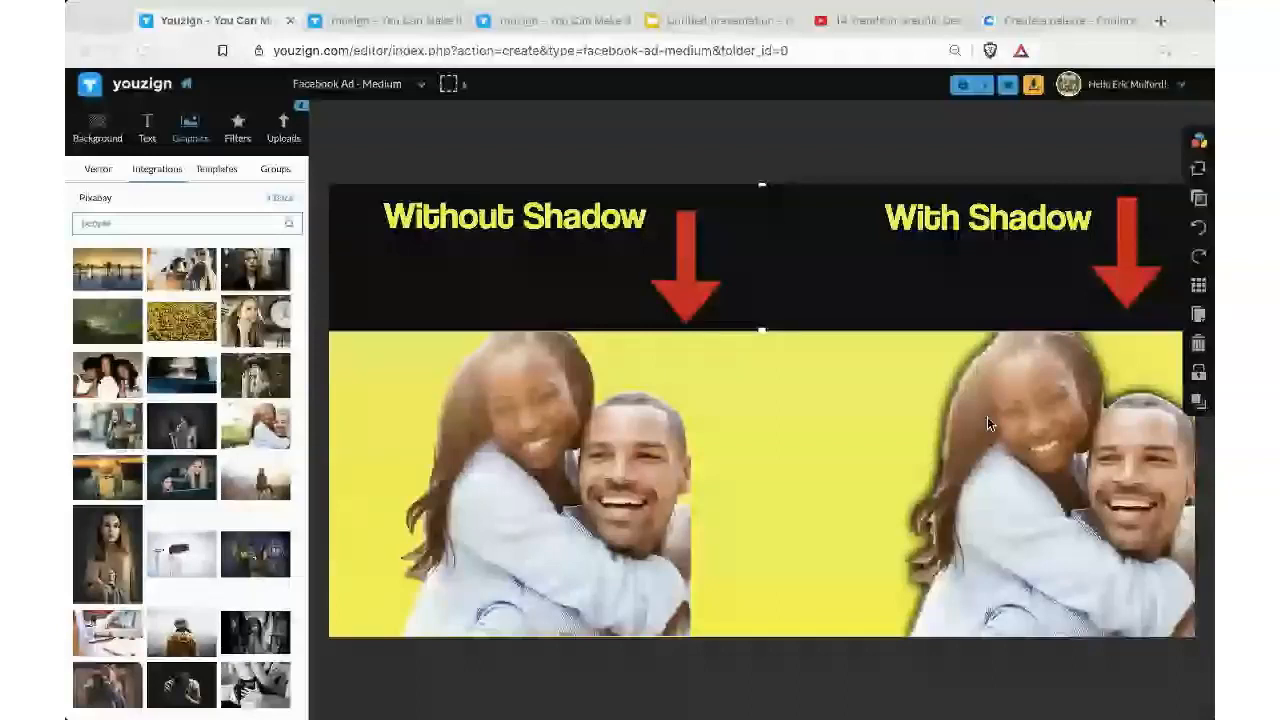
- Reopen the shadowed couple cutout in the background remover and turn on a second drop shadow
left_click(1063, 430)
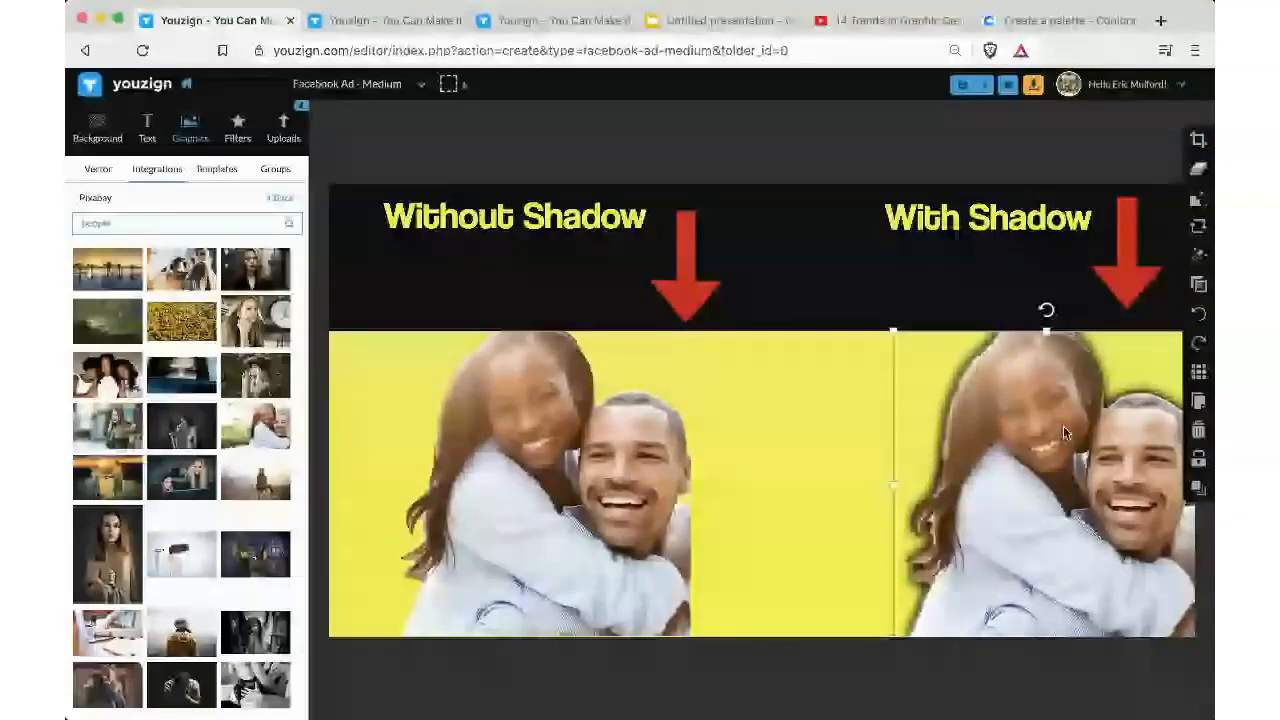
left_click(1190, 173)
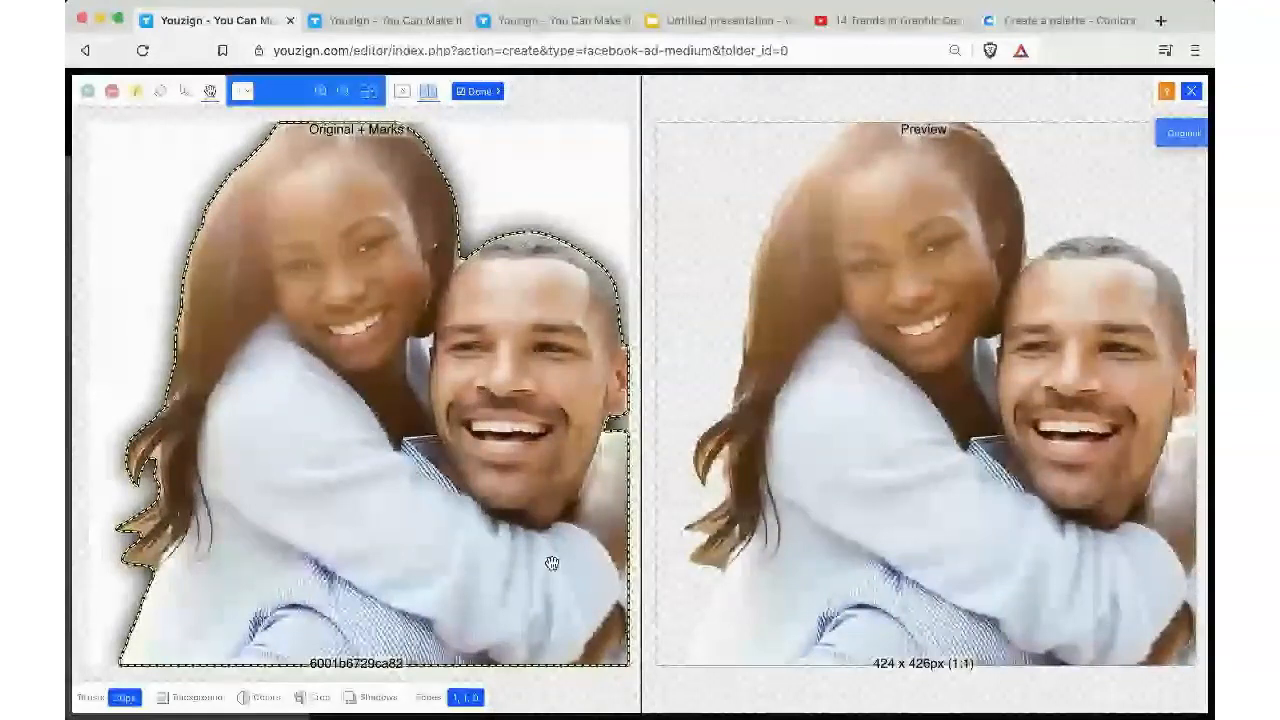
left_click(377, 698)
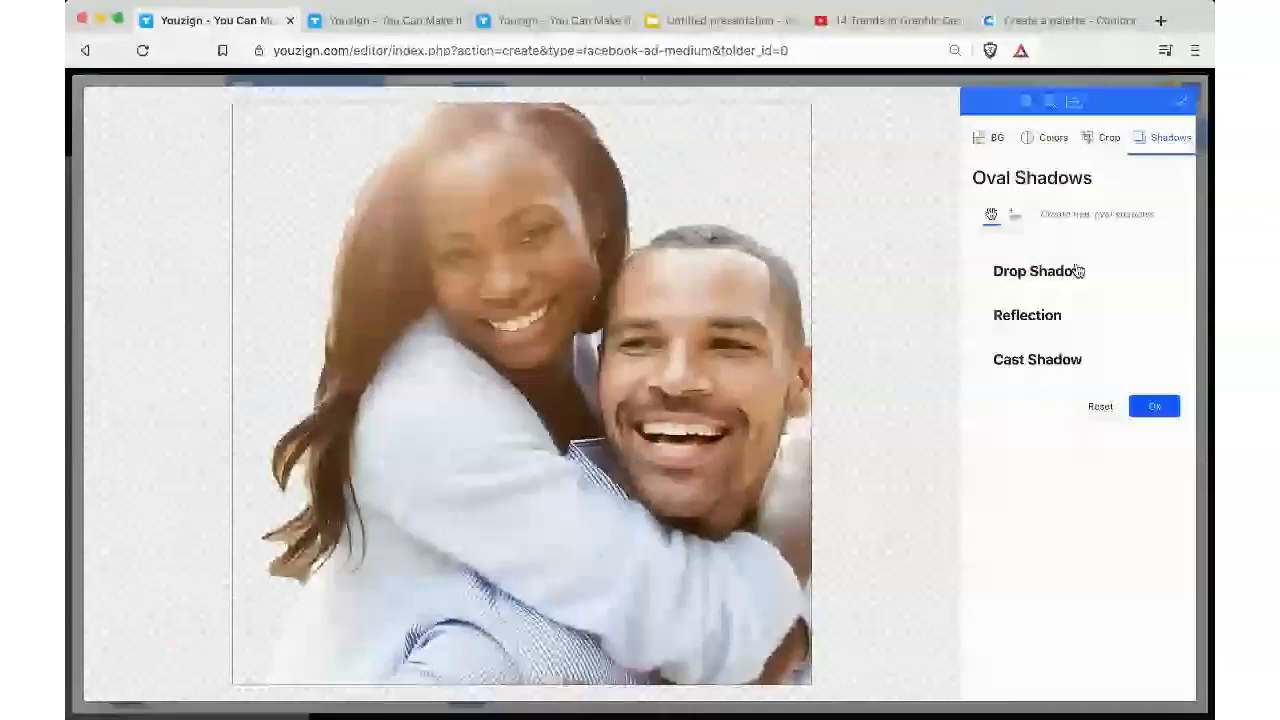
left_click(980, 271)
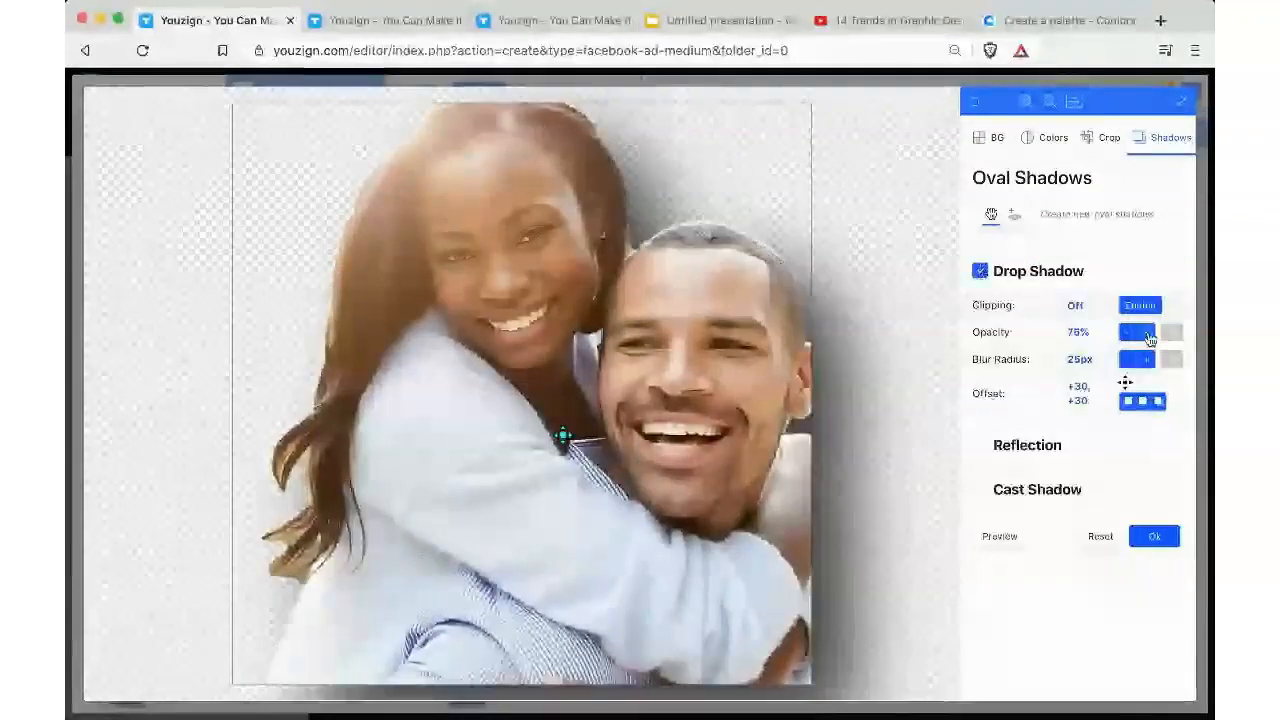
- Set the second drop shadow to 100% opacity, 9 px blur radius and 0, 0 offset
left_click(1150, 340)
left_click(1150, 340)
left_click(1150, 340)
left_click(1150, 340)
left_click(1147, 334)
left_click(1129, 360)
left_click(1129, 360)
left_click(1129, 360)
left_click(1129, 360)
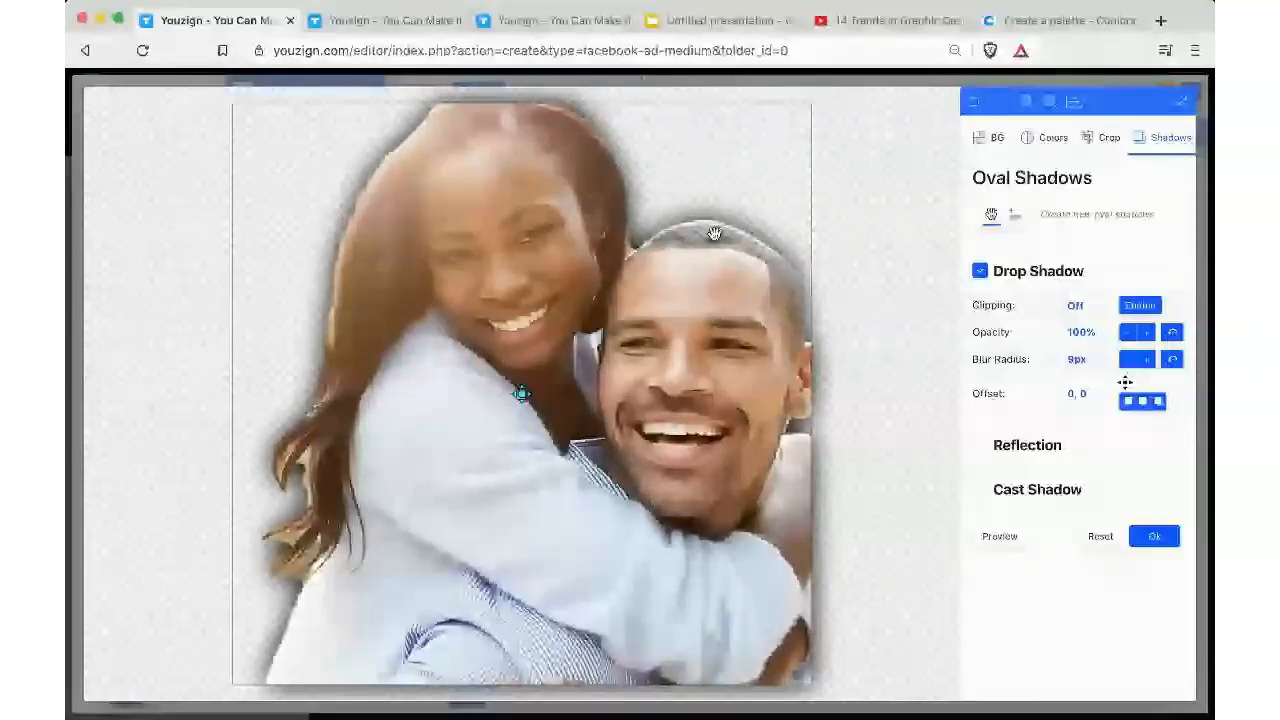
- Open the cutout's color adjustments, try a brightness of +3 and return it to 0
left_click(1053, 138)
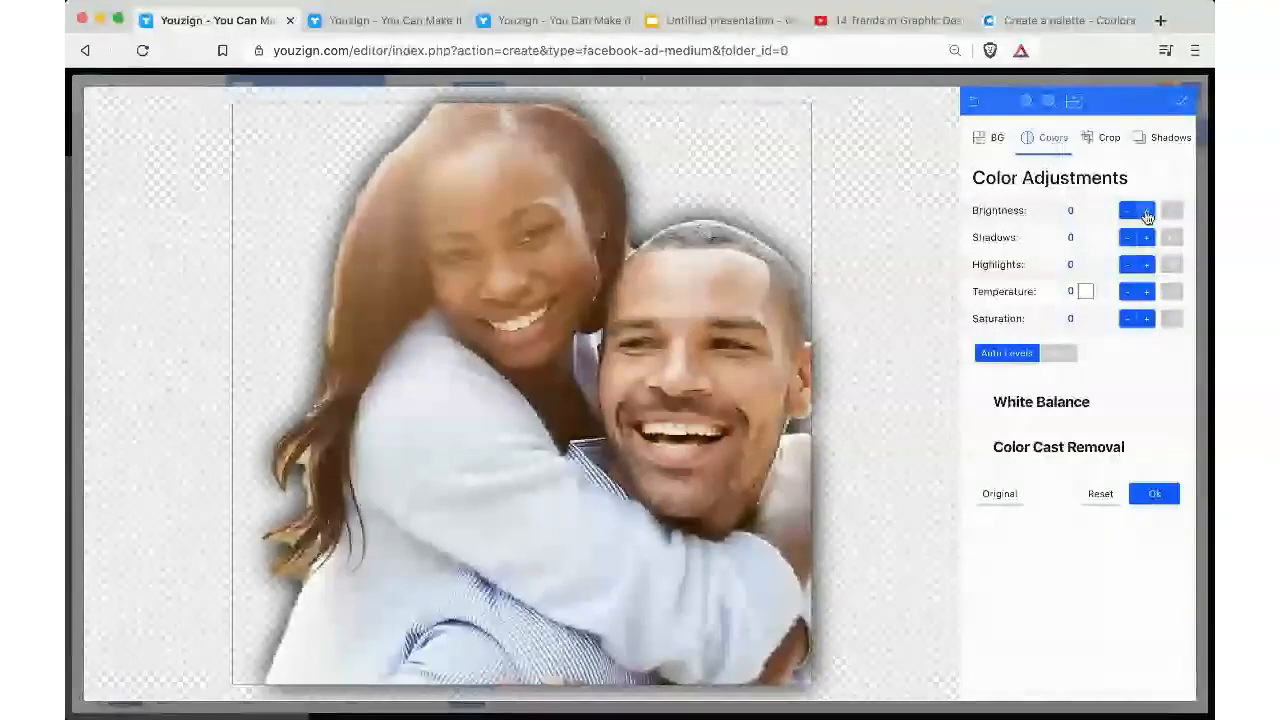
left_click(1147, 212)
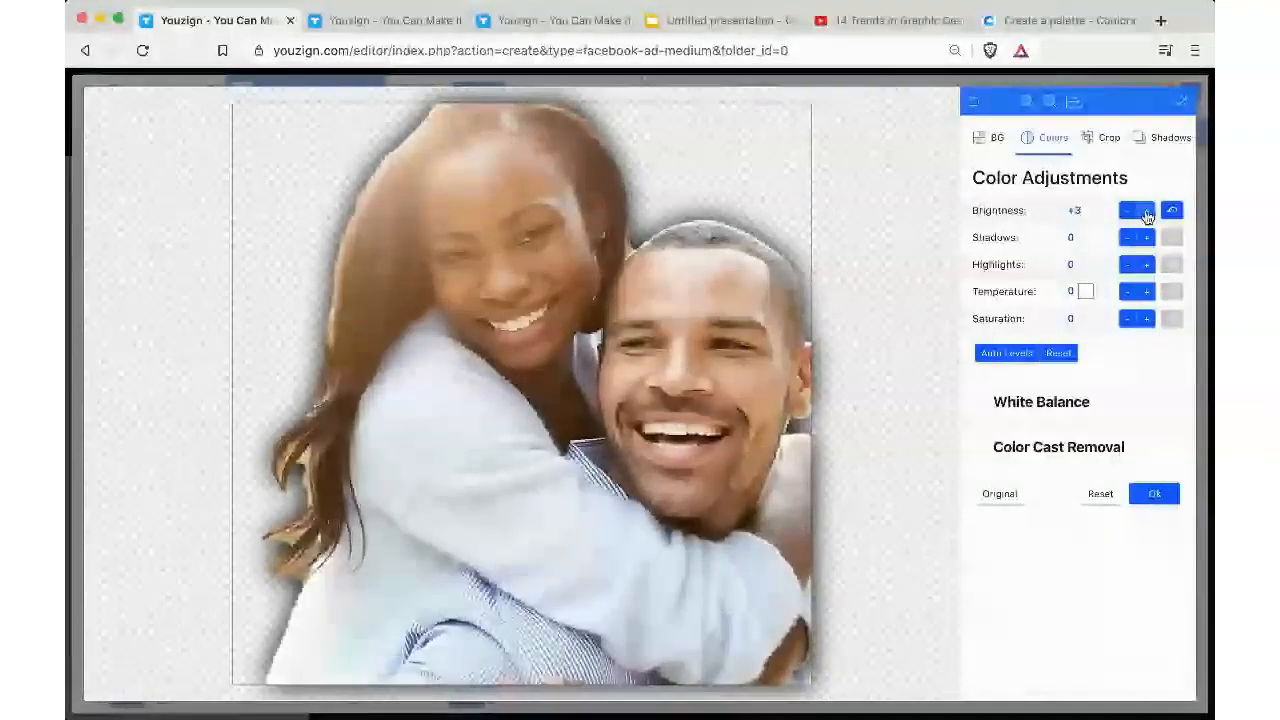
left_click(1128, 213)
left_click(1128, 213)
left_click(1129, 214)
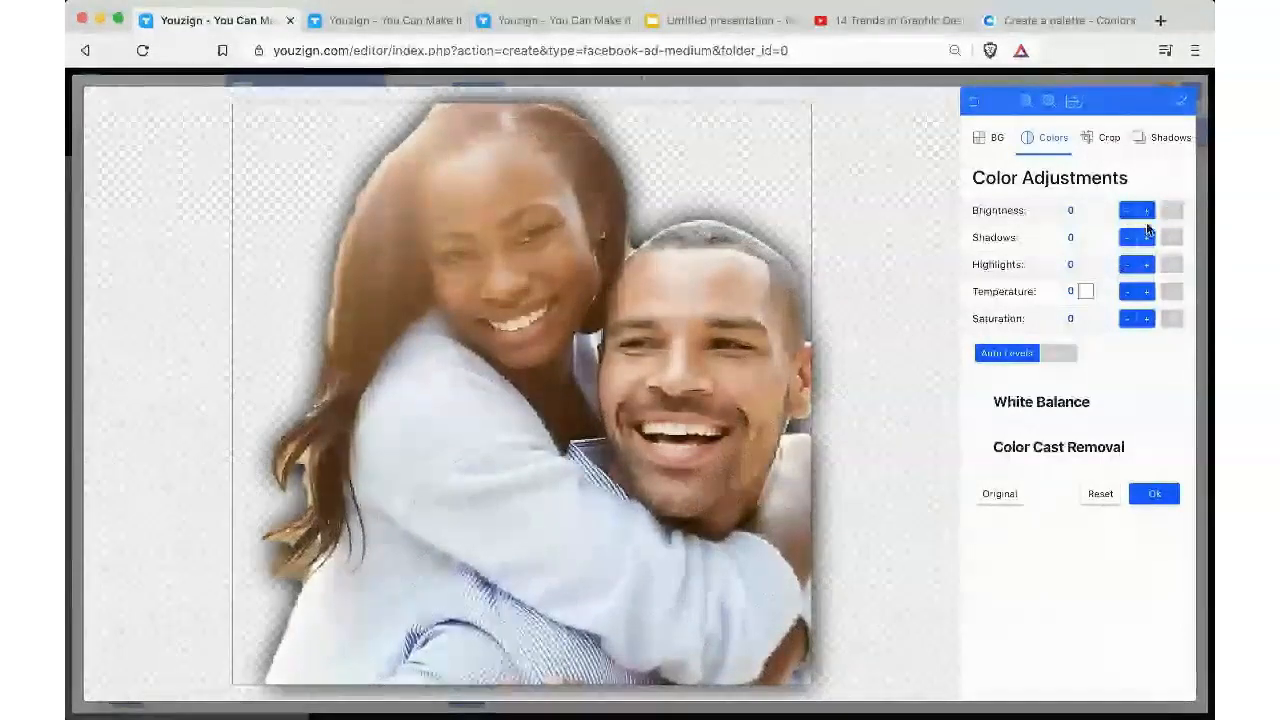
- Try raising the cutout's highlights to +6 and bring them back down to 0
left_click(1146, 268)
left_click(1147, 268)
left_click(1147, 268)
left_click(1147, 268)
left_click(1147, 268)
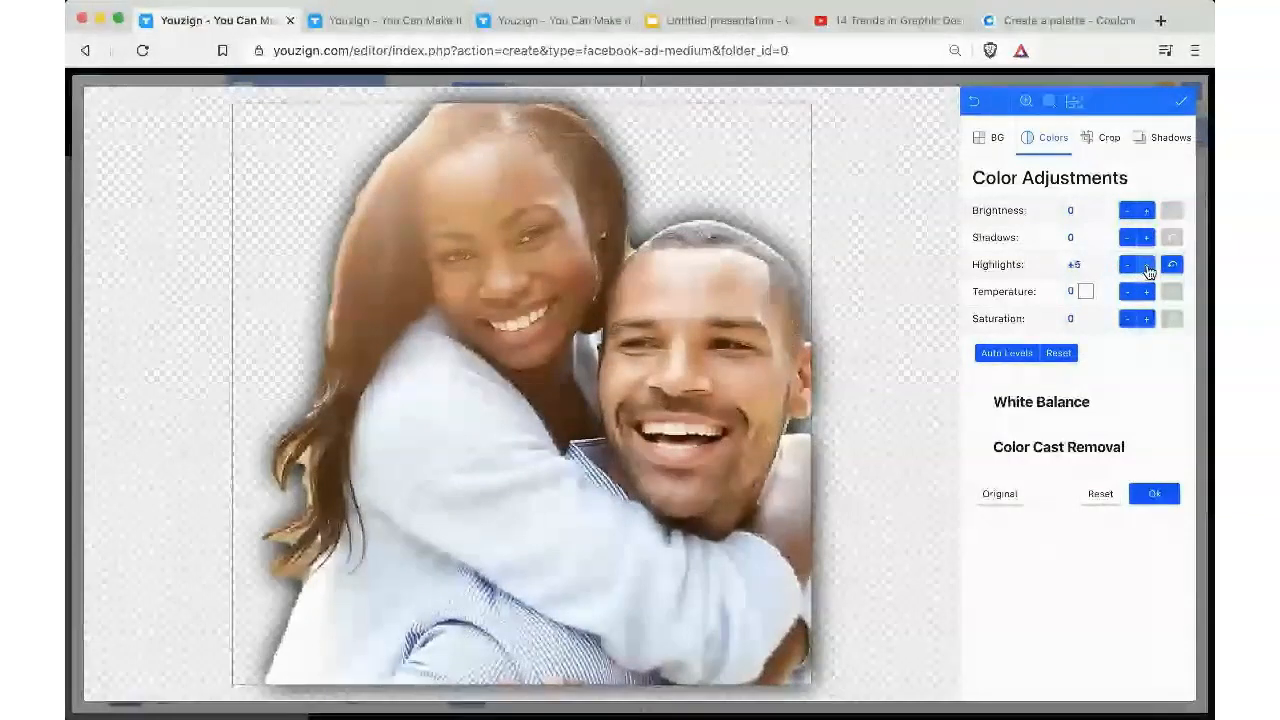
left_click(1147, 268)
left_click(1128, 268)
left_click(1128, 268)
left_click(1128, 268)
left_click(1128, 268)
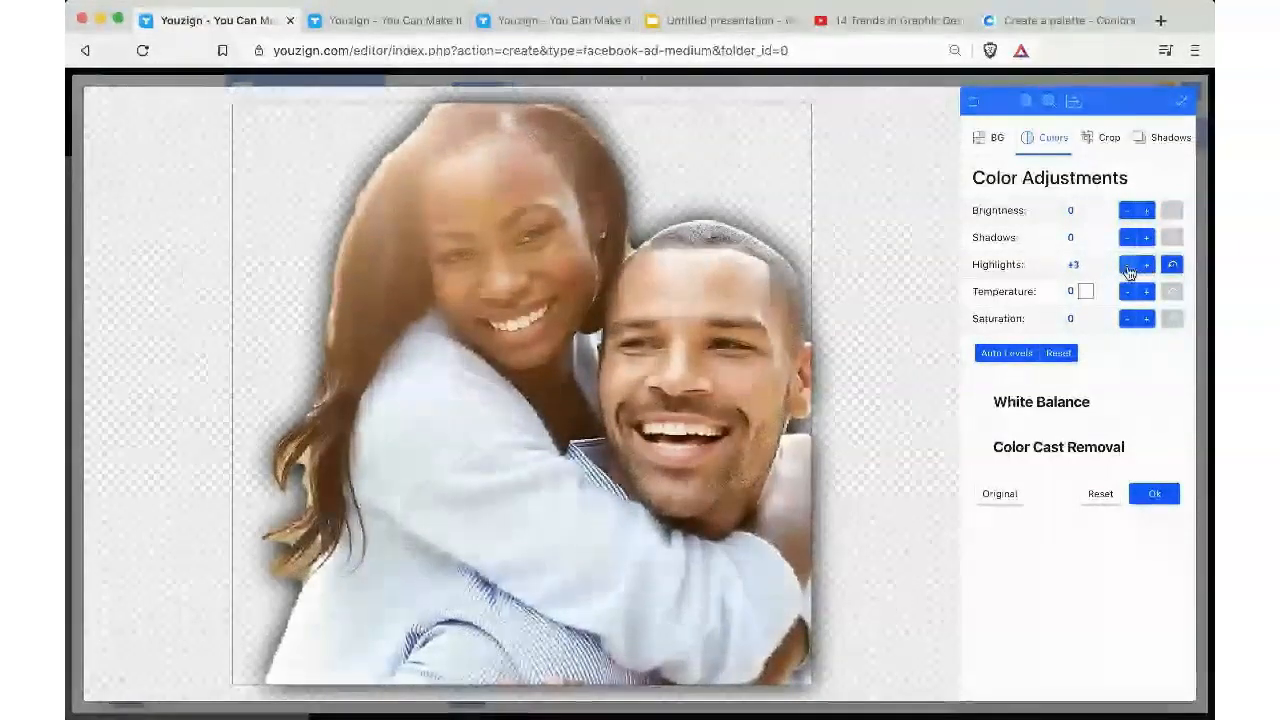
left_click(1128, 268)
left_click(1128, 268)
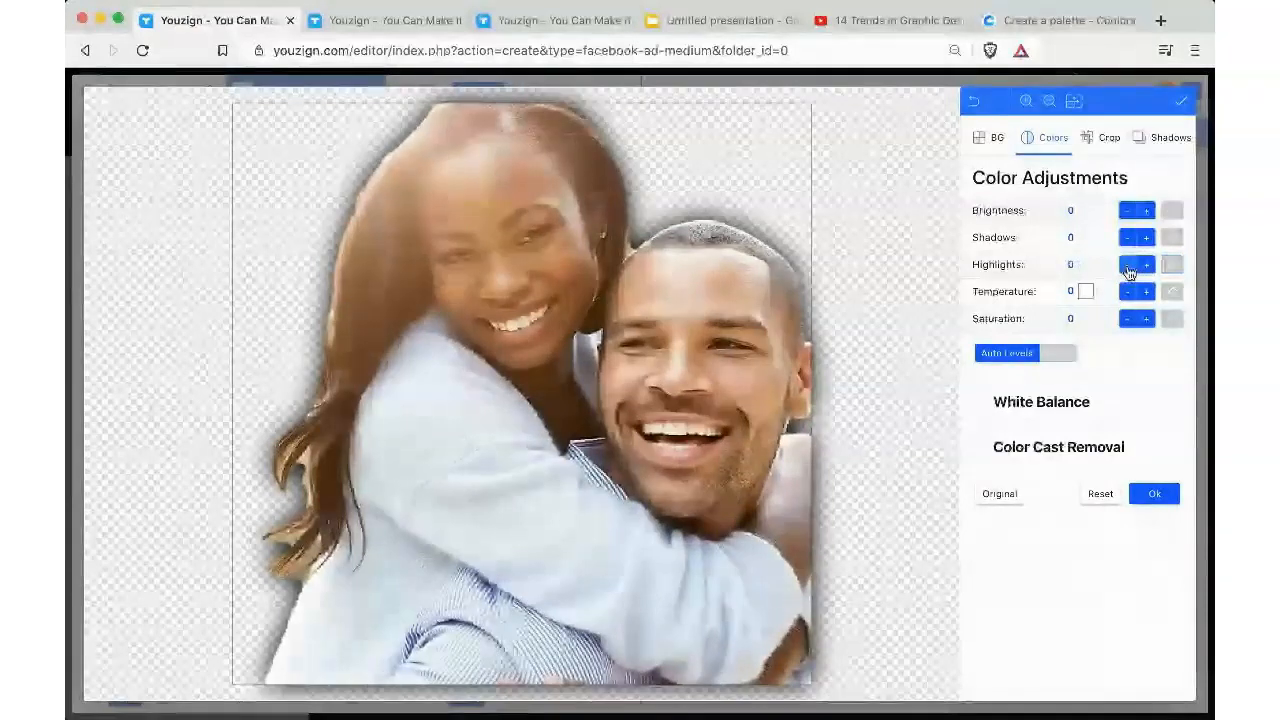
- Try a saturation of +4 on the couple cutout and reduce it to +1
left_click(1146, 320)
left_click(1146, 320)
left_click(1146, 320)
left_click(1146, 320)
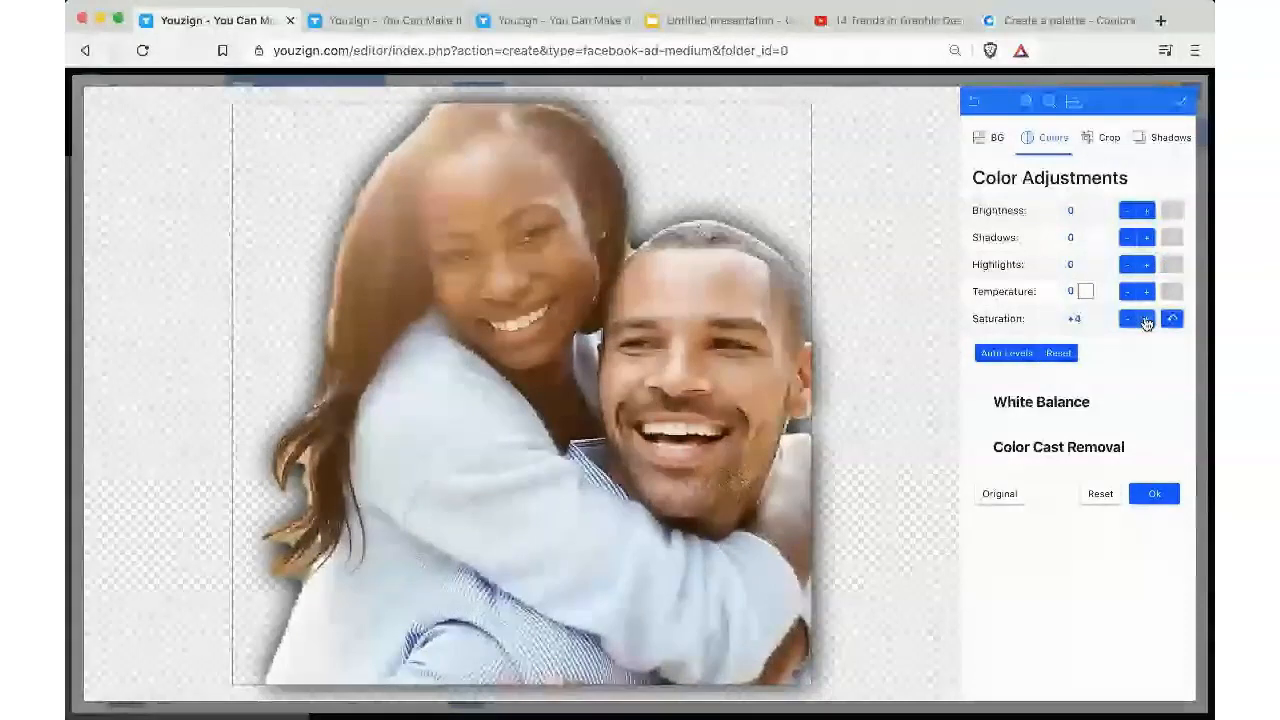
left_click(1127, 322)
left_click(1127, 322)
left_click(1127, 322)
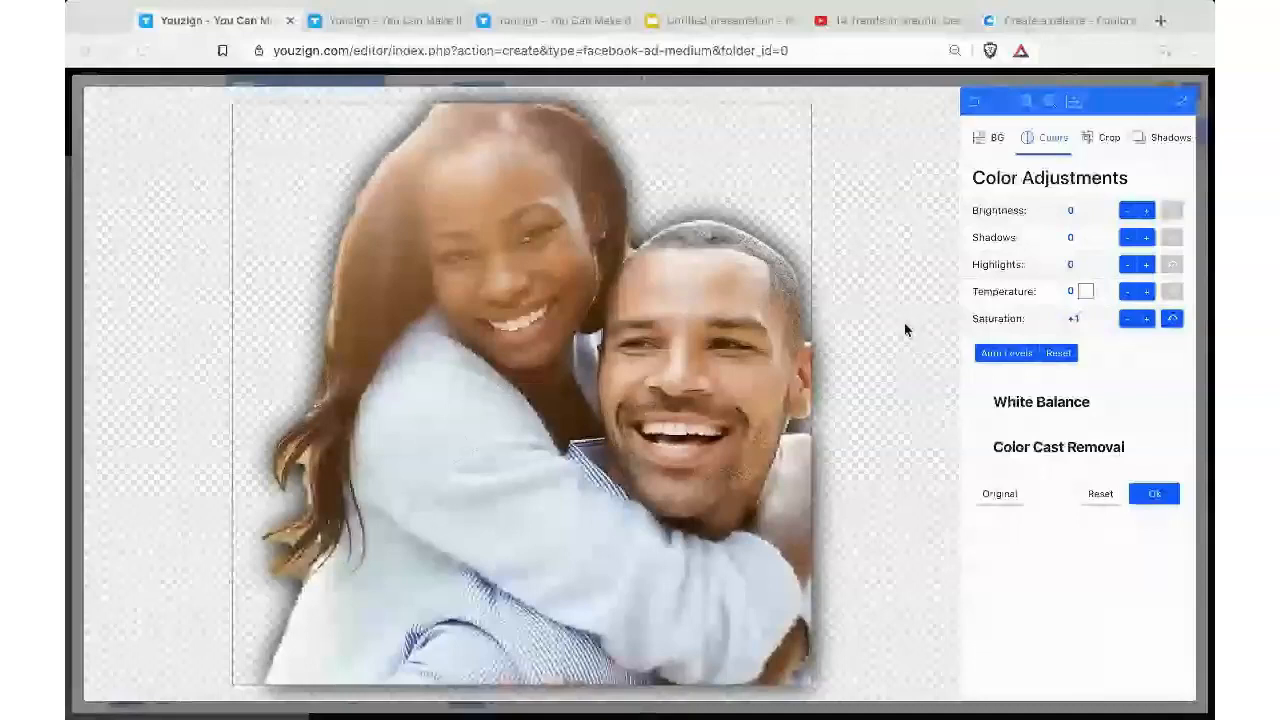
- Accept the color adjustments, move the newly placed cutout off the existing shadowed couple and delete it
left_click(1164, 502)
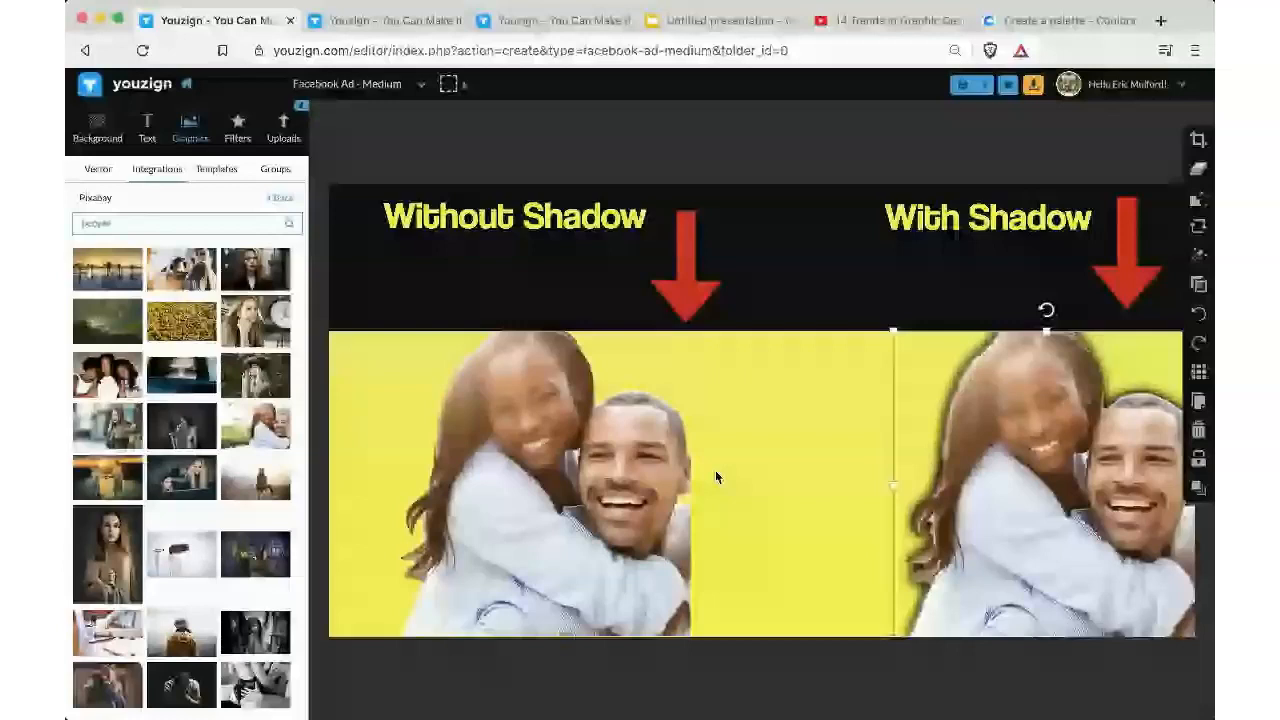
left_click_drag(938, 481, 812, 479)
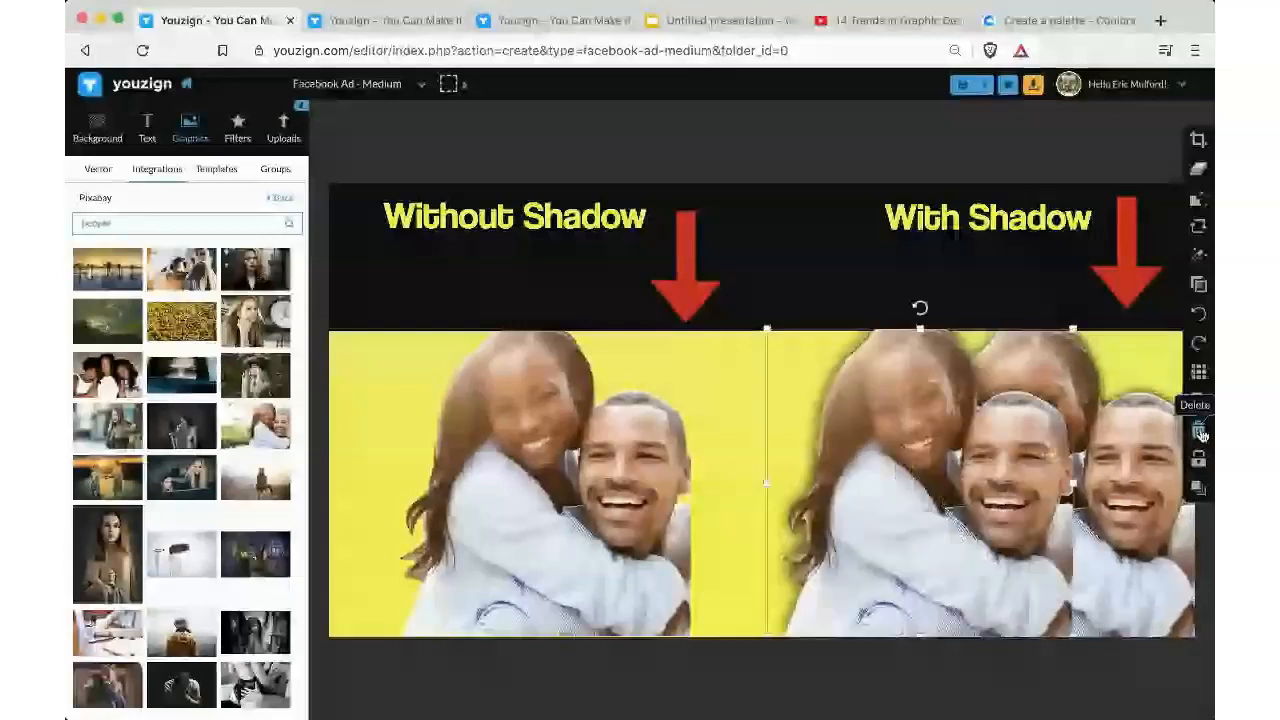
left_click(1201, 432)
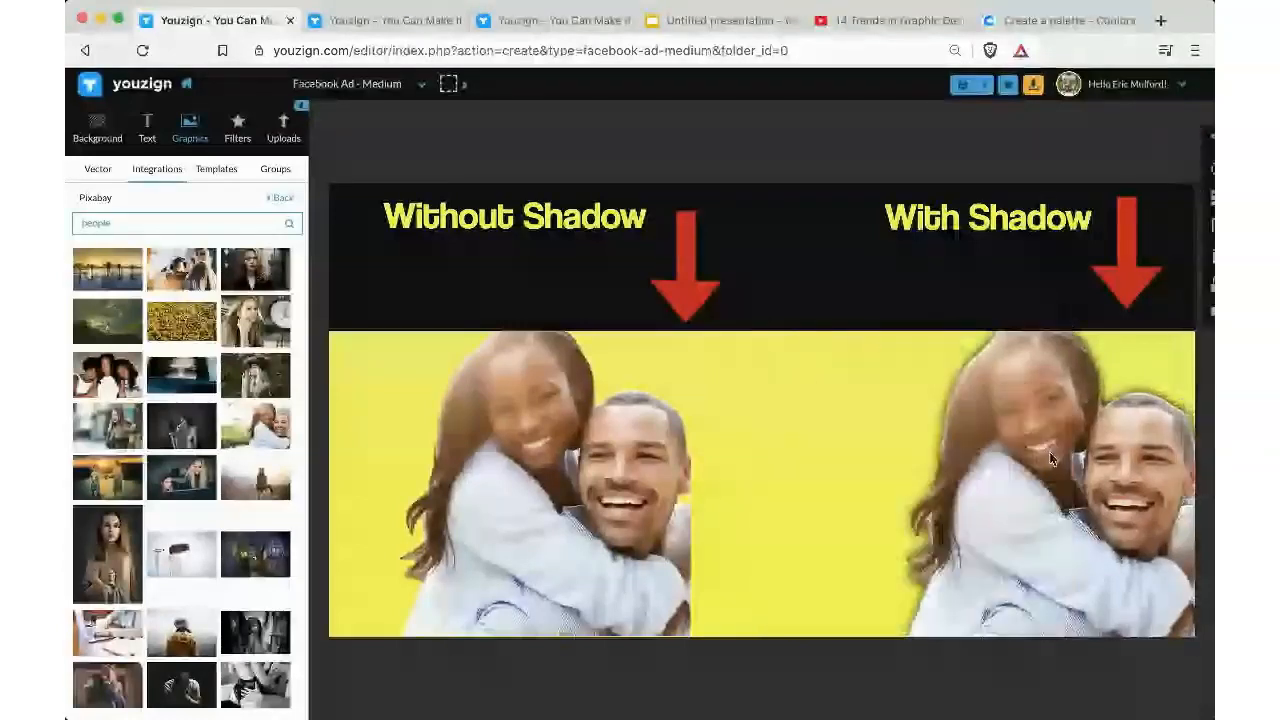
- Give the couple under "Without Shadow" a white shadow with opacity 100 and distance 12
left_click(603, 483)
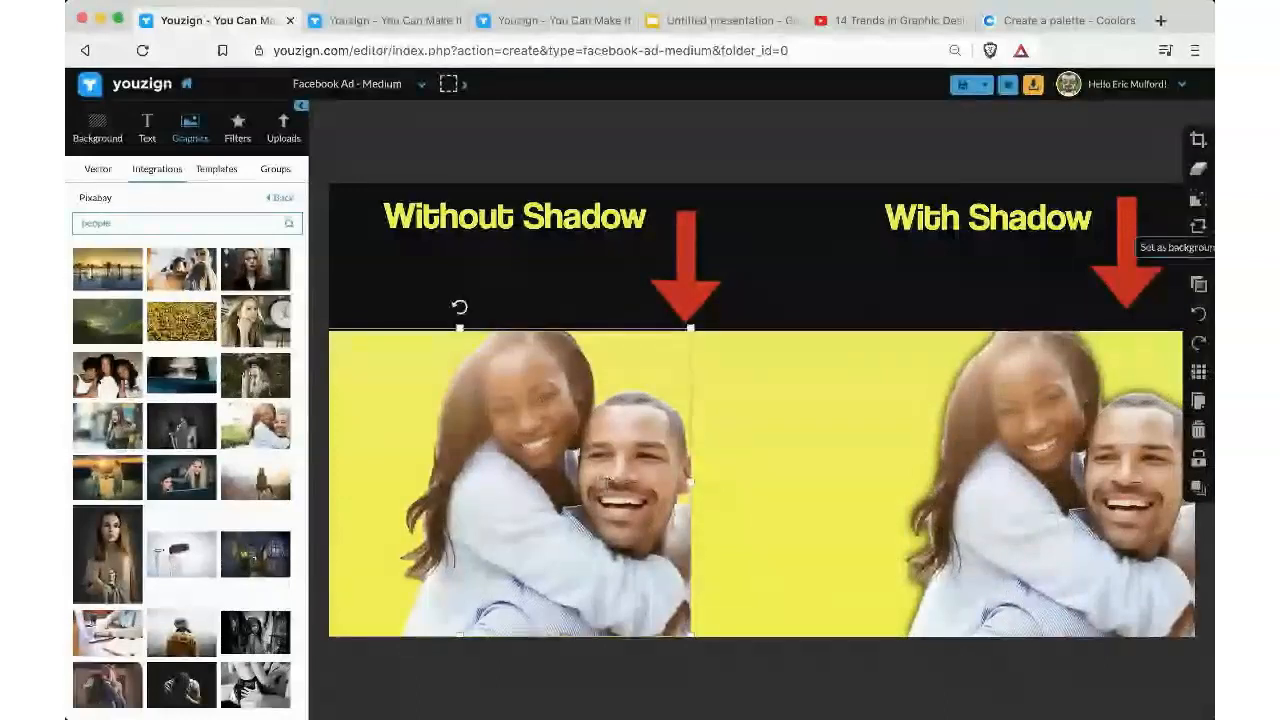
left_click(1197, 256)
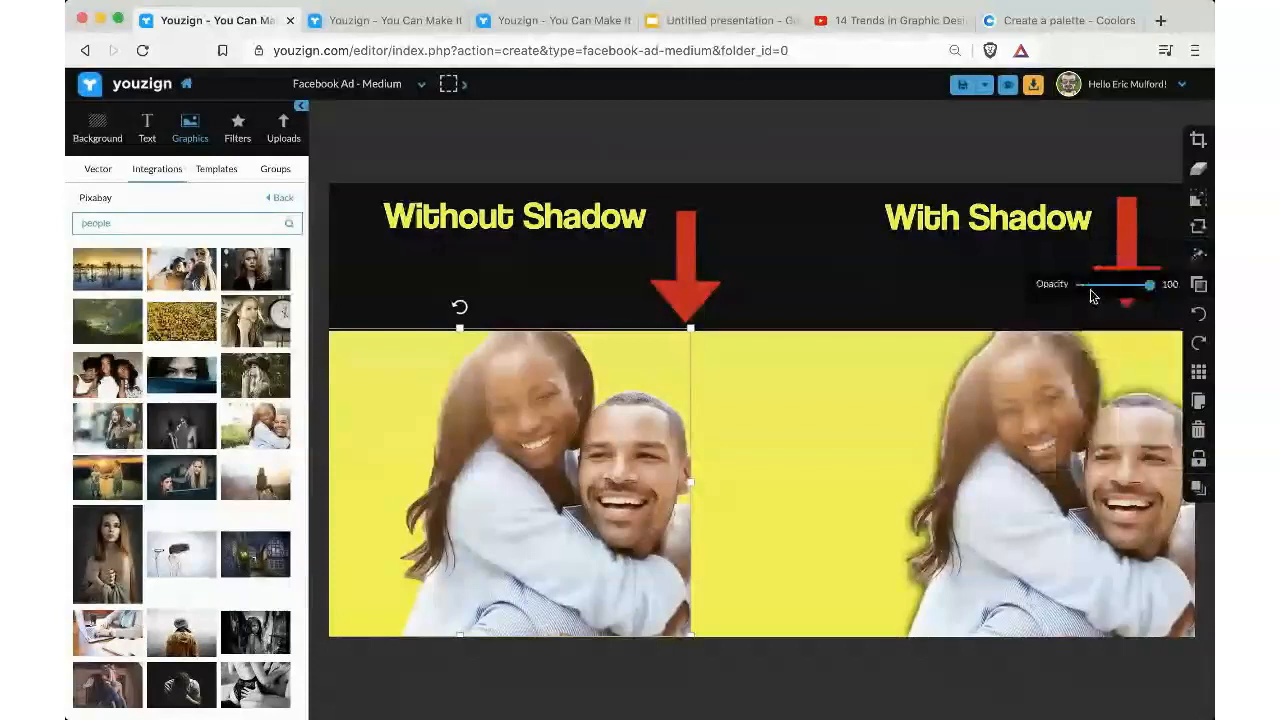
mouse_move(1199, 257)
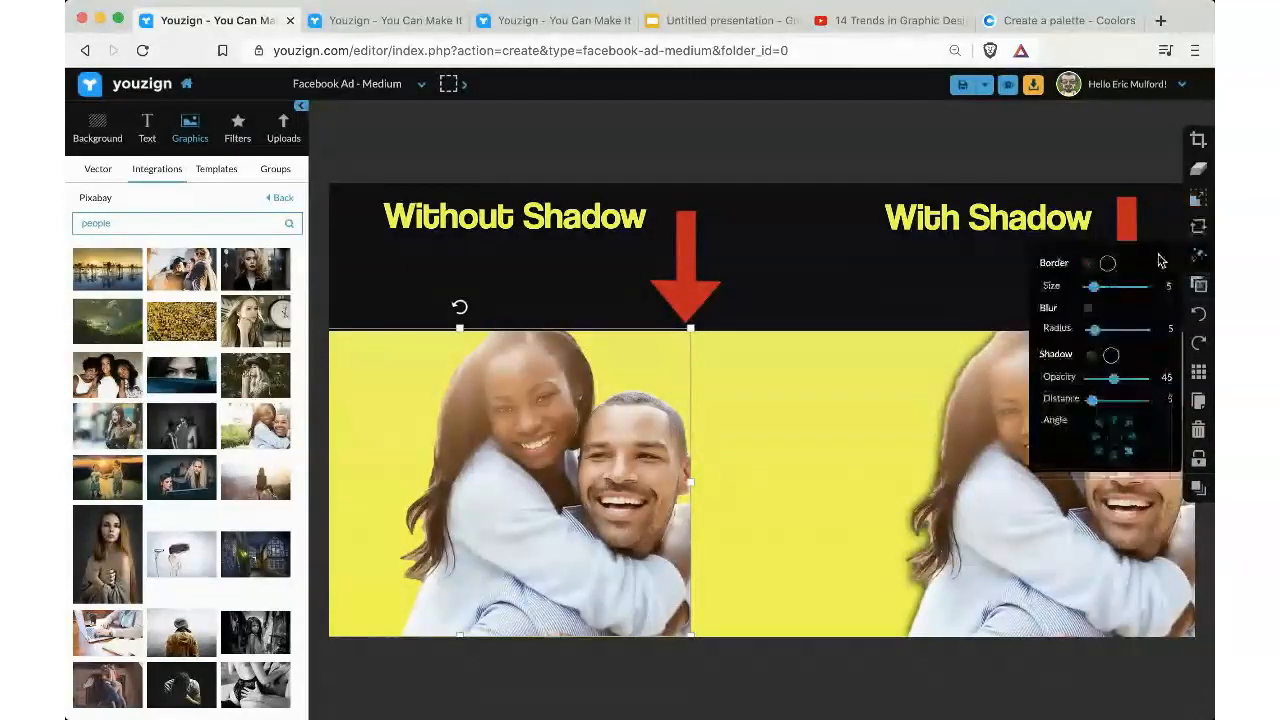
left_click(1100, 355)
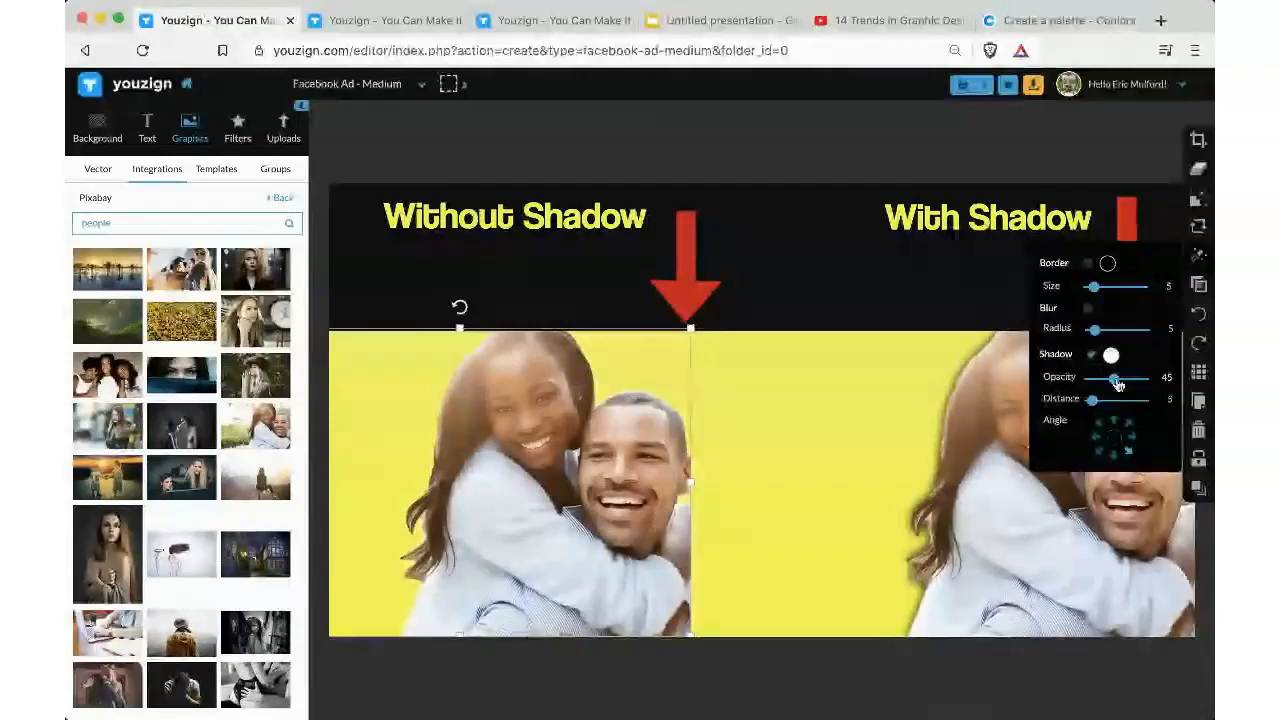
left_click_drag(1117, 385, 1155, 385)
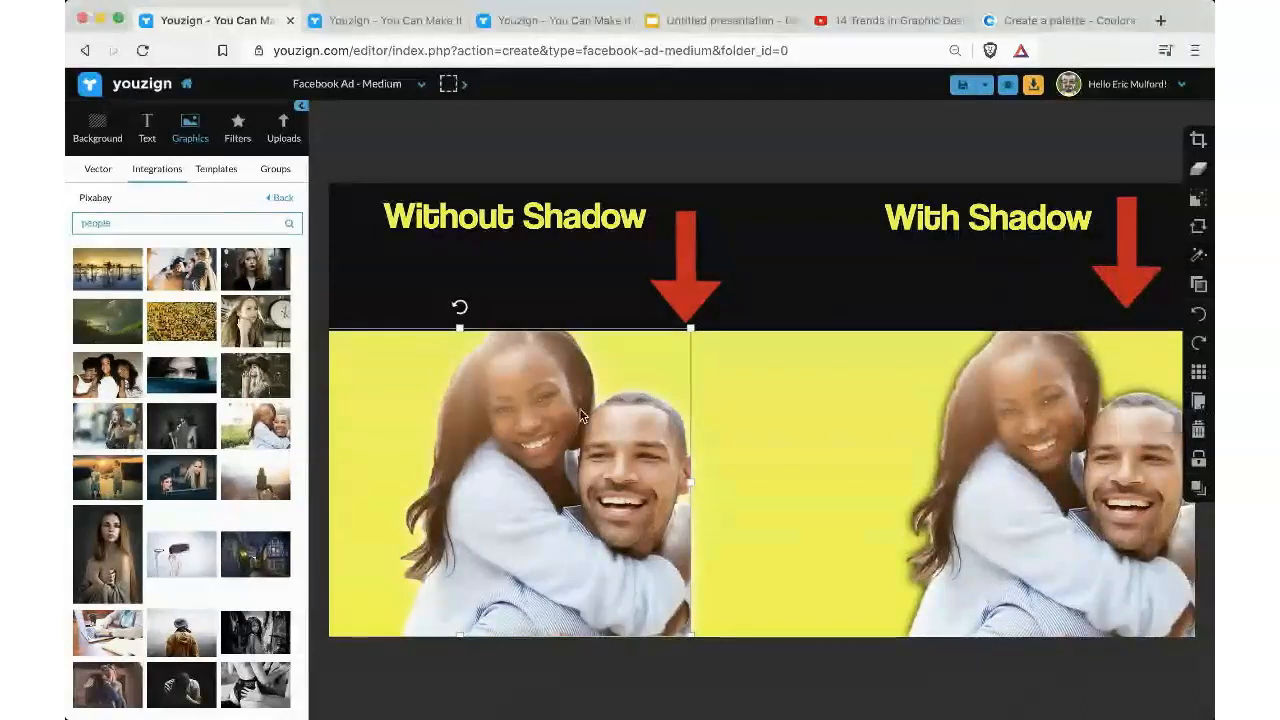
mouse_move(1195, 264)
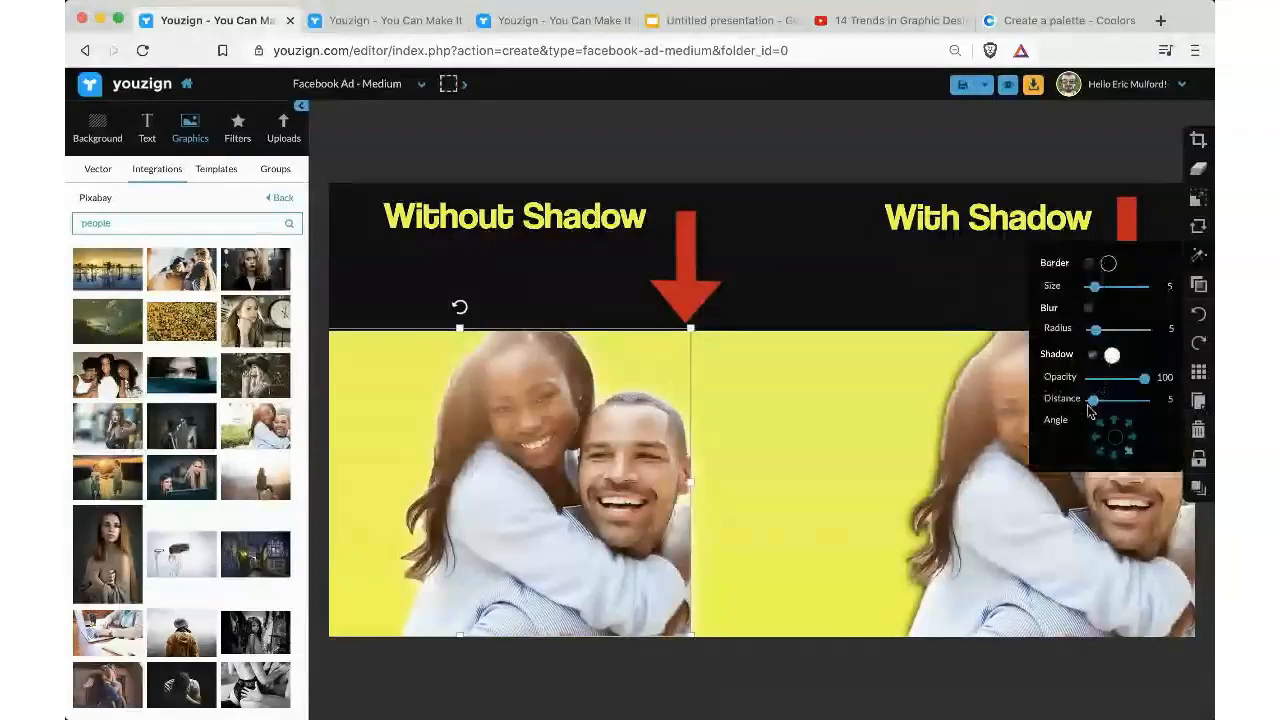
left_click_drag(1093, 400, 1098, 402)
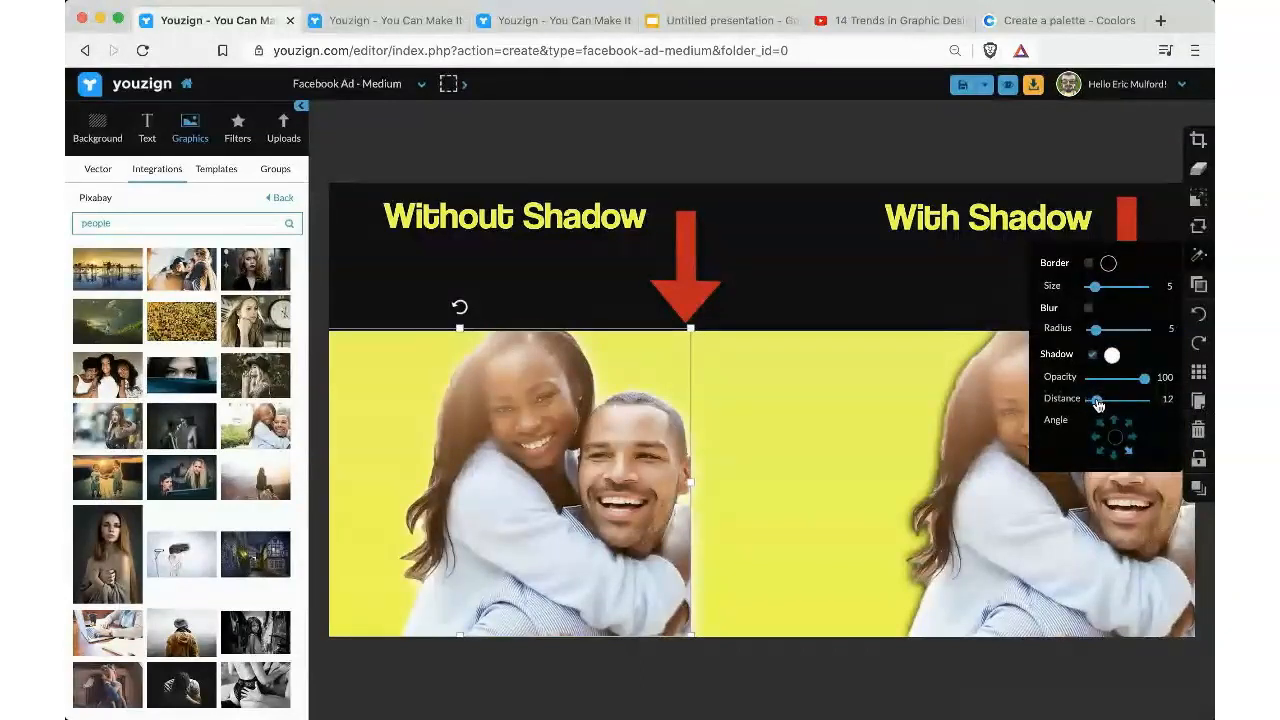
- Change the ad background to the dark blue gradient and set the left couple's white shadow distance to 13
left_click(99, 124)
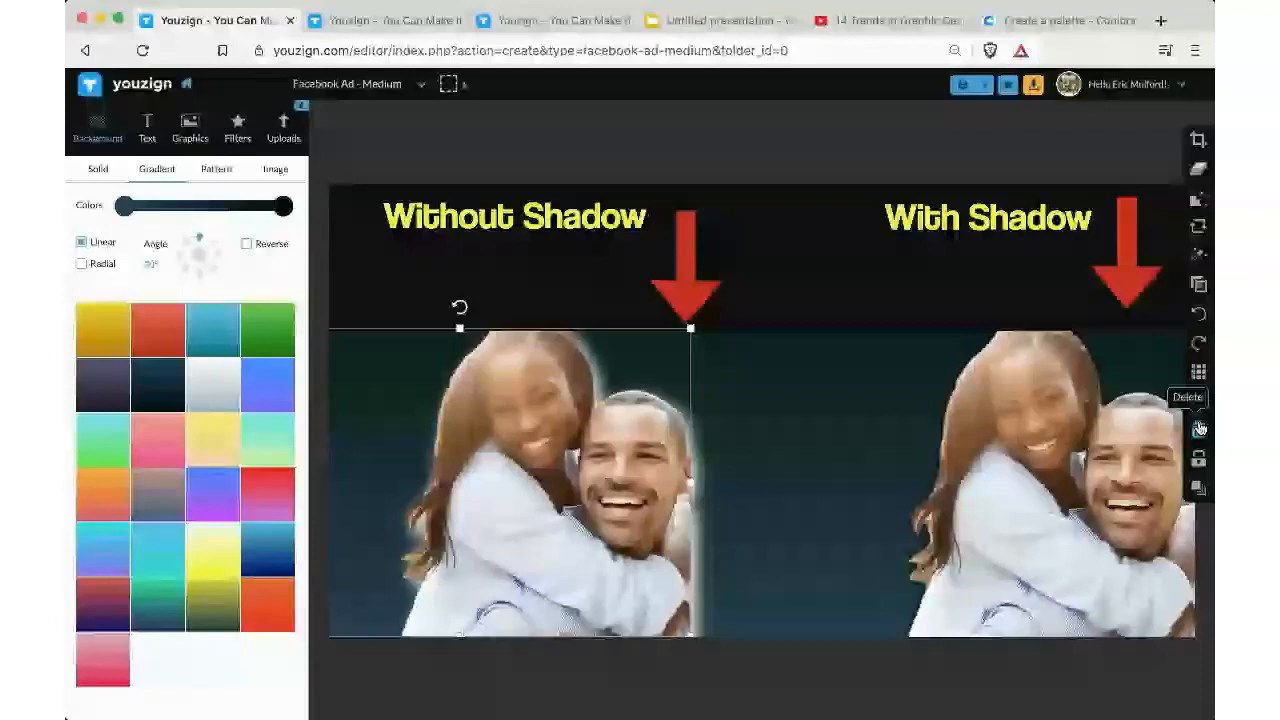
left_click(1198, 256)
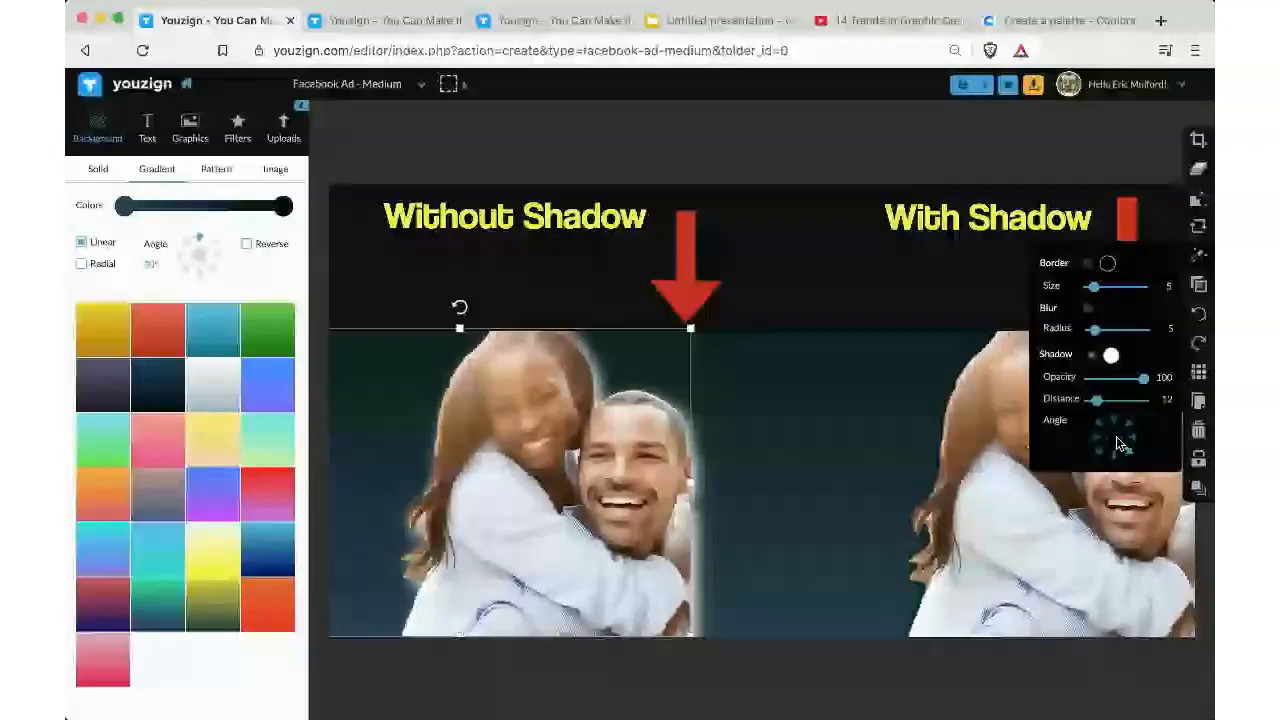
left_click_drag(1097, 399, 1108, 401)
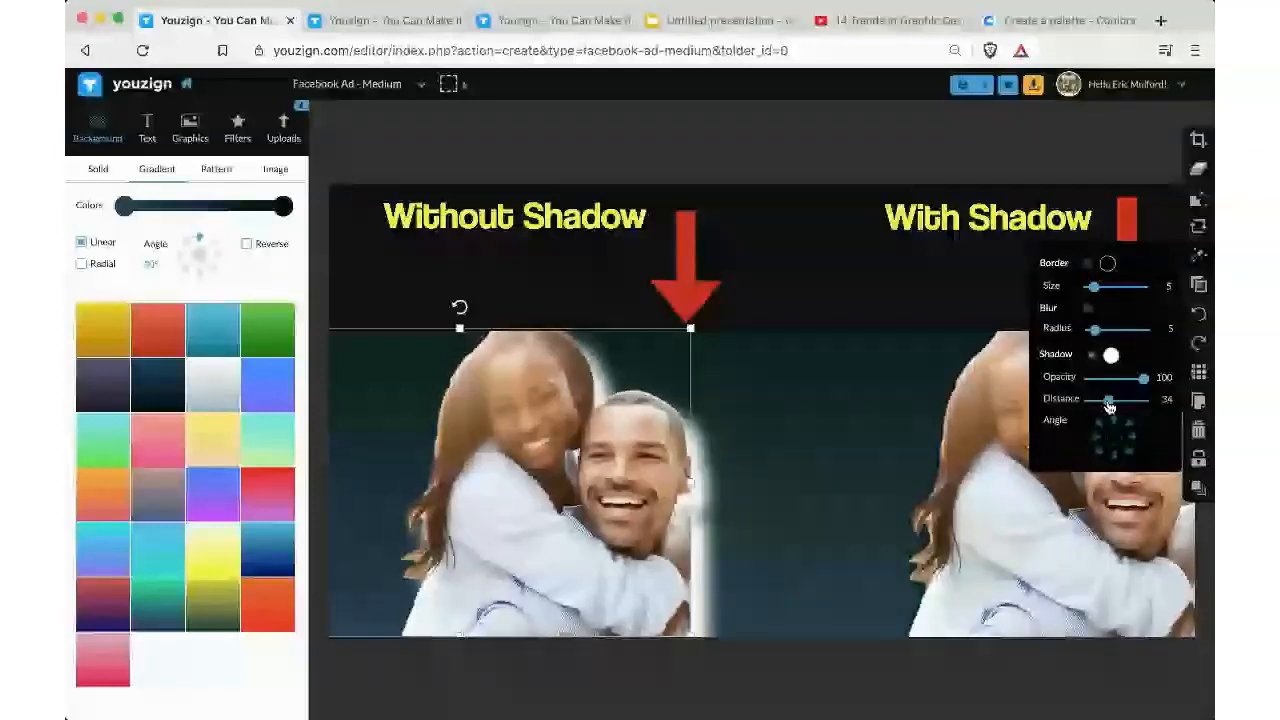
left_click_drag(1108, 405, 1105, 405)
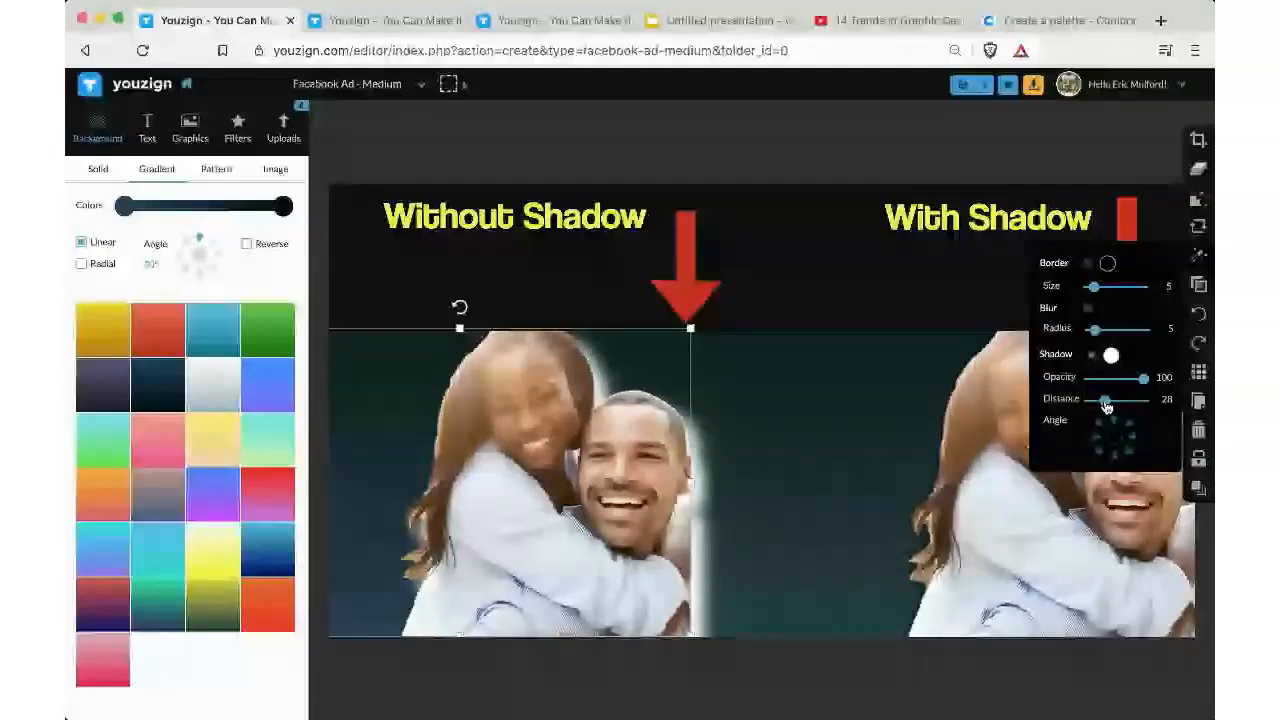
left_click_drag(1106, 406, 1103, 411)
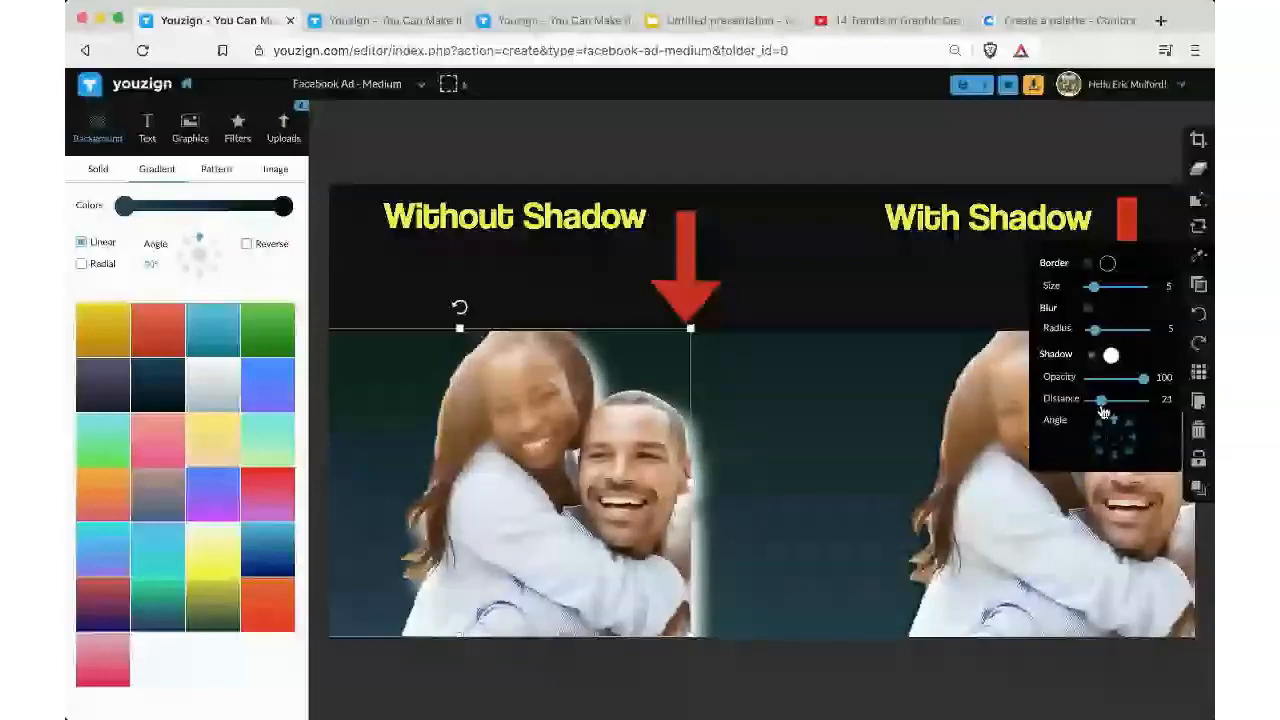
left_click_drag(1103, 411, 1097, 403)
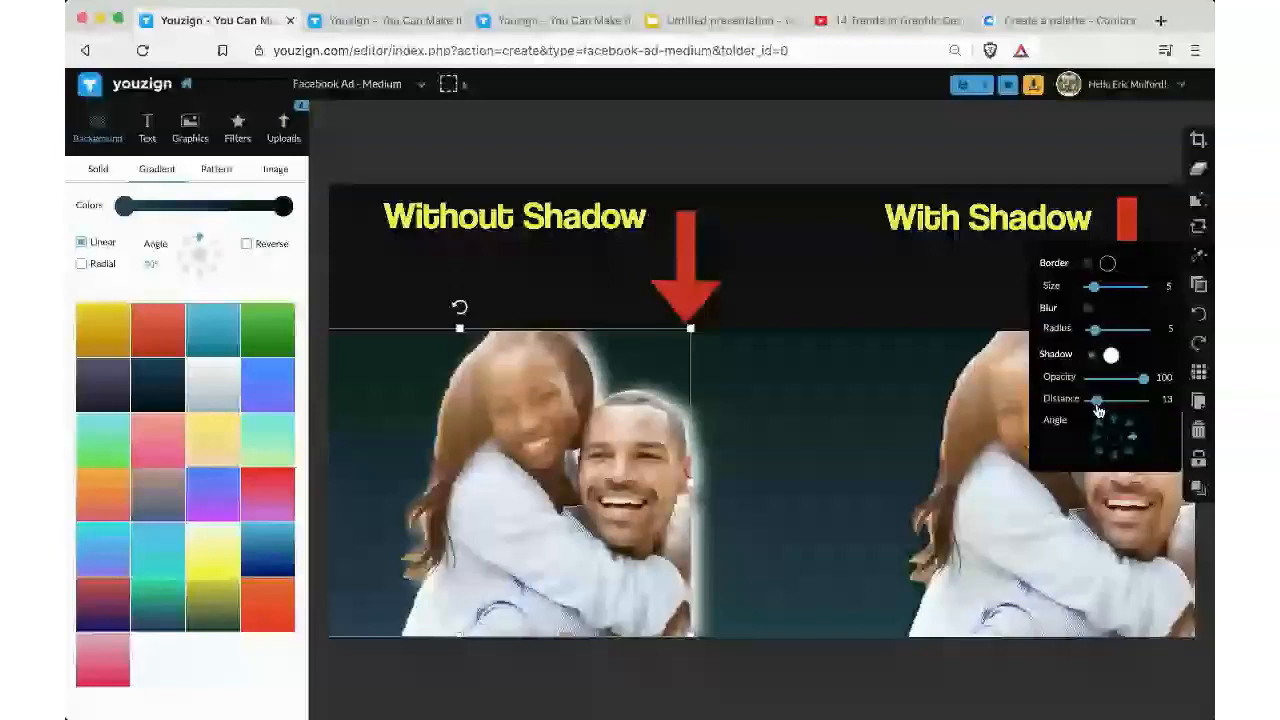
- Duplicate the white-shadowed couple, align the copy over the original and adjust its shadow so the white glow surrounds the couple
left_click(782, 426)
left_click(576, 453)
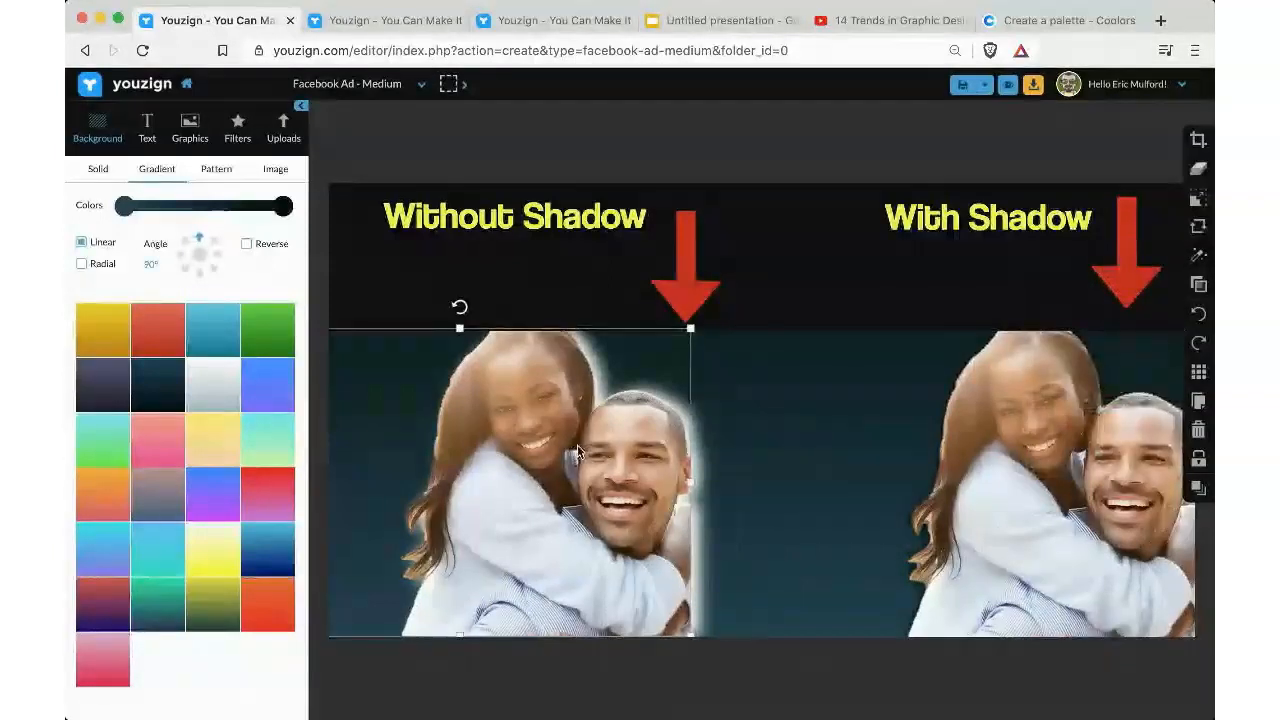
left_click(1198, 401)
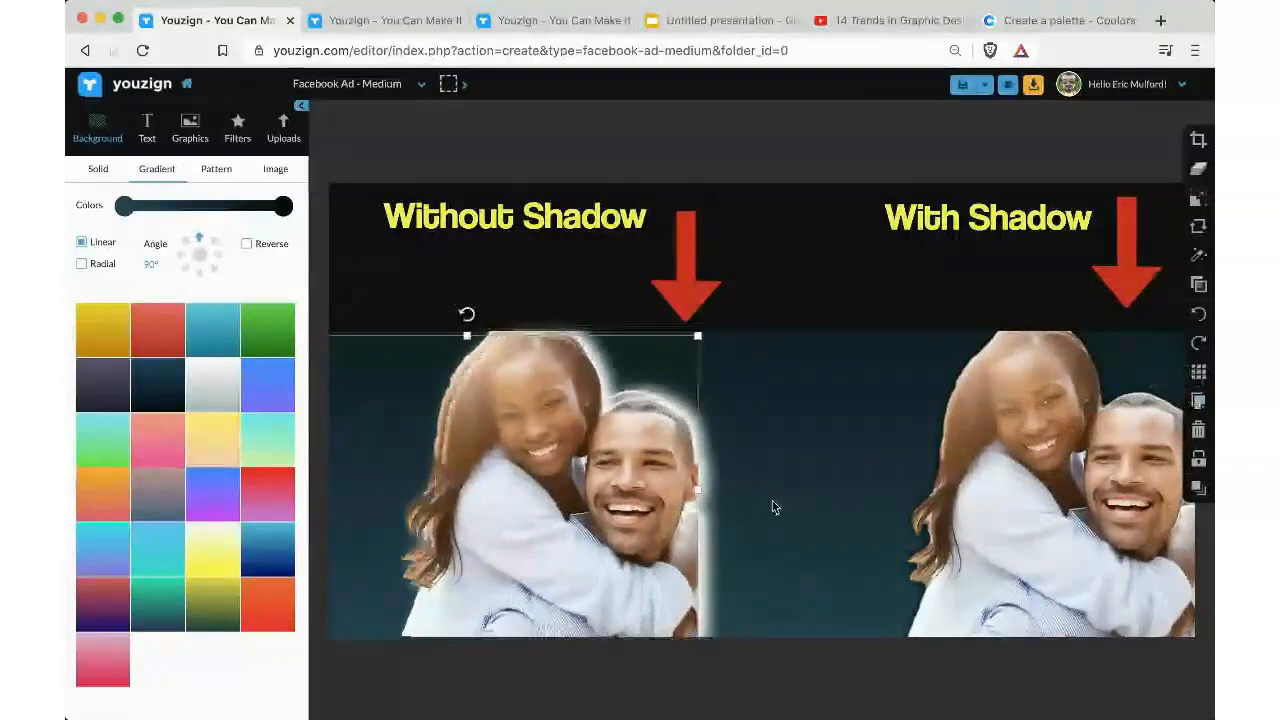
left_click_drag(642, 480, 637, 469)
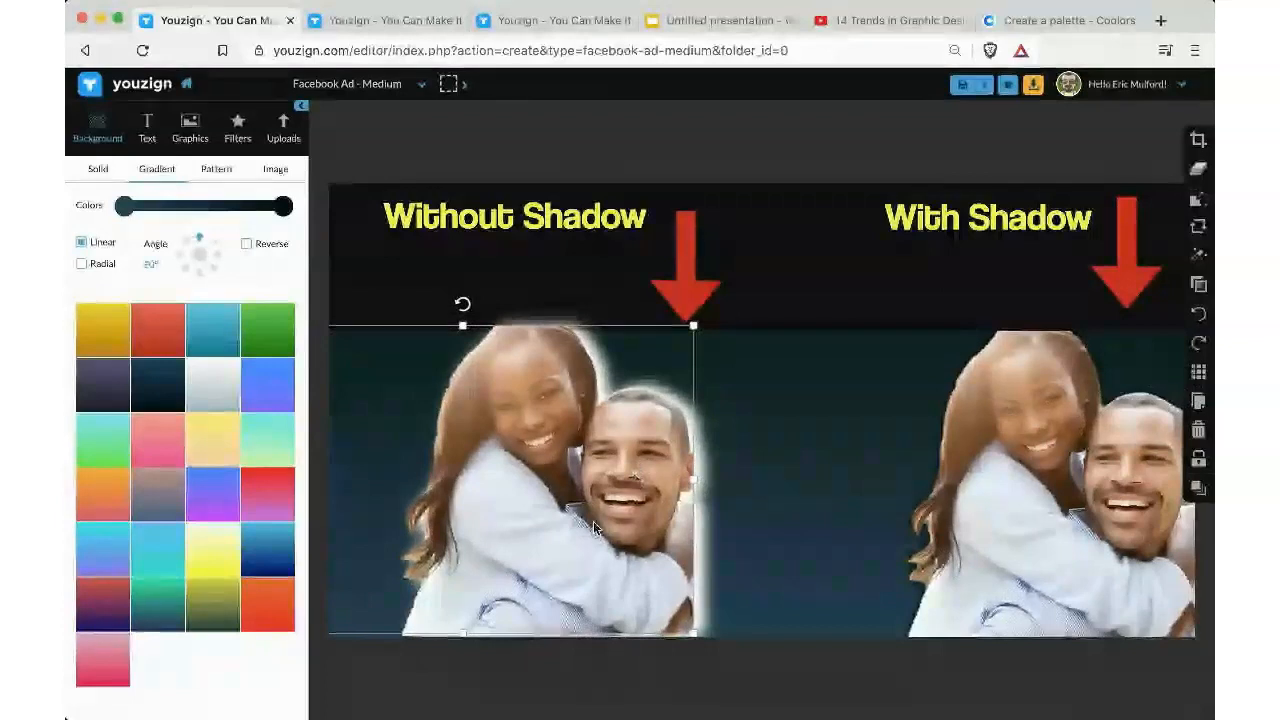
left_click_drag(593, 521, 593, 524)
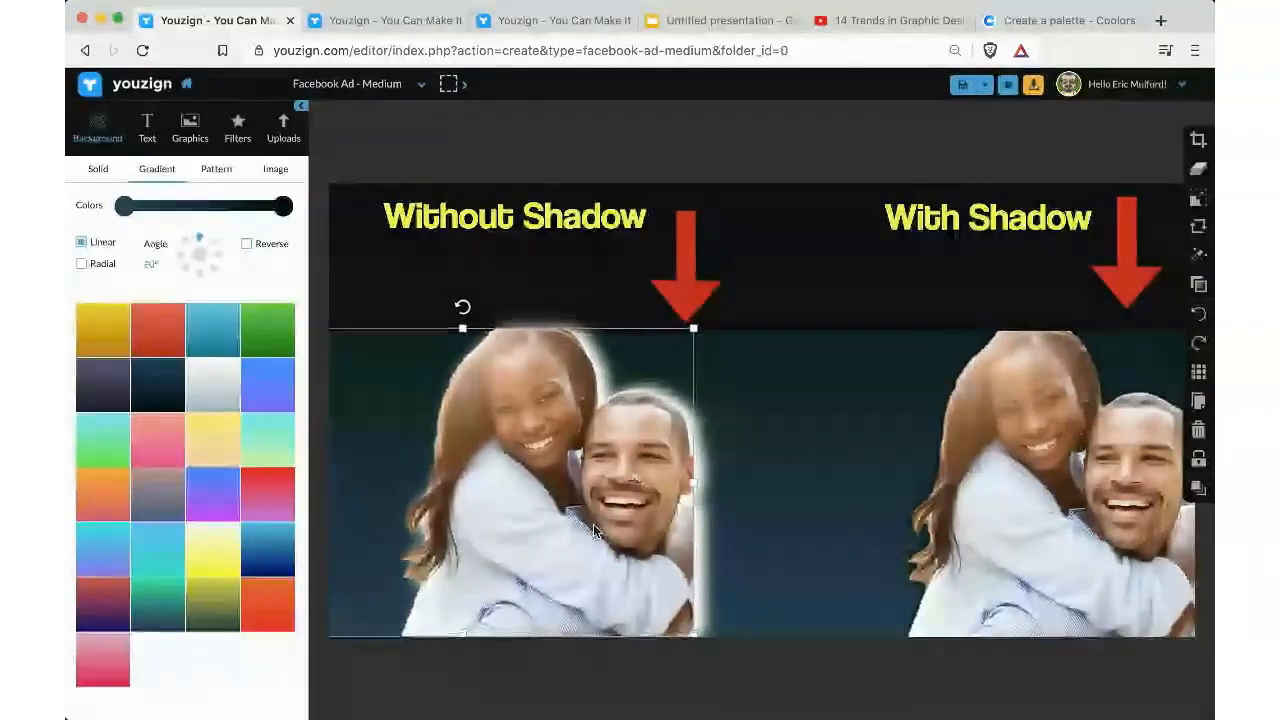
left_click(1195, 256)
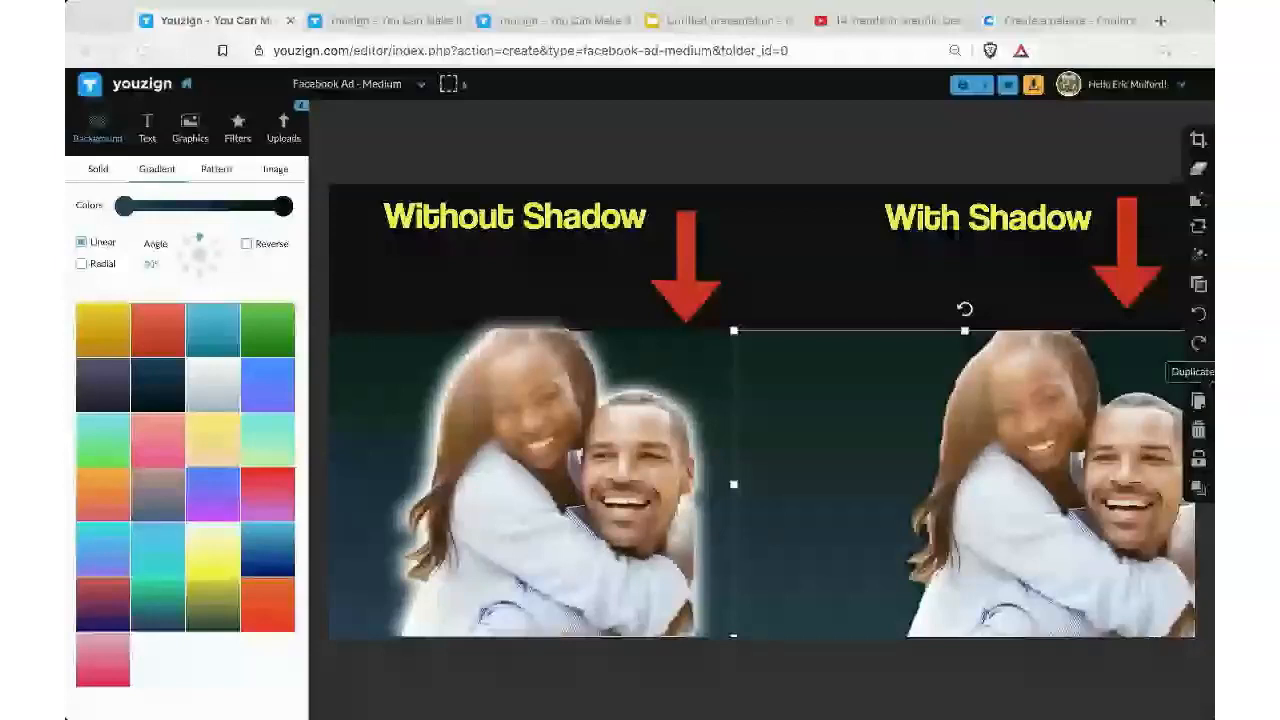
- Shift the couple under "With Shadow" slightly left and change the ad background to the red gradient
left_click_drag(913, 437, 893, 441)
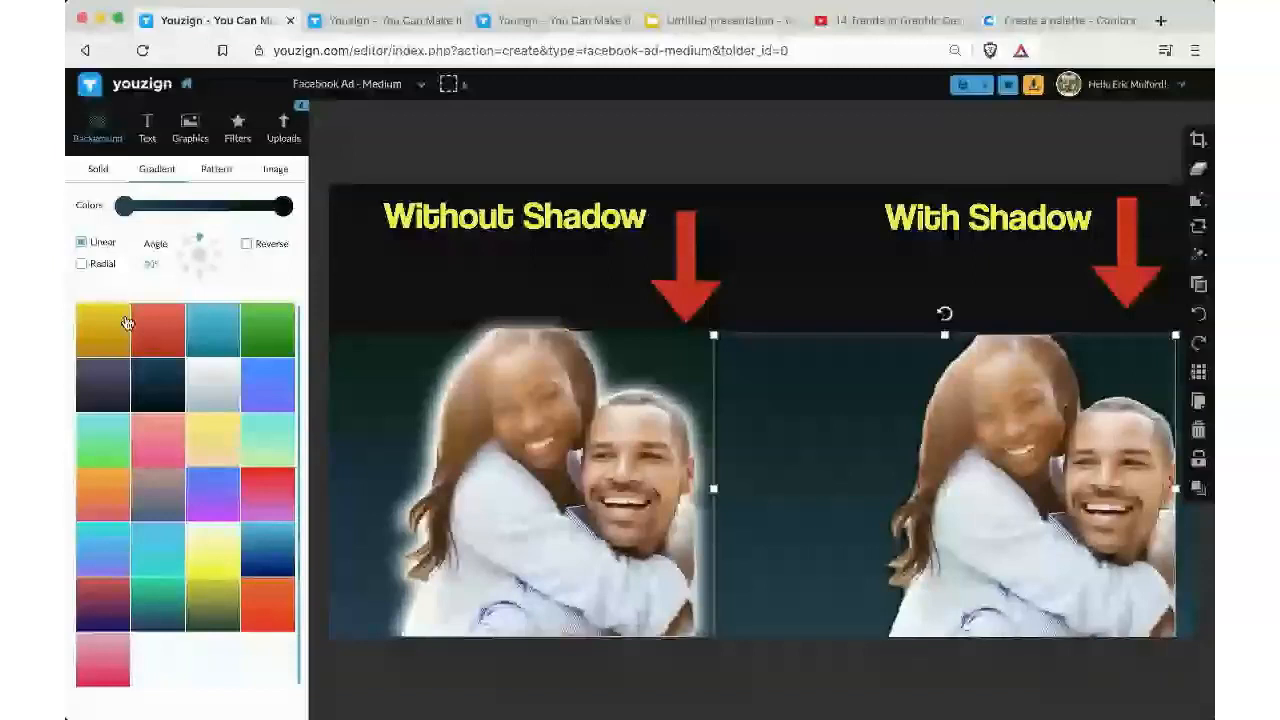
left_click(158, 344)
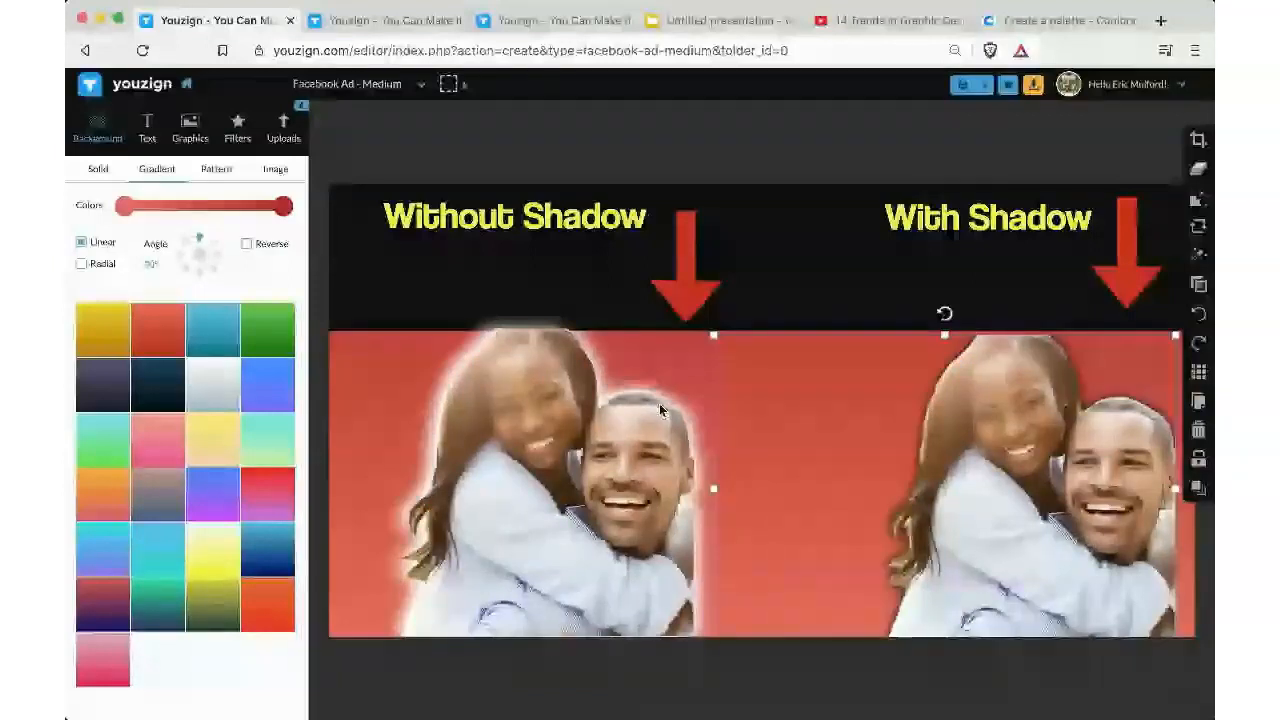
- Open the couple under the "With Shadow" heading in the background remover's shadow settings
mouse_move(1198, 488)
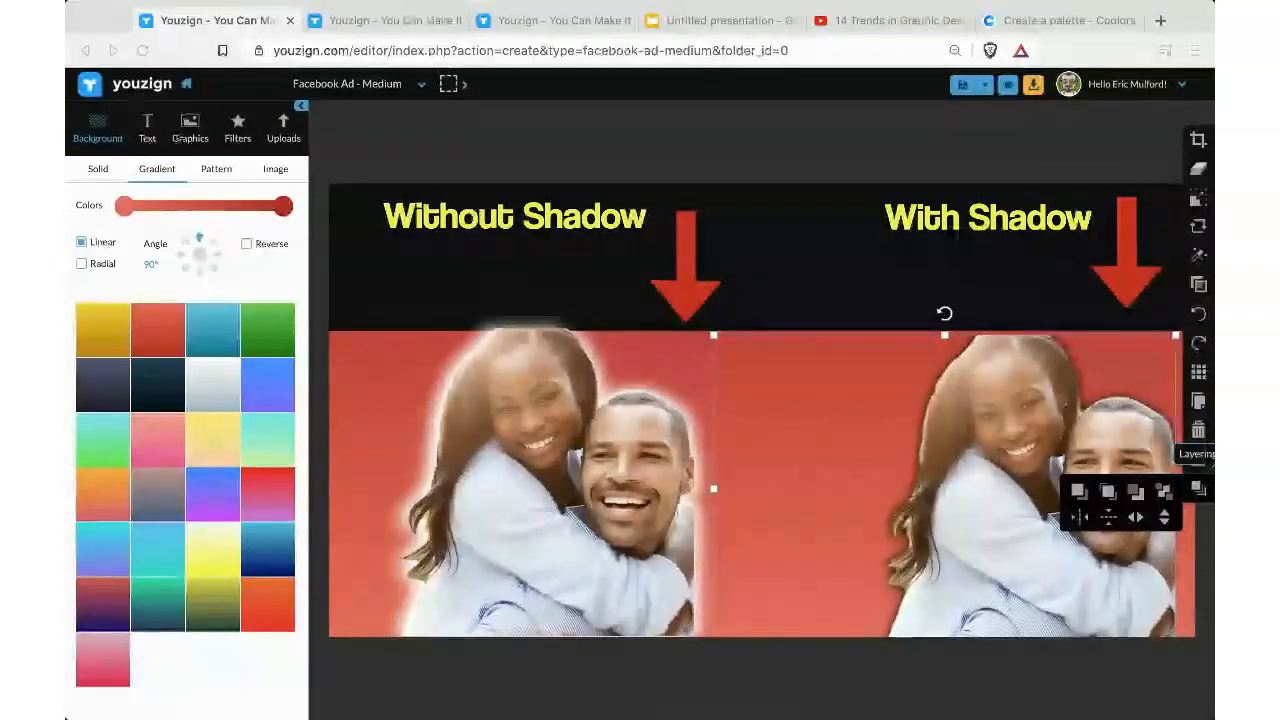
left_click(862, 314)
left_click(1000, 408)
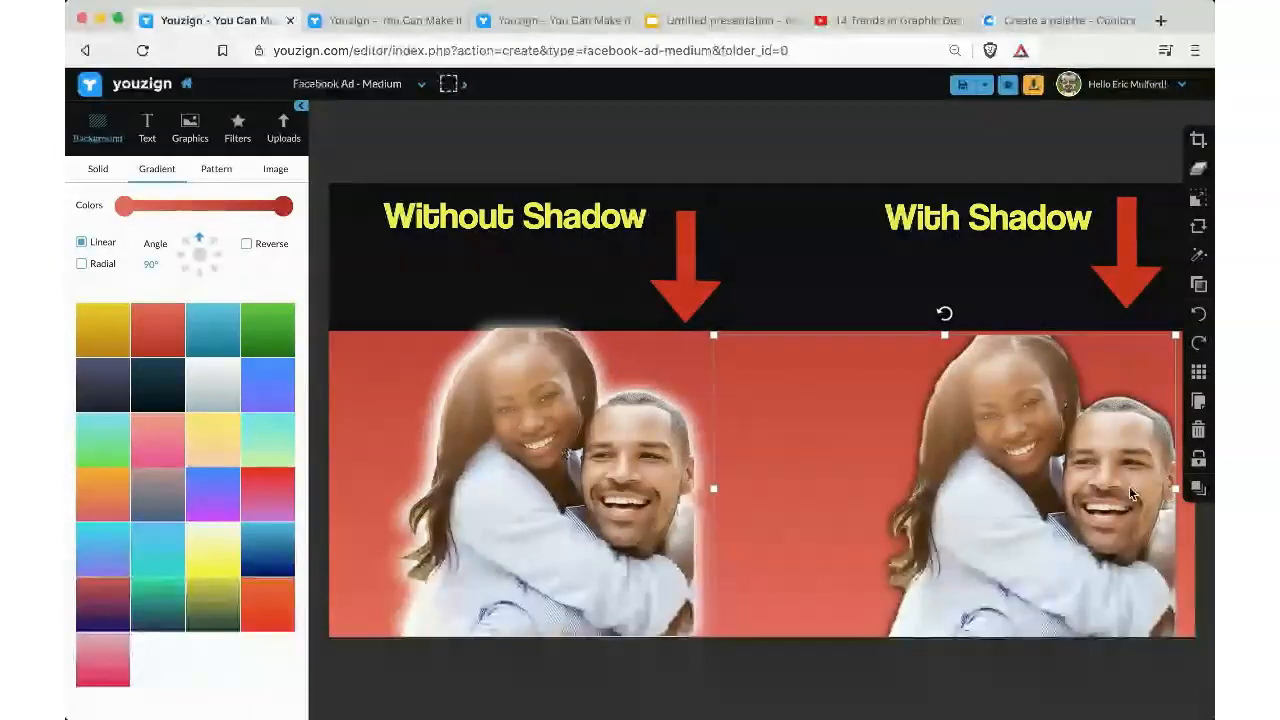
left_click(1198, 487)
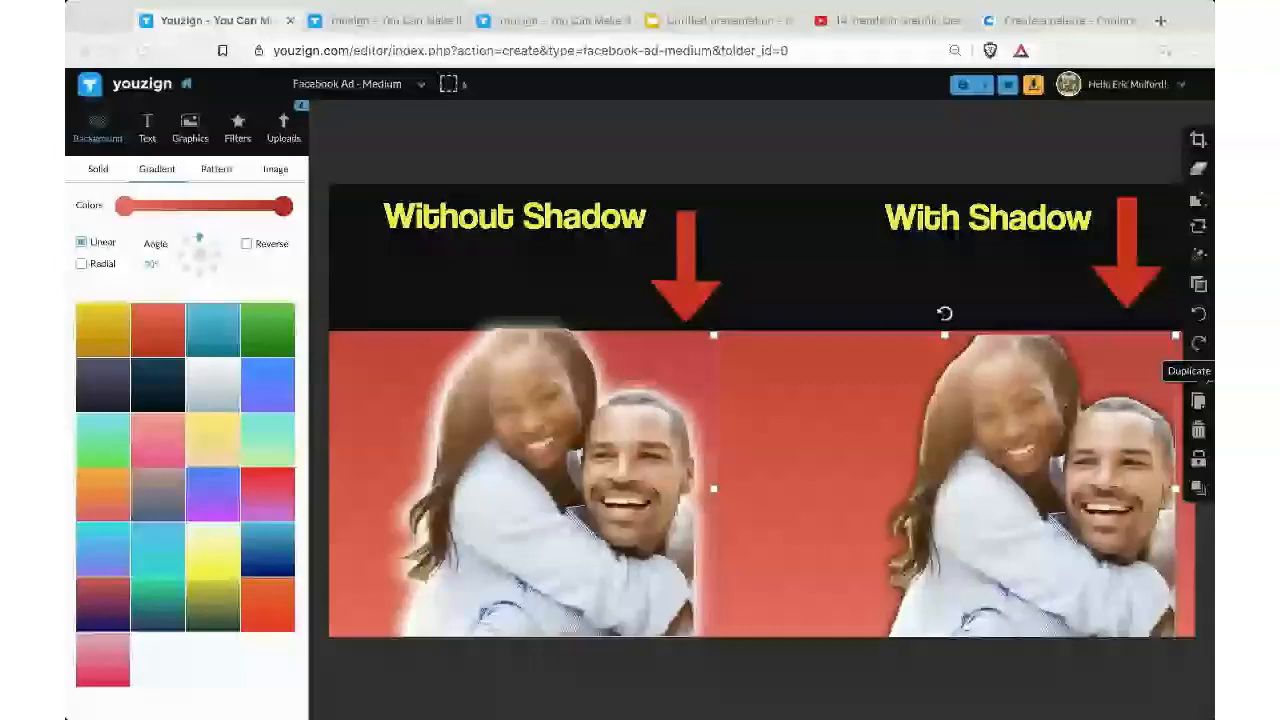
left_click(1198, 168)
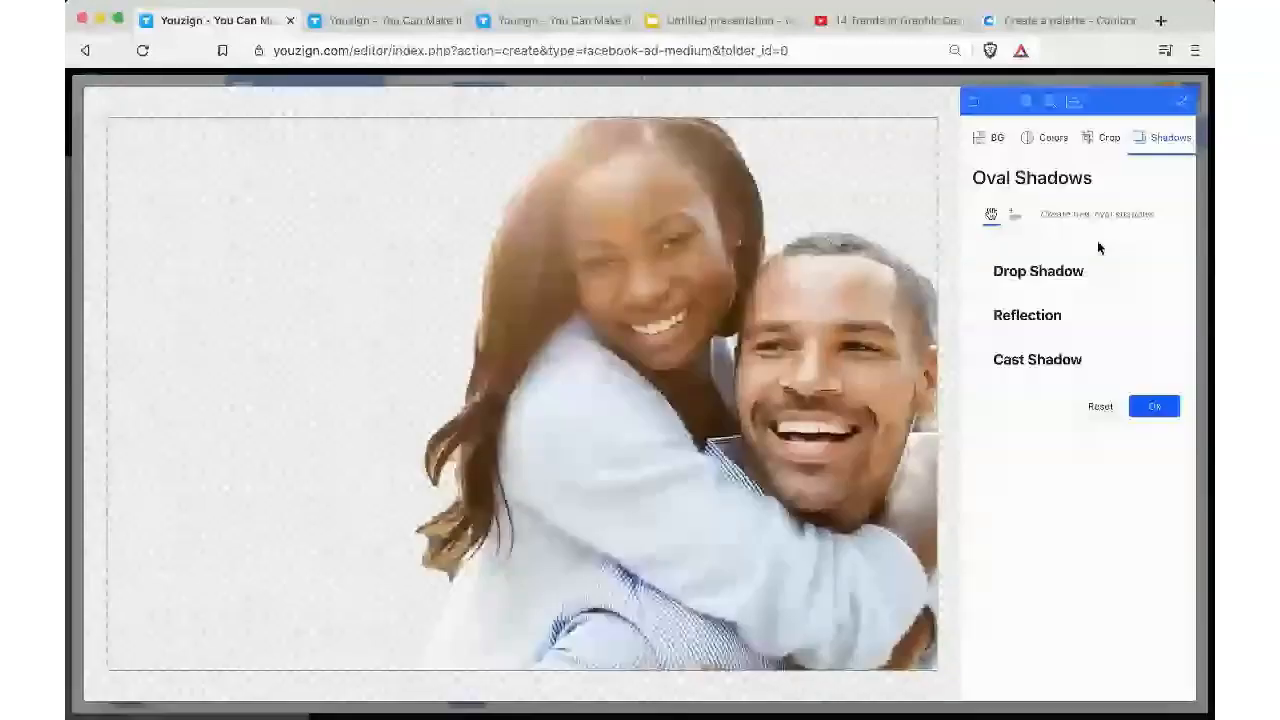
- Apply a drop shadow with offset 0, 0 around the "With Shadow" couple, raise its opacity and return the cutout to the ad
left_click(1060, 271)
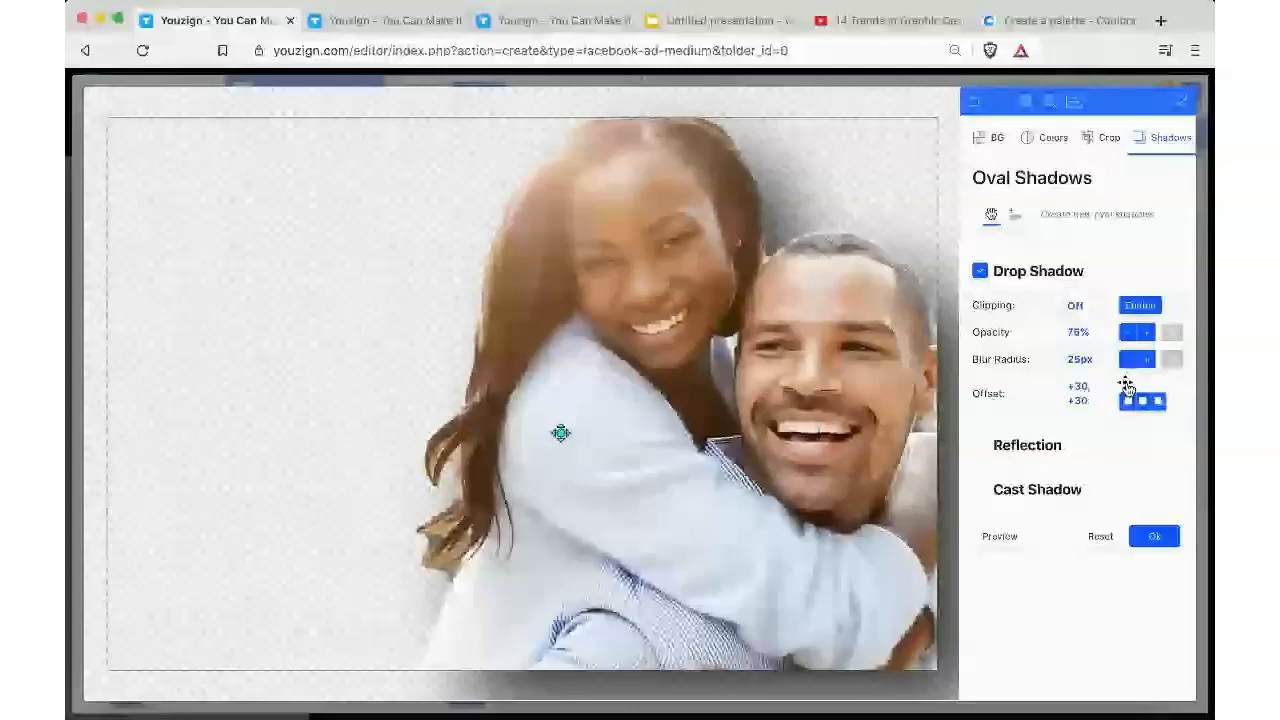
left_click(1126, 388)
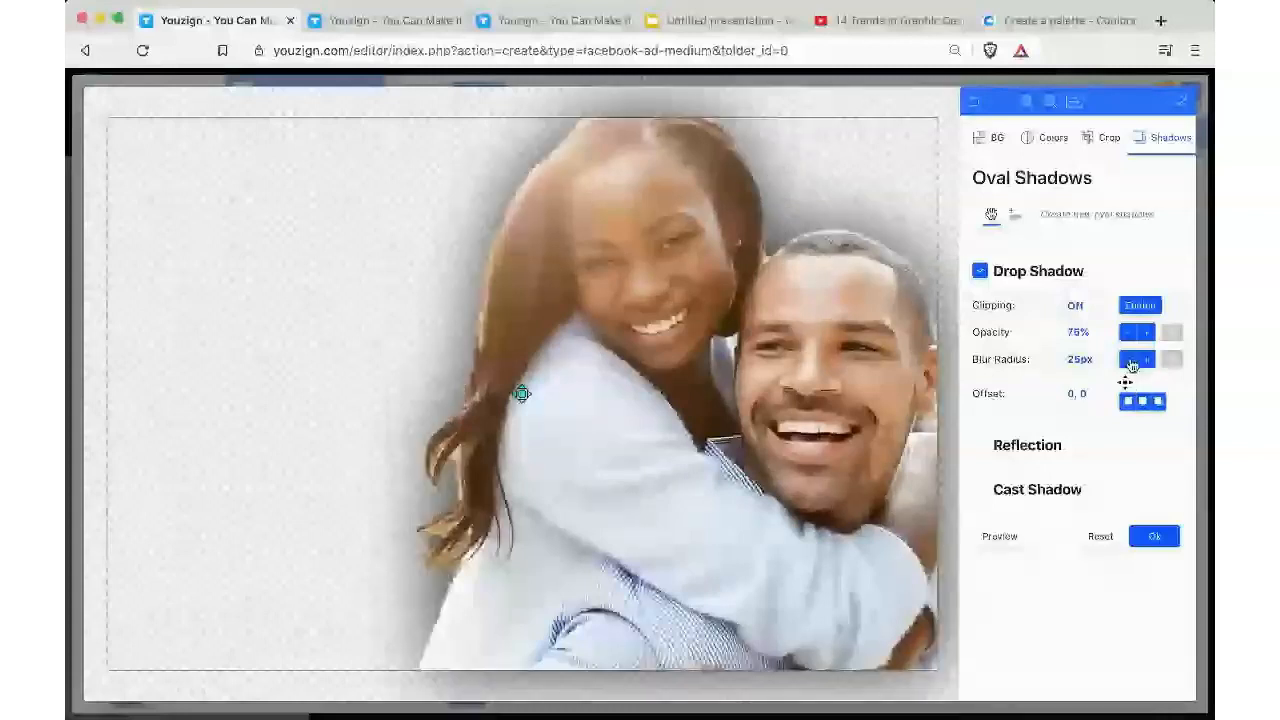
left_click(1147, 338)
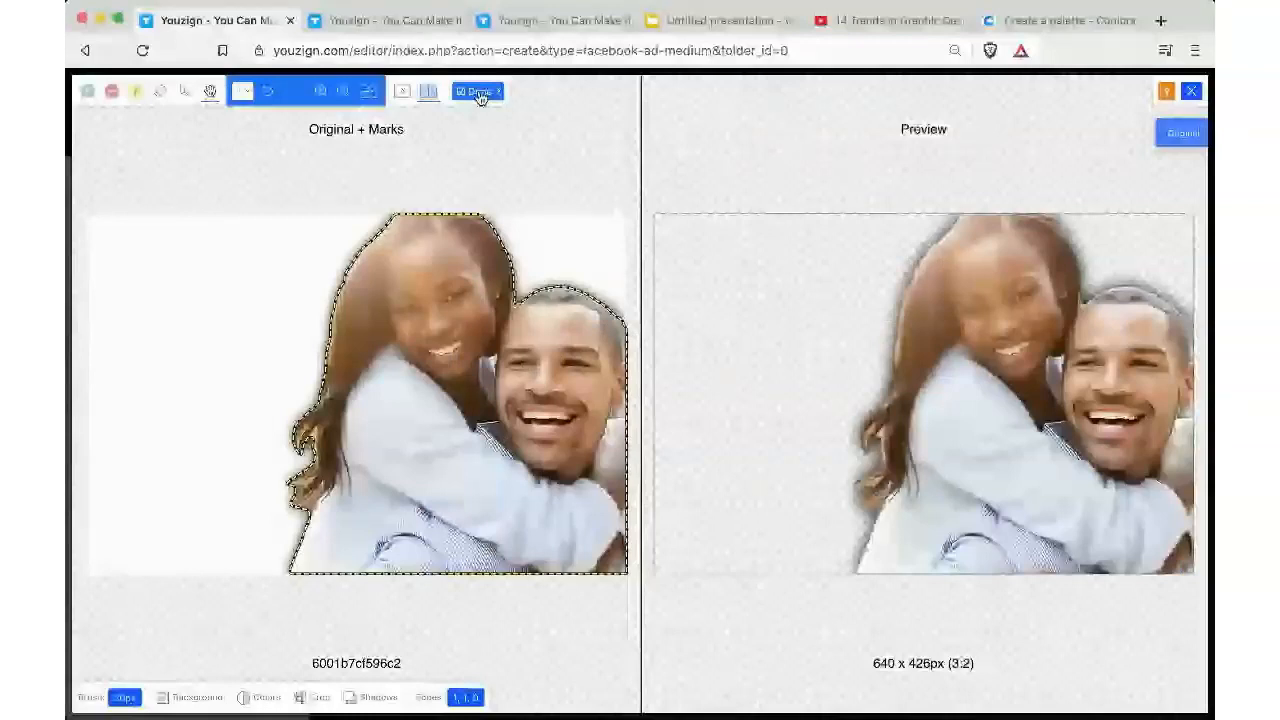
left_click(480, 92)
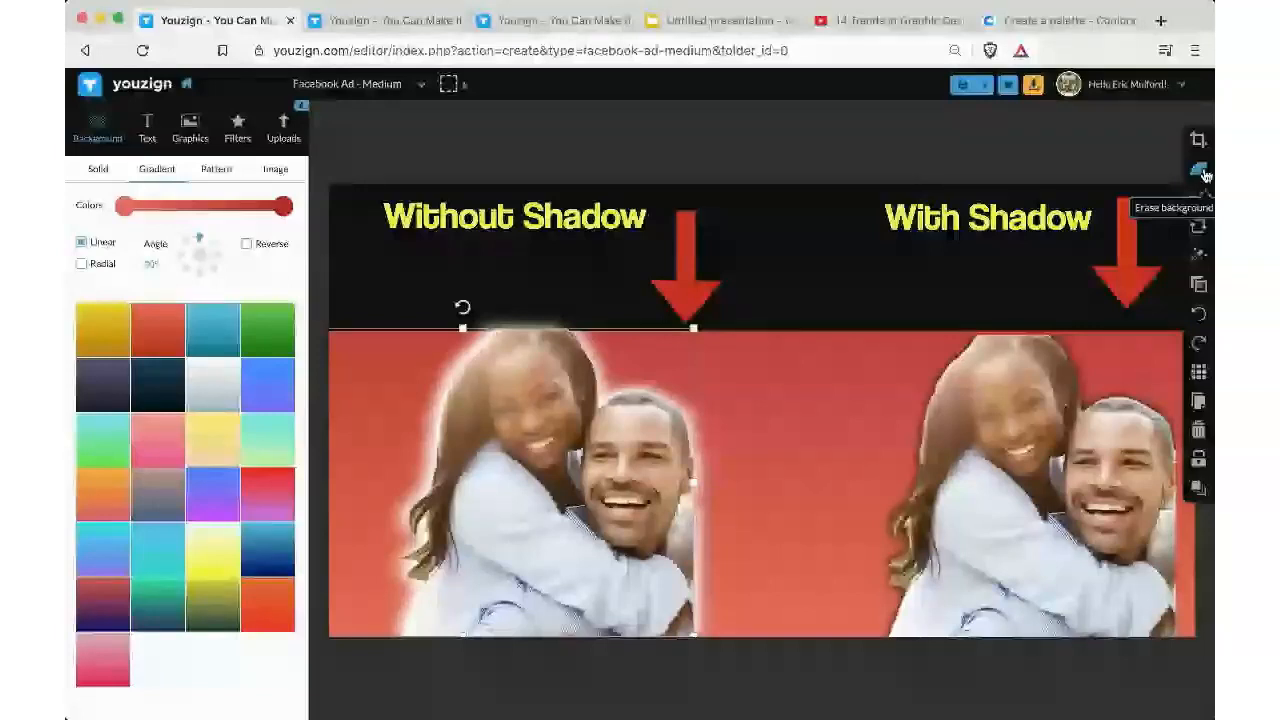
- Open the left couple in the background remover, try a light blue solid background and compare it with the original photo
left_click(1203, 173)
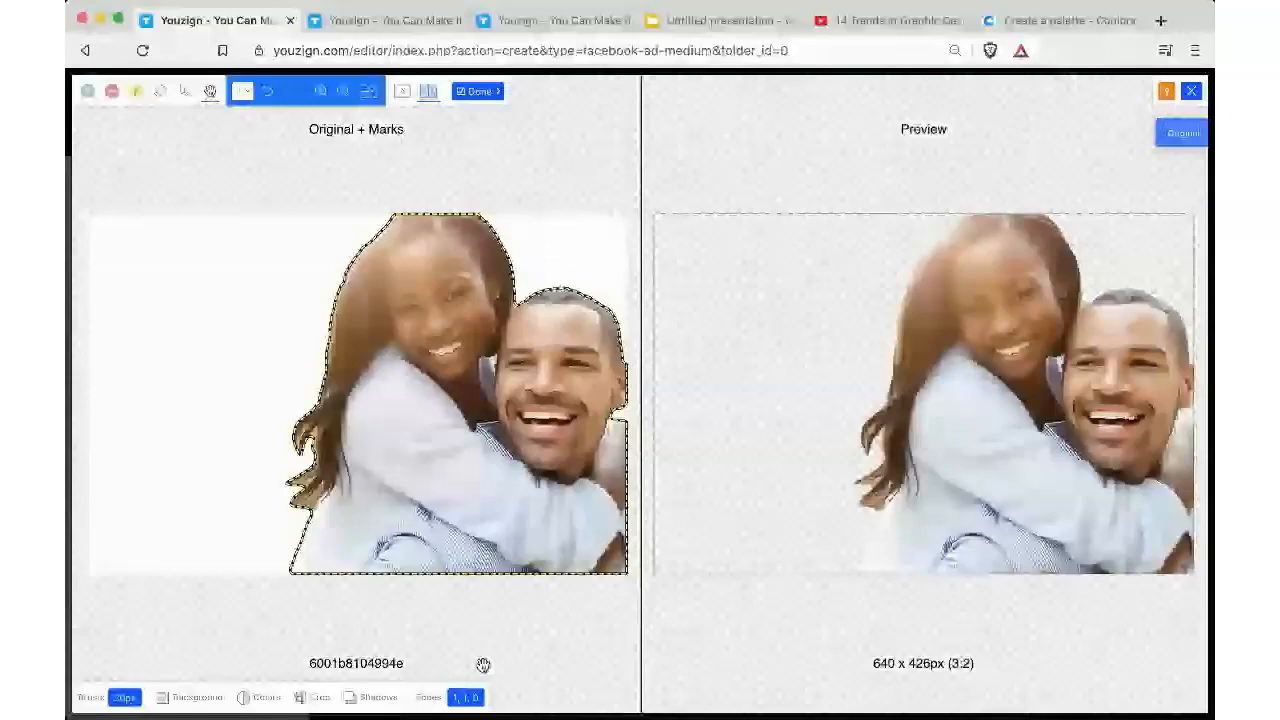
left_click(181, 698)
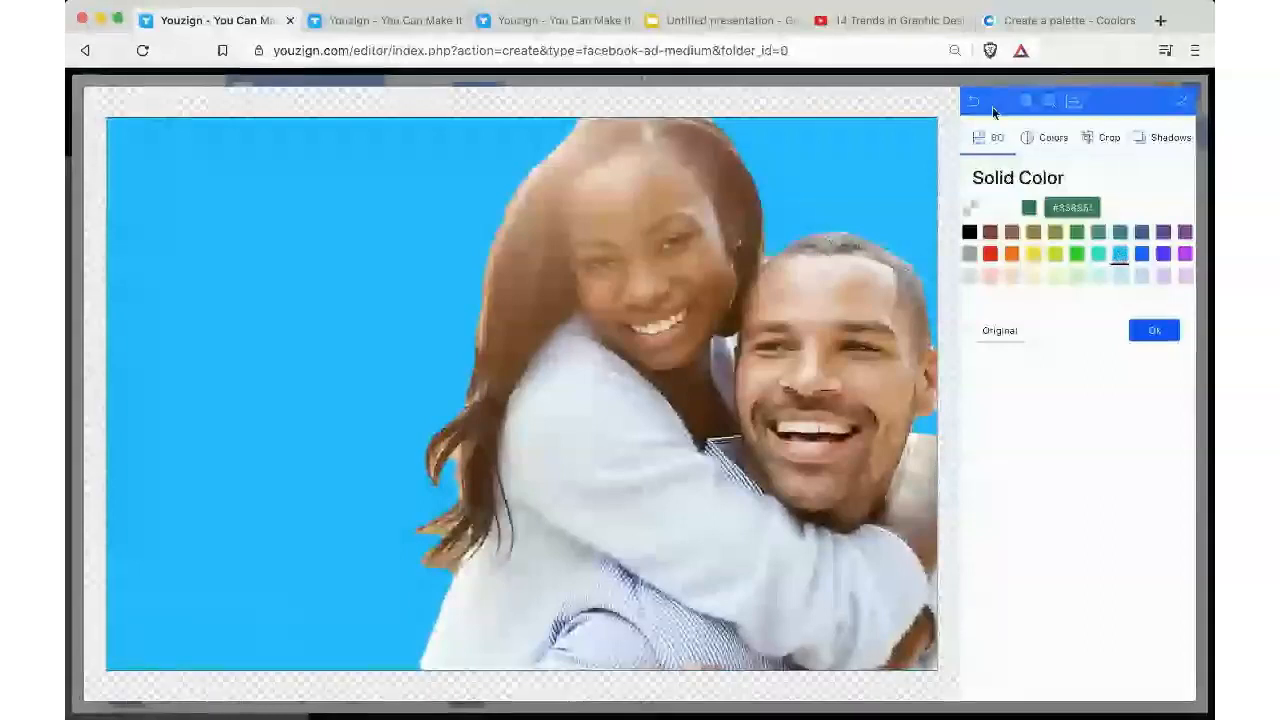
left_click(1001, 331)
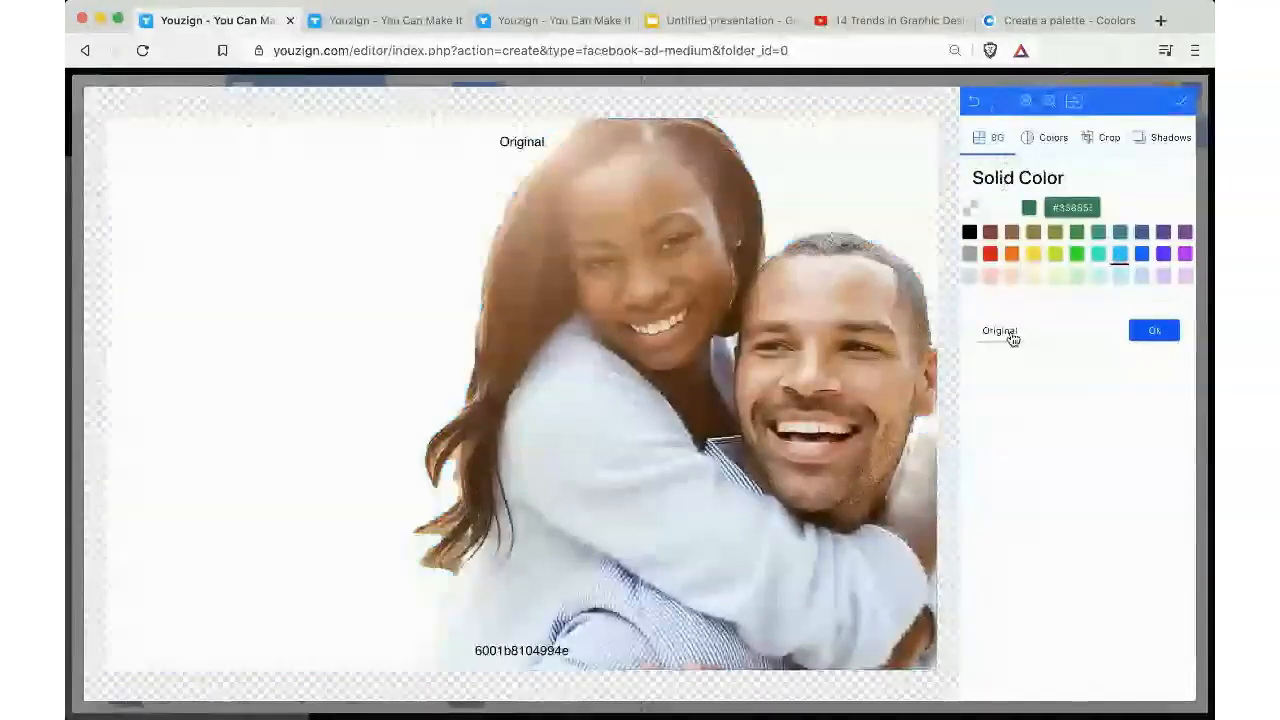
left_click(1183, 104)
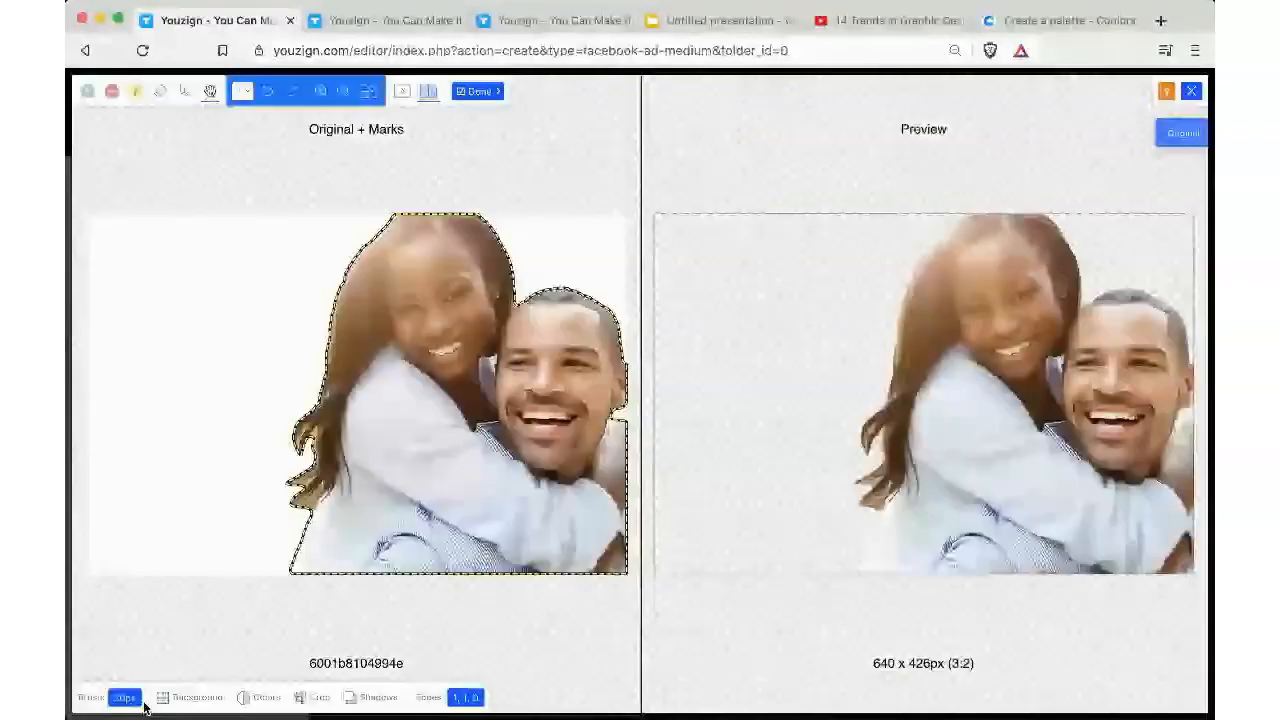
- Show the brush size options, try cropping the left couple's cutout to 383 x 426 px and exit the background remover
left_click(125, 697)
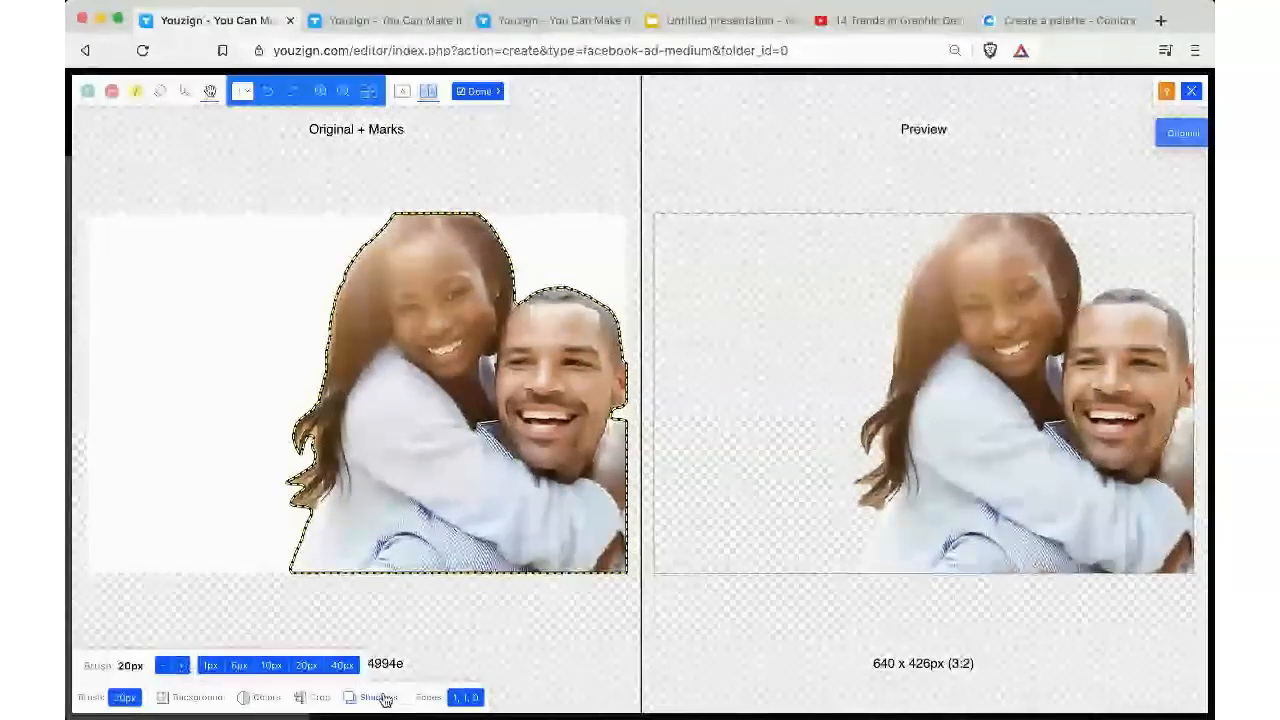
left_click(309, 698)
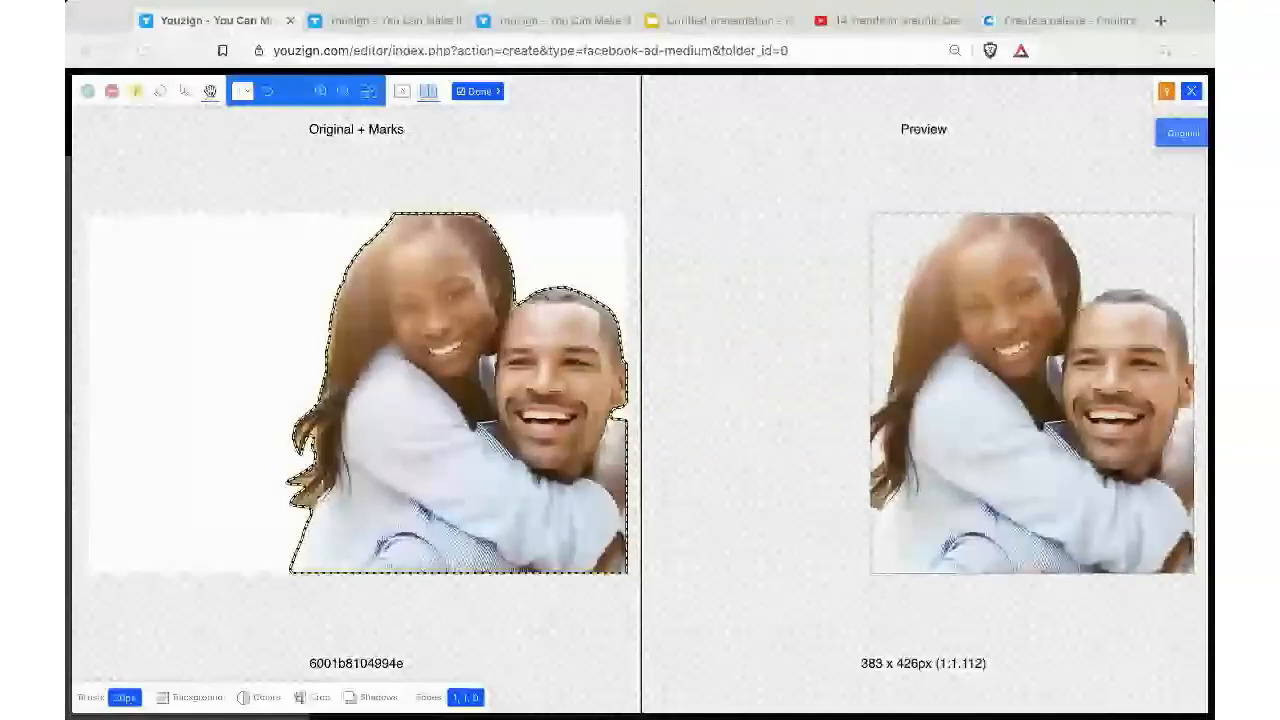
left_click(1196, 109)
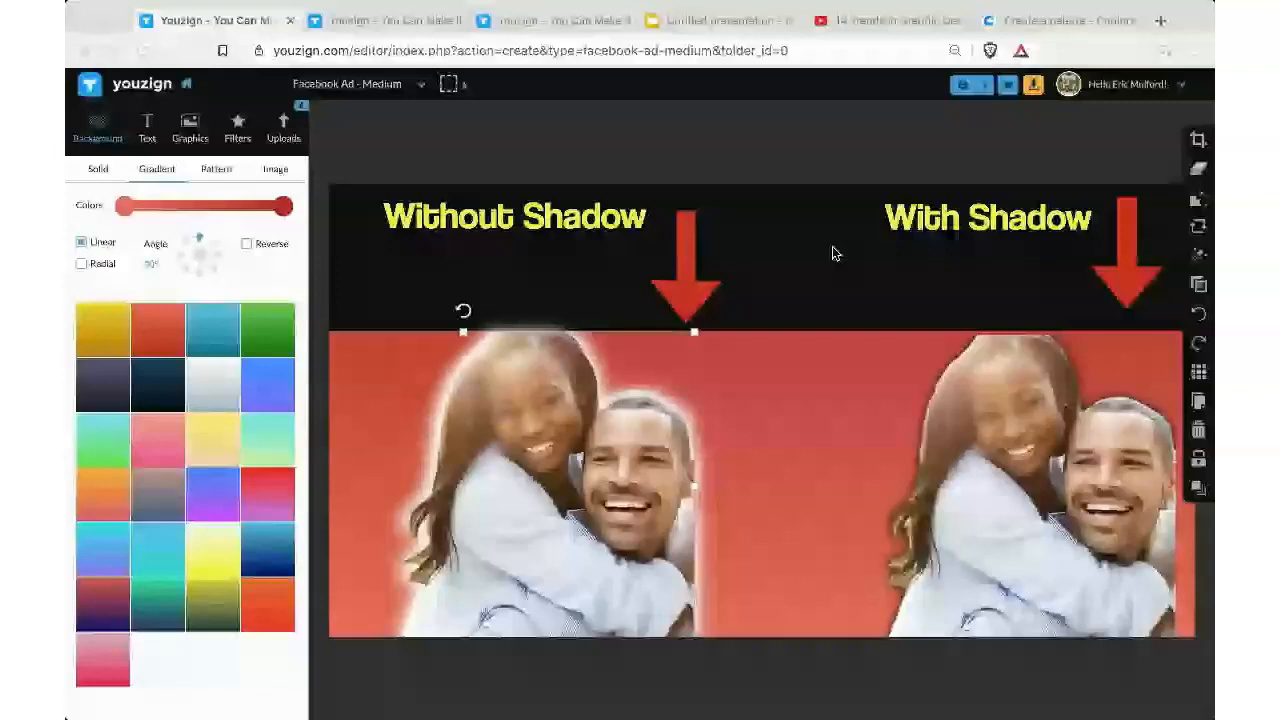
left_click(812, 270)
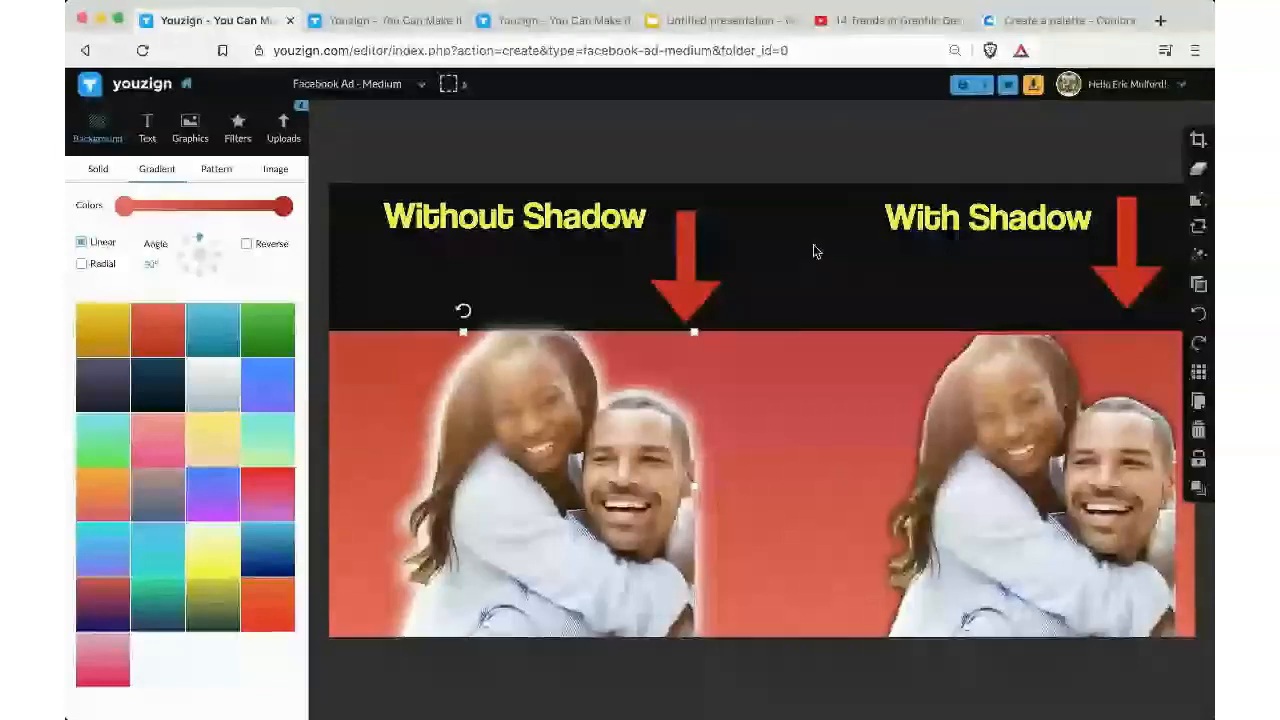
- Open the "Before" sunset photo in the background remover and cut a straight line across it just above the horizon
left_click(1198, 284)
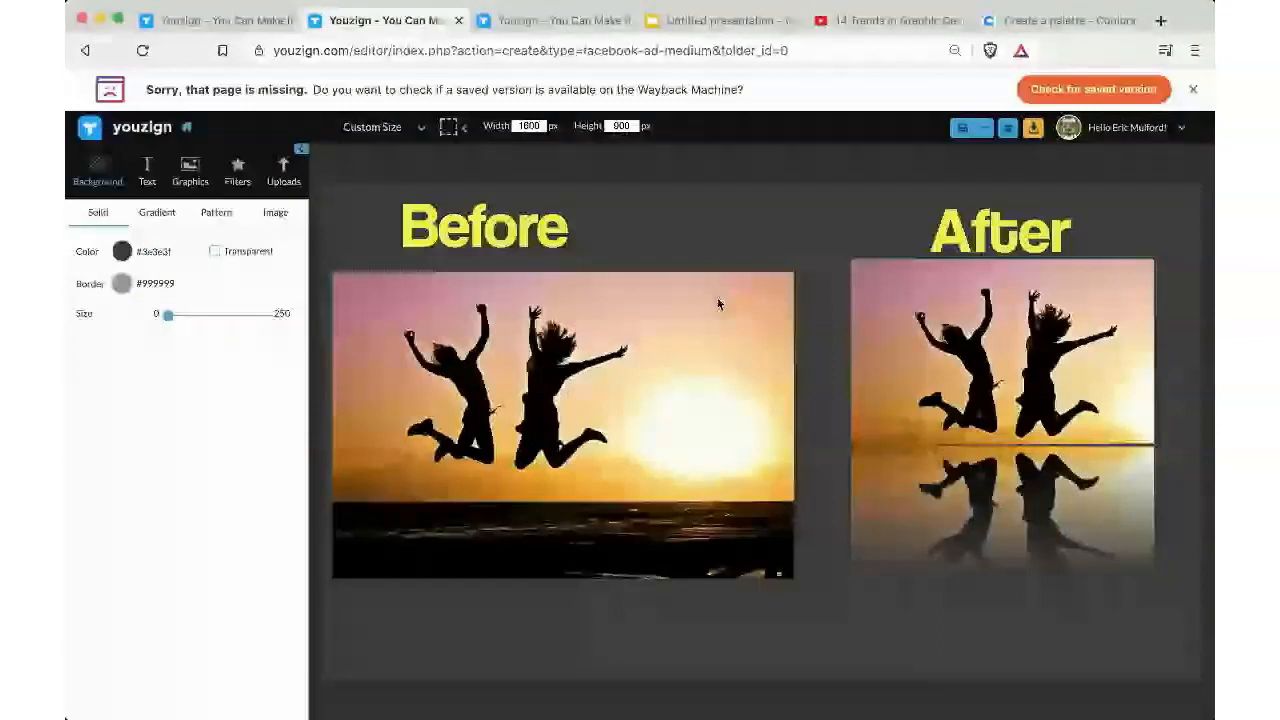
left_click(555, 375)
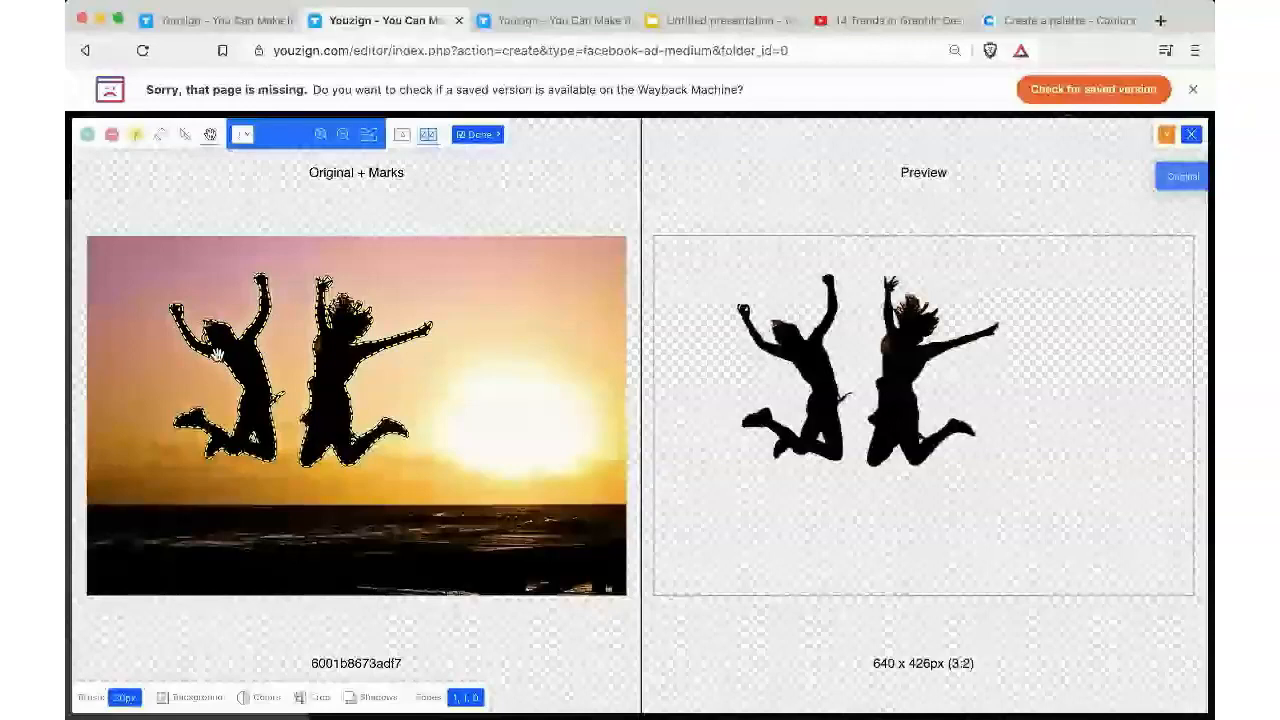
left_click(185, 134)
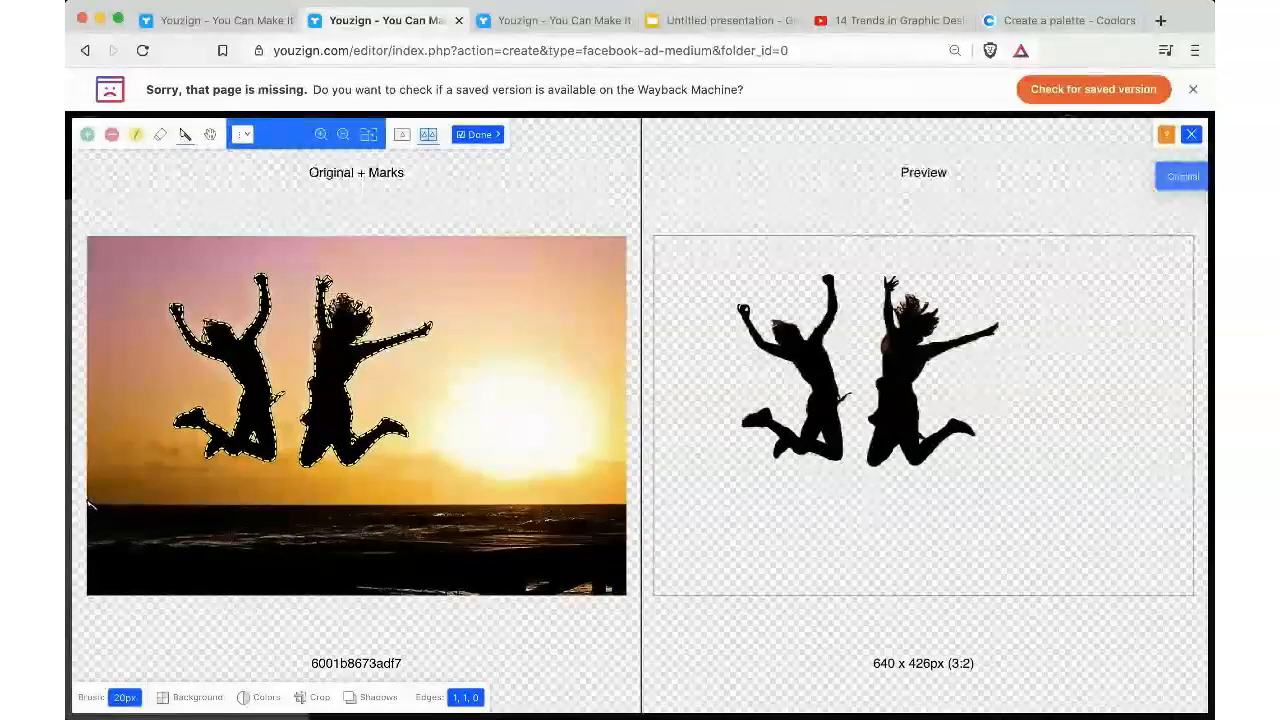
left_click_drag(88, 500, 627, 500)
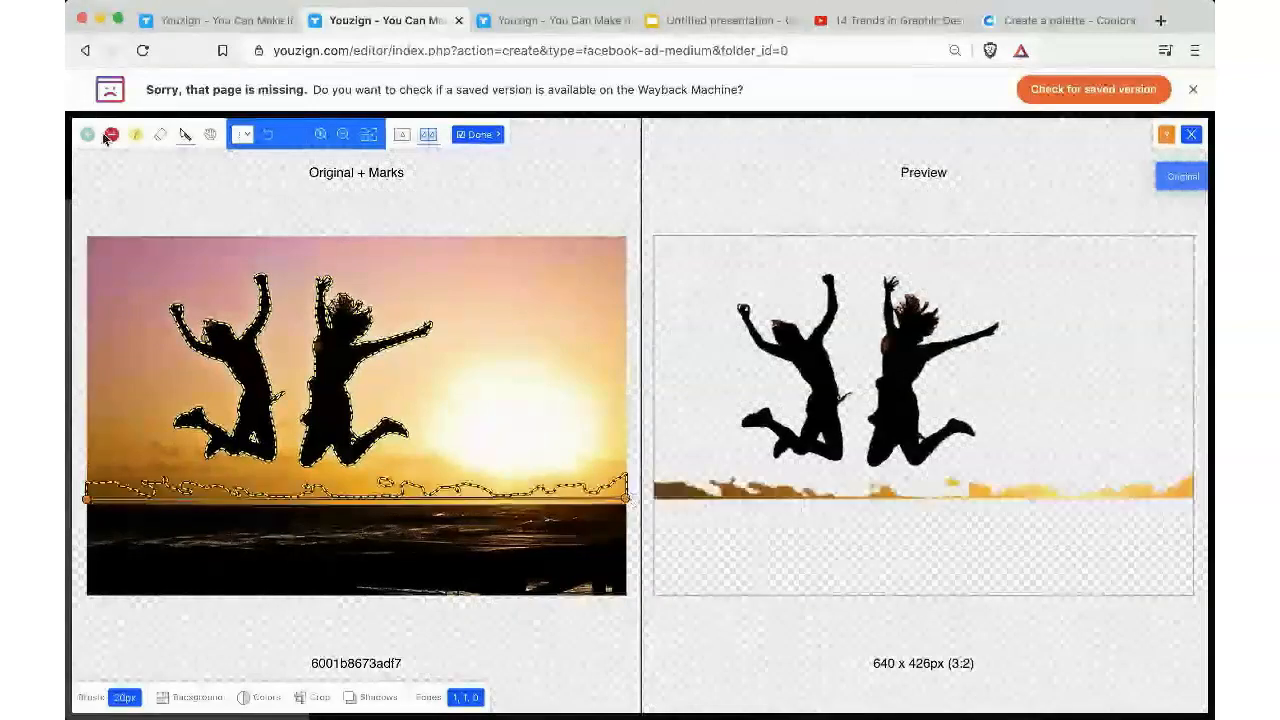
- Mark the sunset sky and both jumping silhouettes above the horizon line as foreground, including the missed upper-left corner of the photo
left_click(88, 134)
left_click_drag(133, 265, 488, 383)
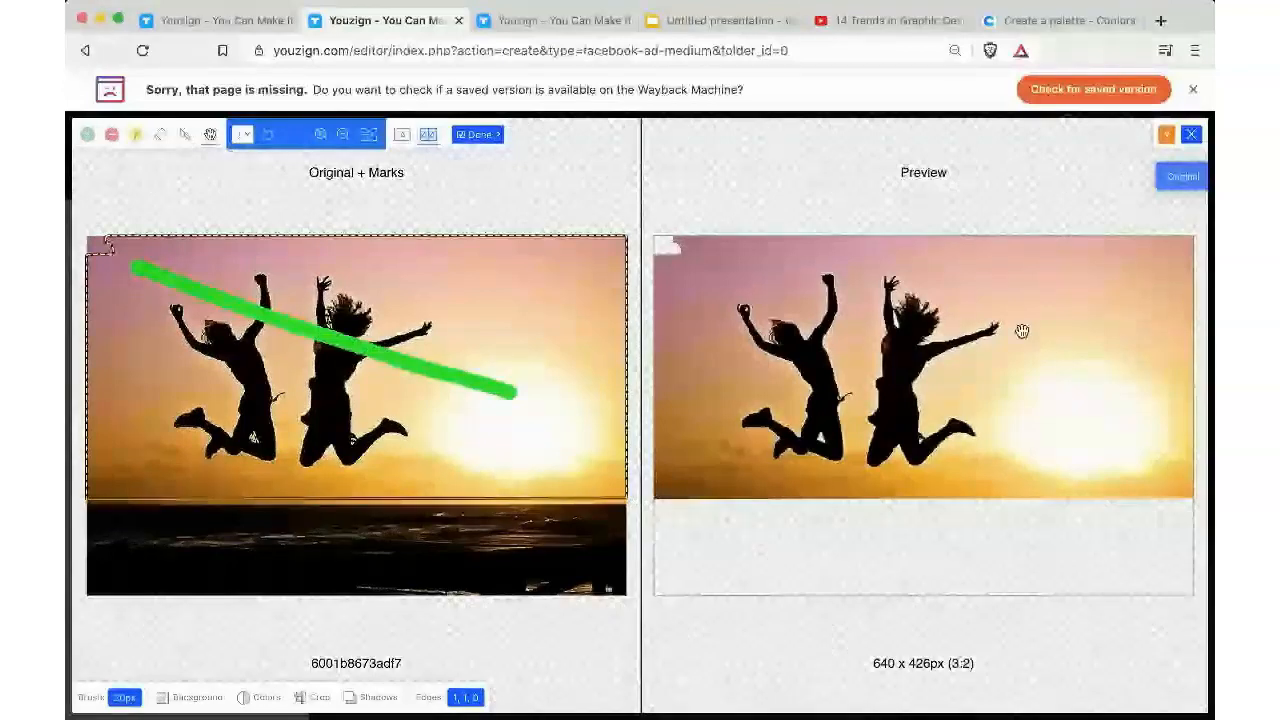
key("super+Tab")
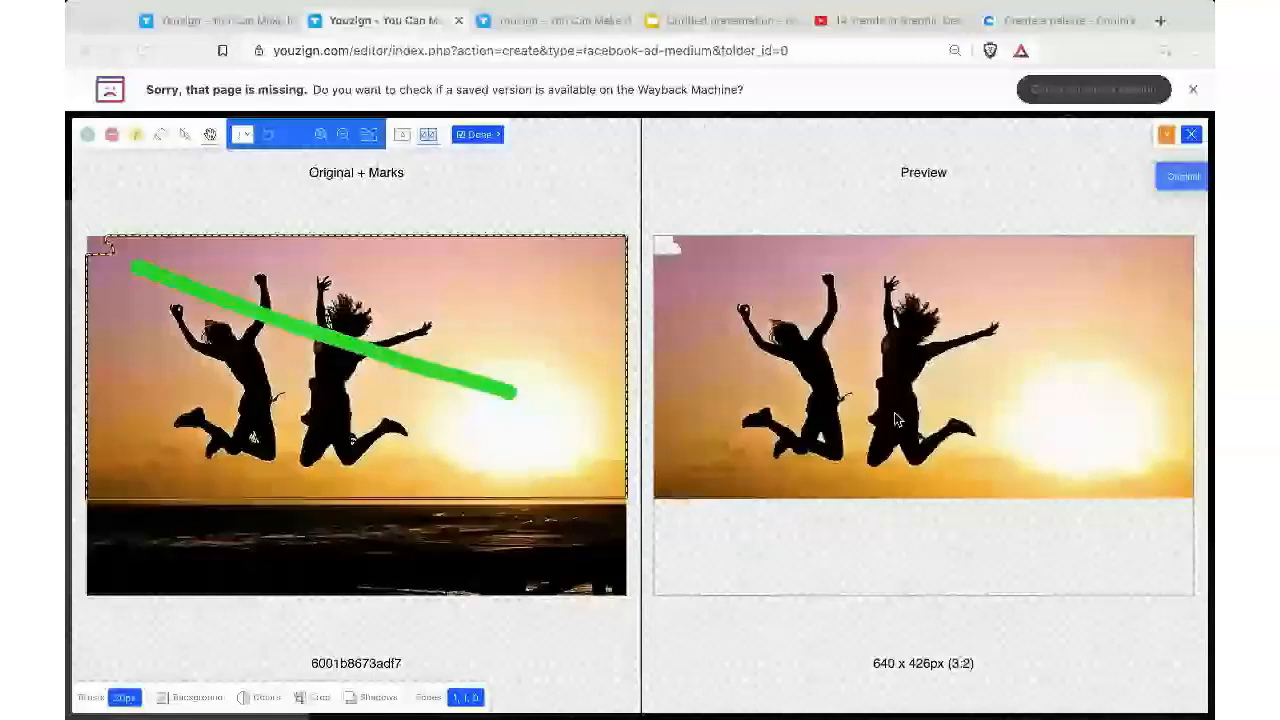
left_click(87, 133)
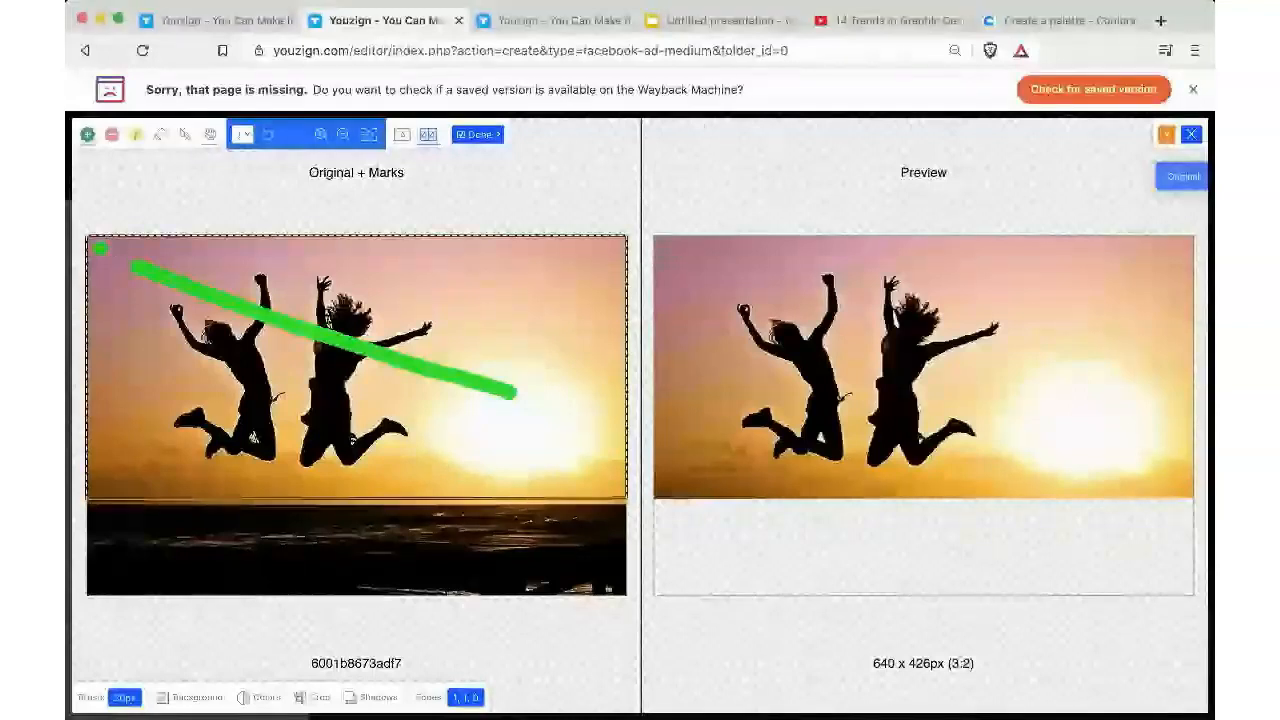
- Crop the sunset image around the two jumpers and extend the frame below the horizon, about 364 x 597 px overall
left_click(319, 699)
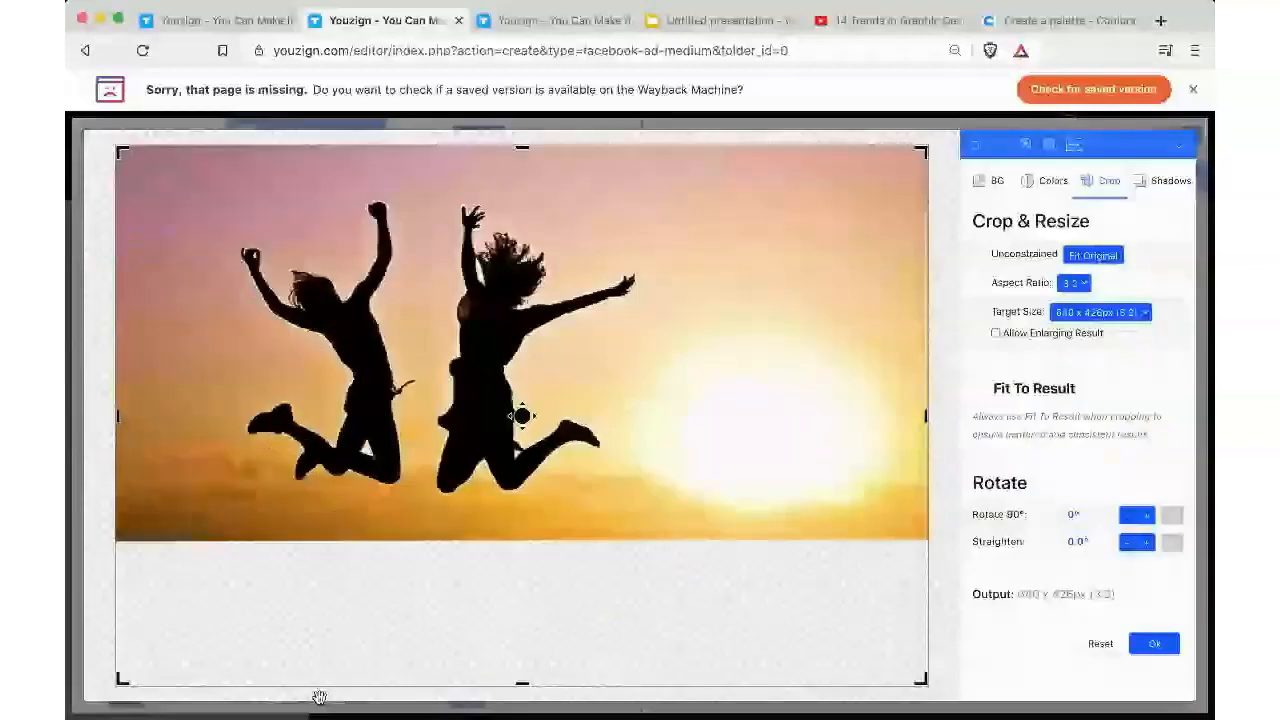
left_click_drag(926, 416, 642, 416)
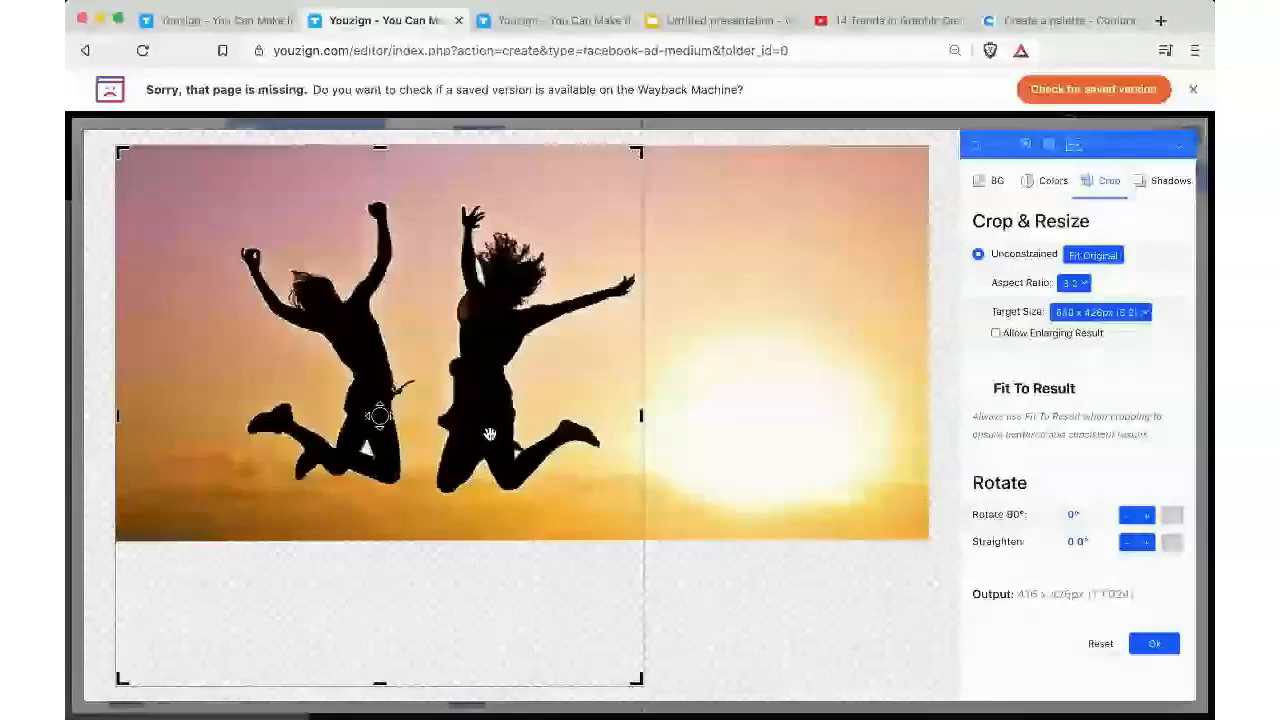
left_click_drag(118, 418, 173, 422)
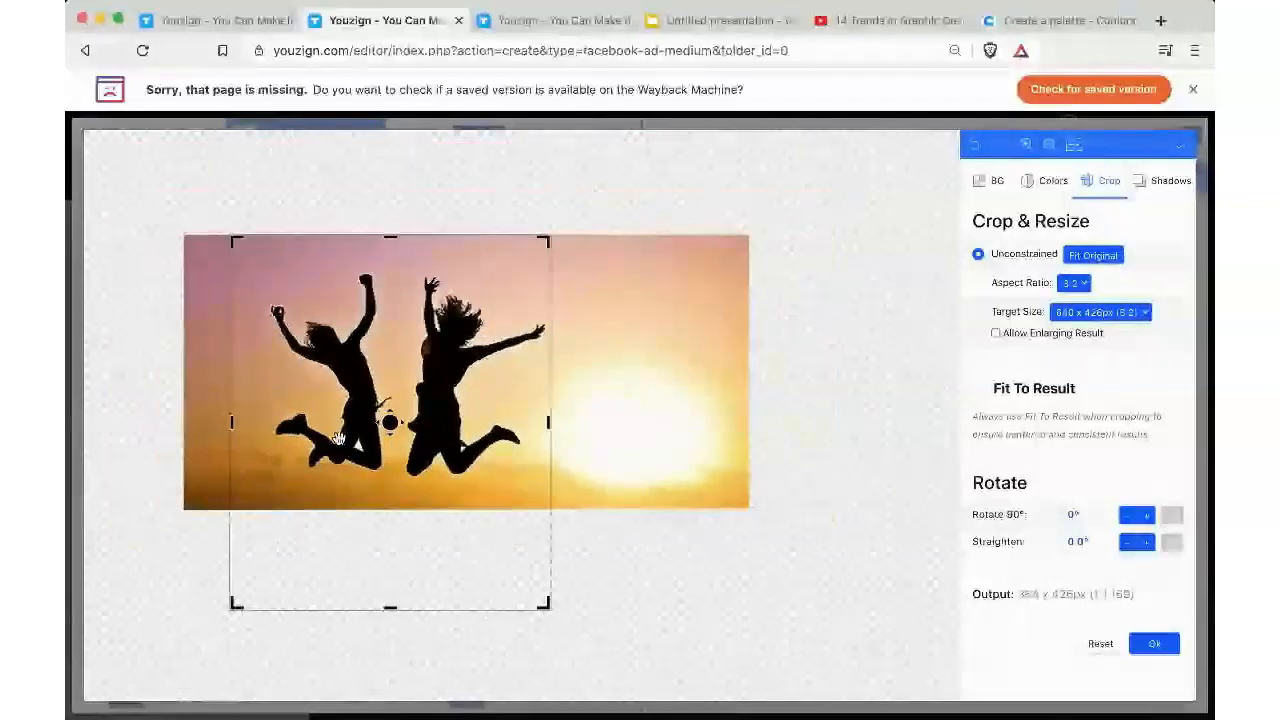
scroll(338, 438, "down", 2)
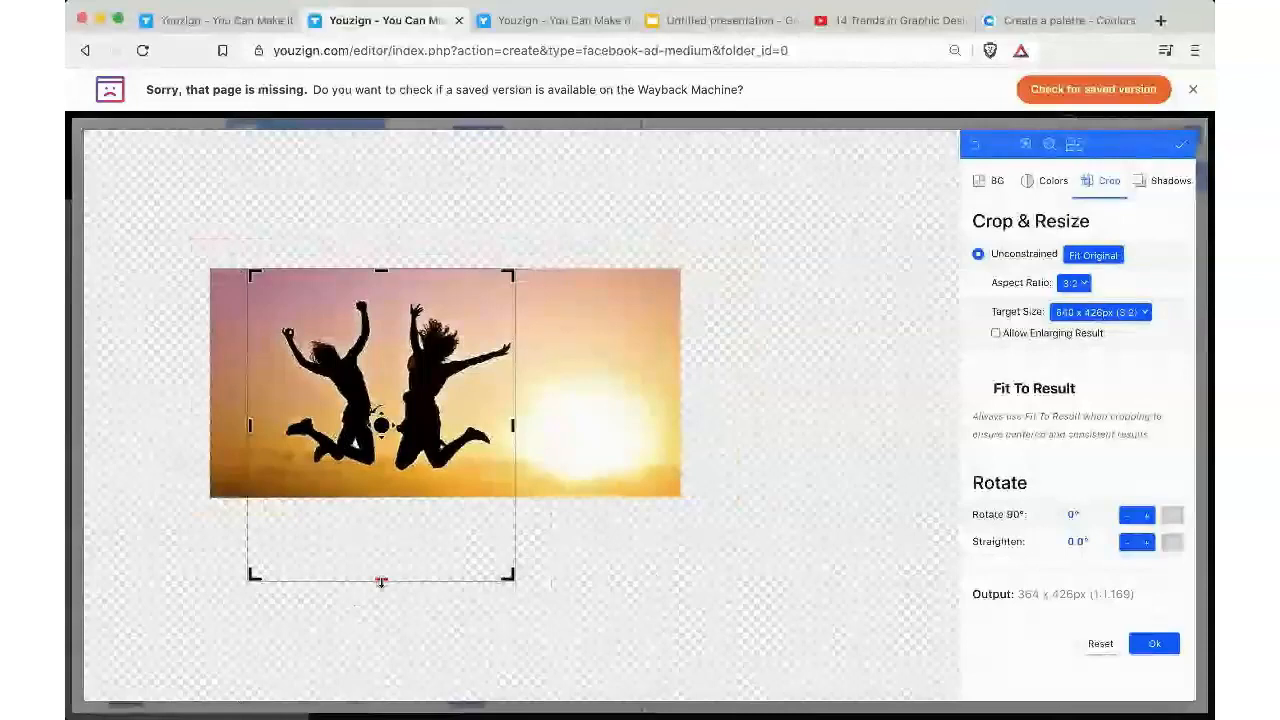
left_click_drag(381, 581, 383, 711)
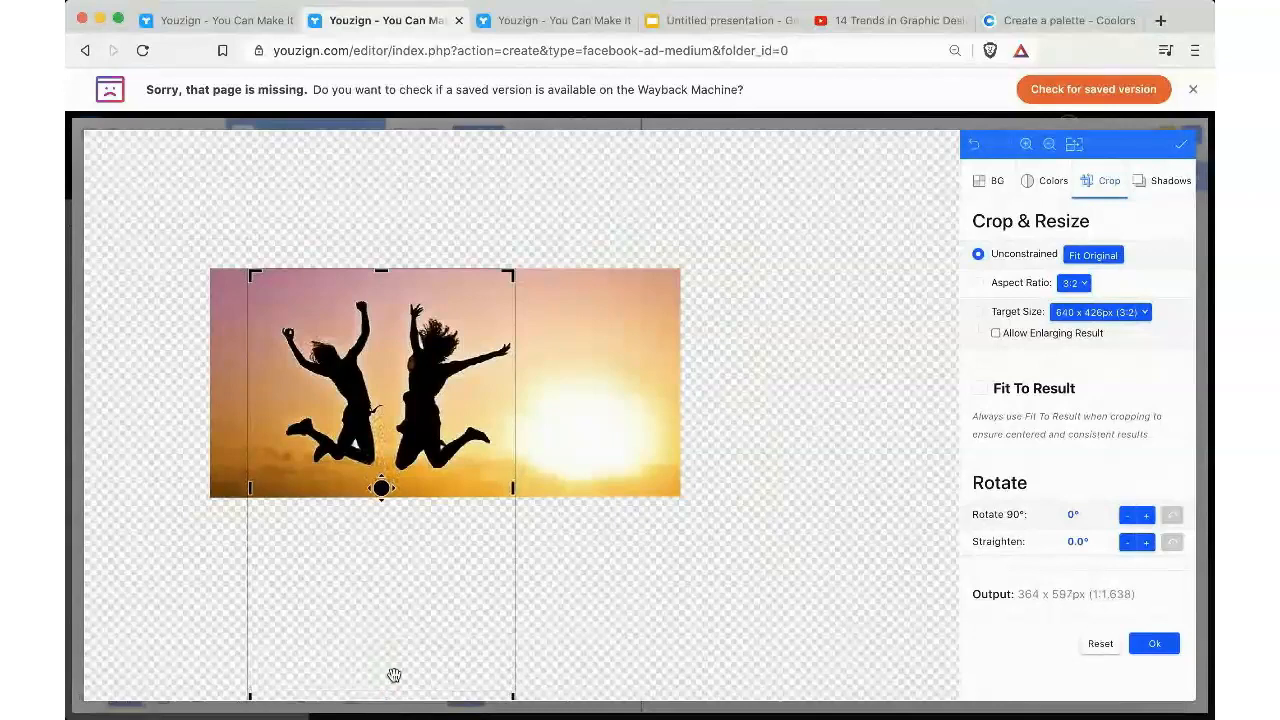
scroll(575, 547, "down", 5)
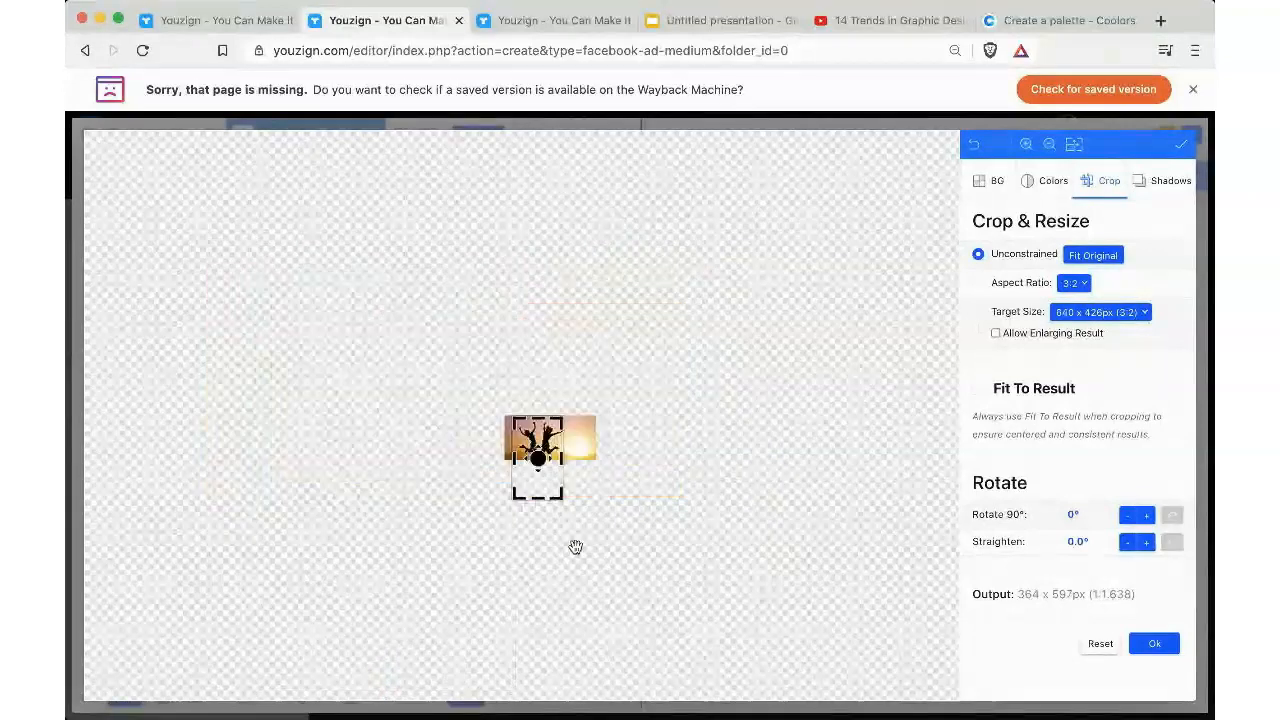
scroll(575, 547, "up", 5)
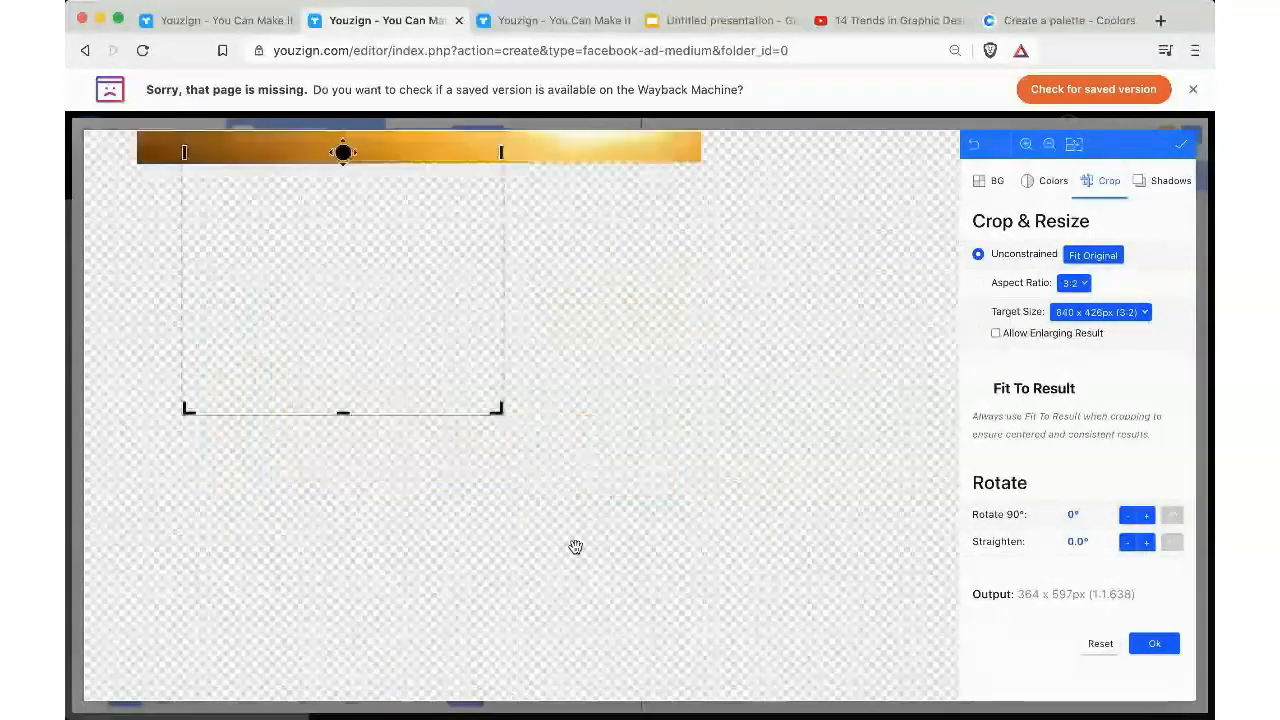
scroll(577, 535, "down", 1)
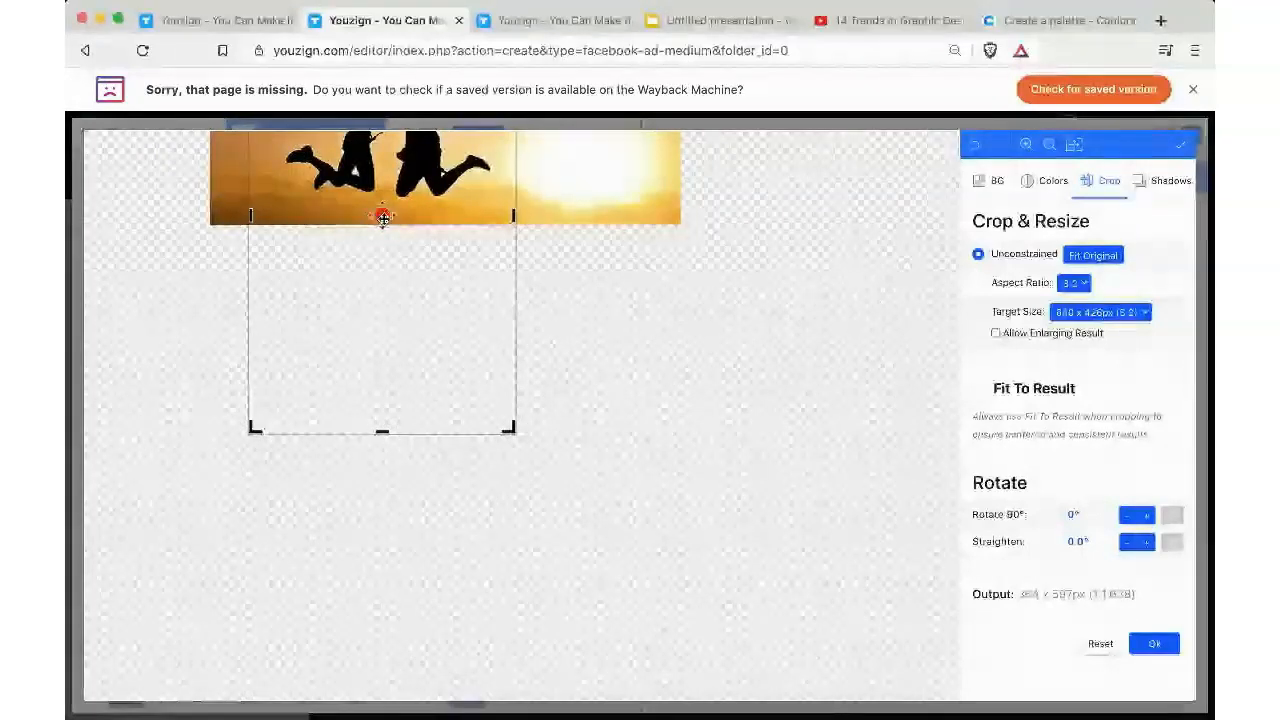
left_click_drag(373, 427, 421, 445)
left_click(1154, 643)
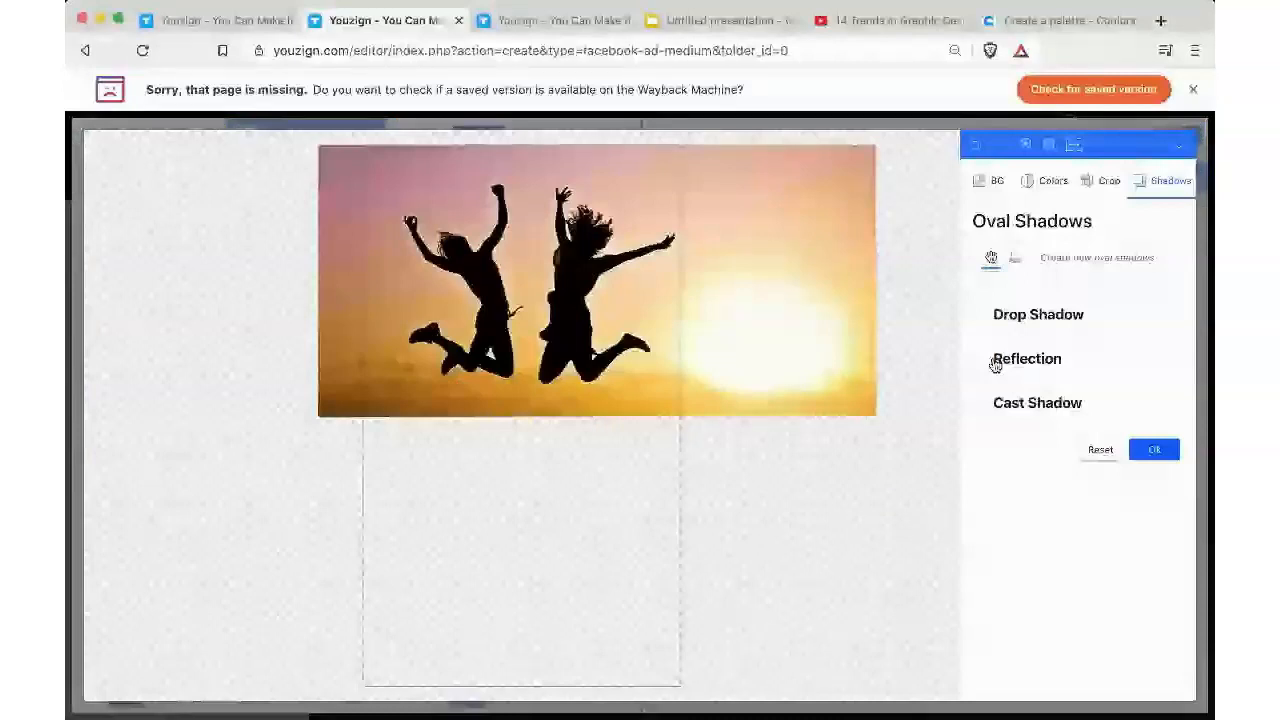
- Add a 200 px high reflection beneath the jumpers and compare it with the Before/After example on slide 2 of the Google Slides presentation
left_click(995, 363)
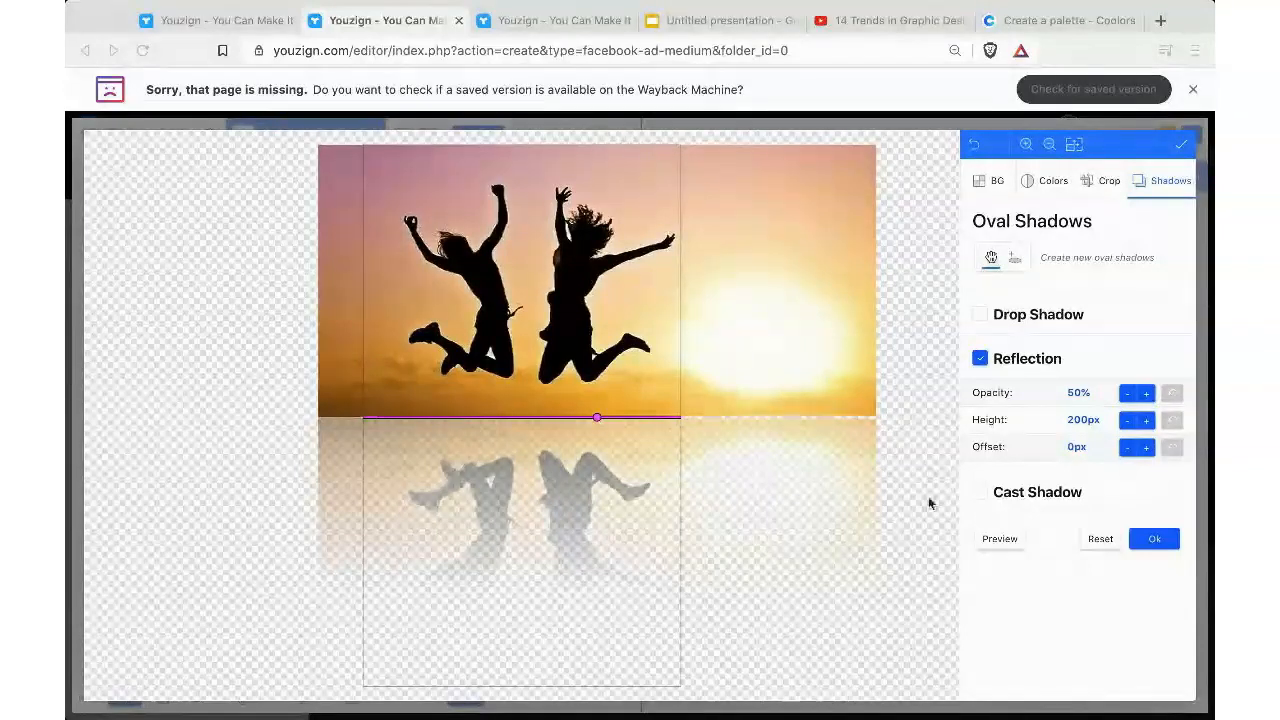
left_click(833, 505)
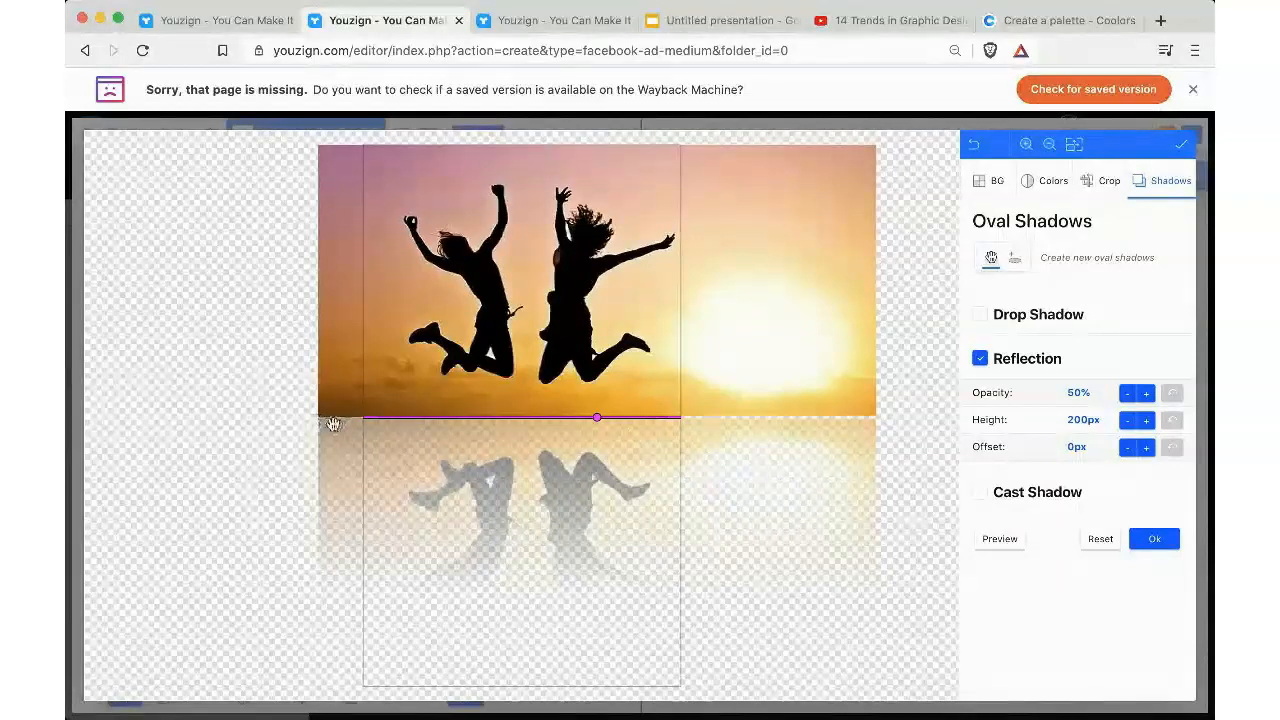
left_click(722, 20)
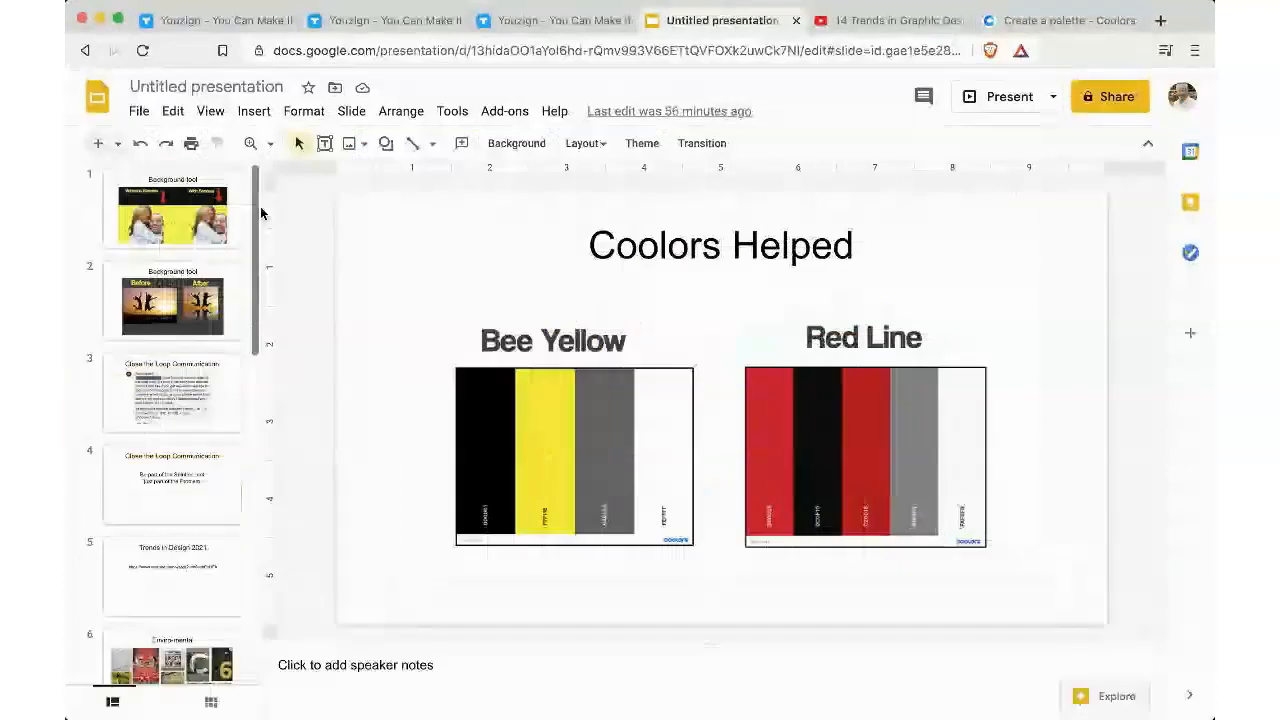
left_click(172, 300)
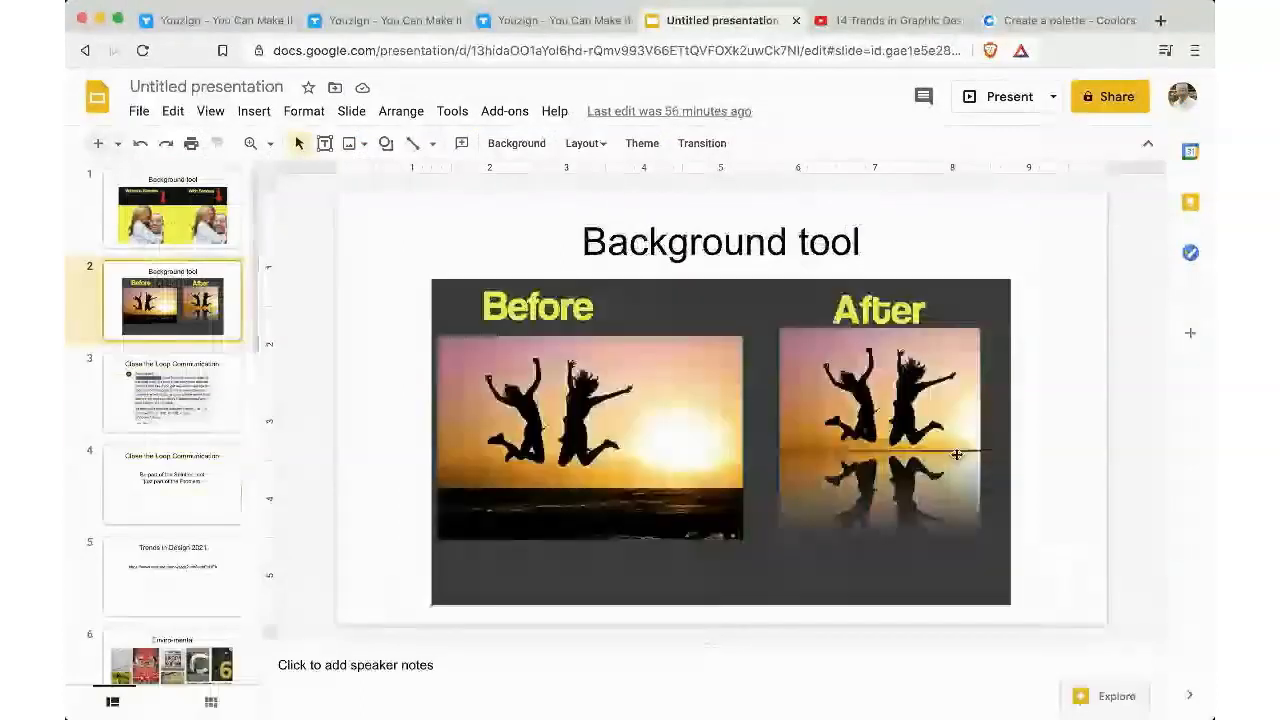
left_click(315, 22)
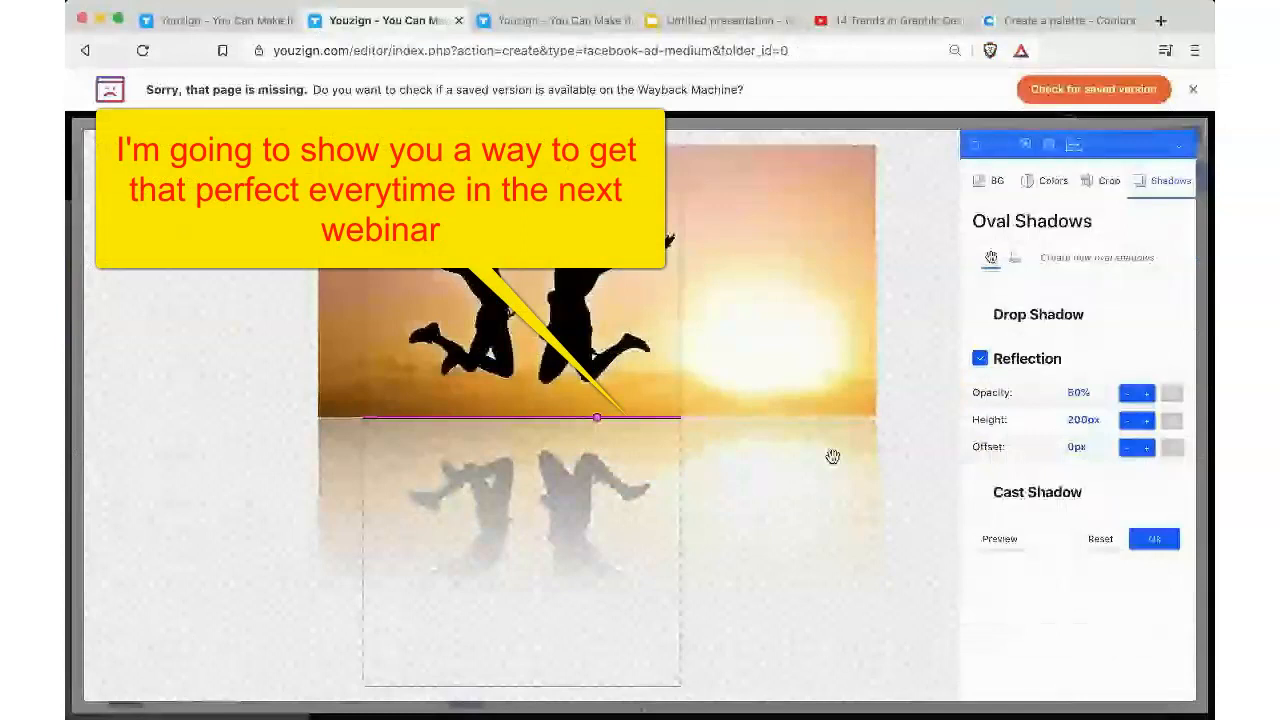
- Set the solid background of the Bee Yellow and Red Line palette design to #818384 and show the recently used colours
left_click(532, 21)
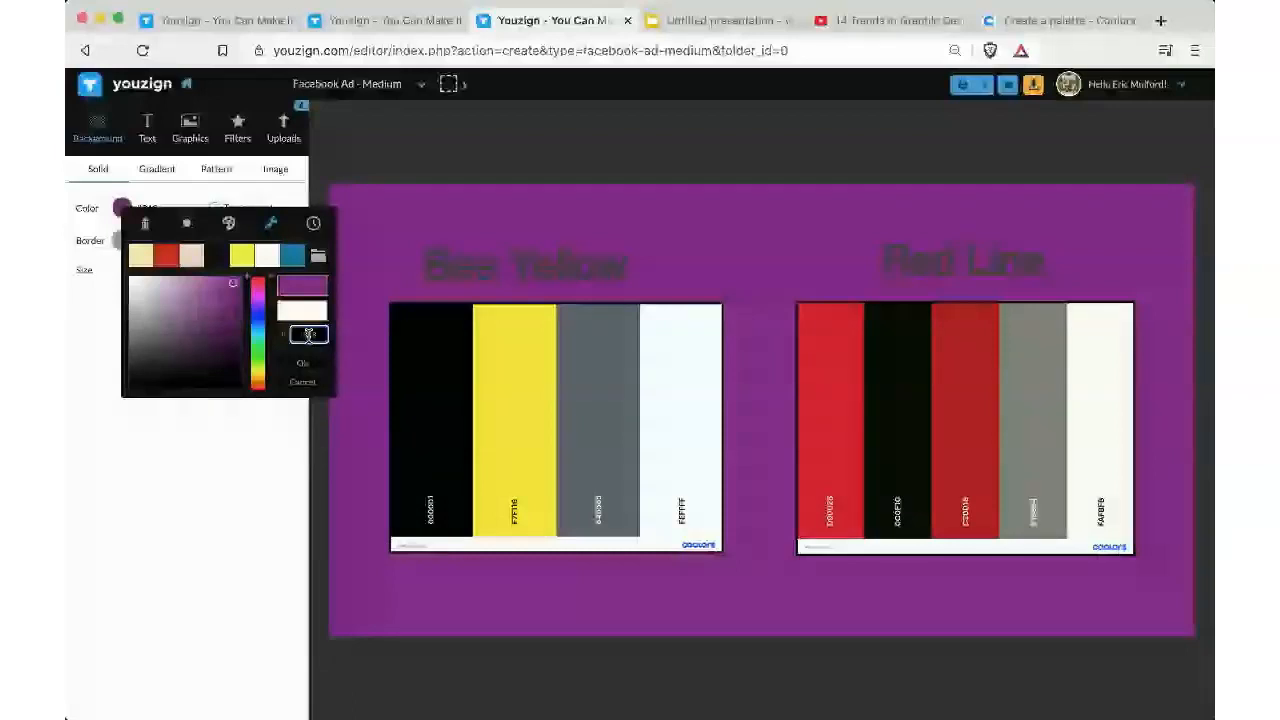
type("28282")
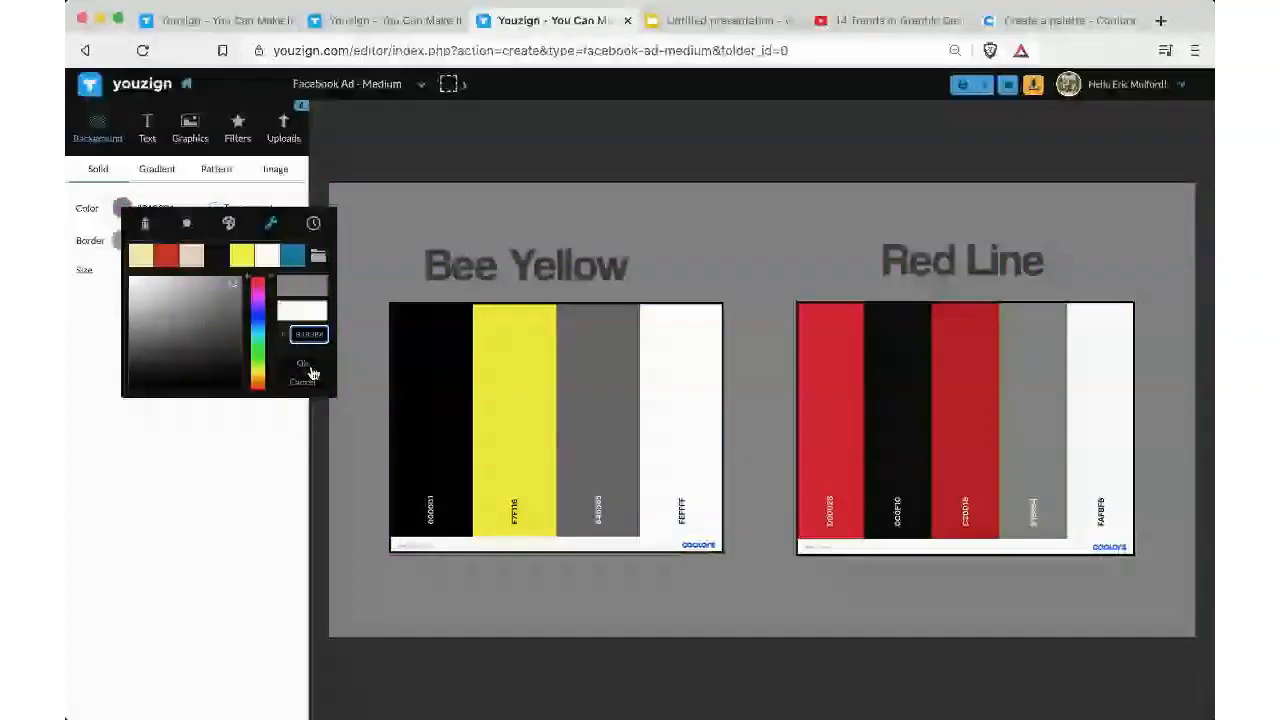
left_click(311, 368)
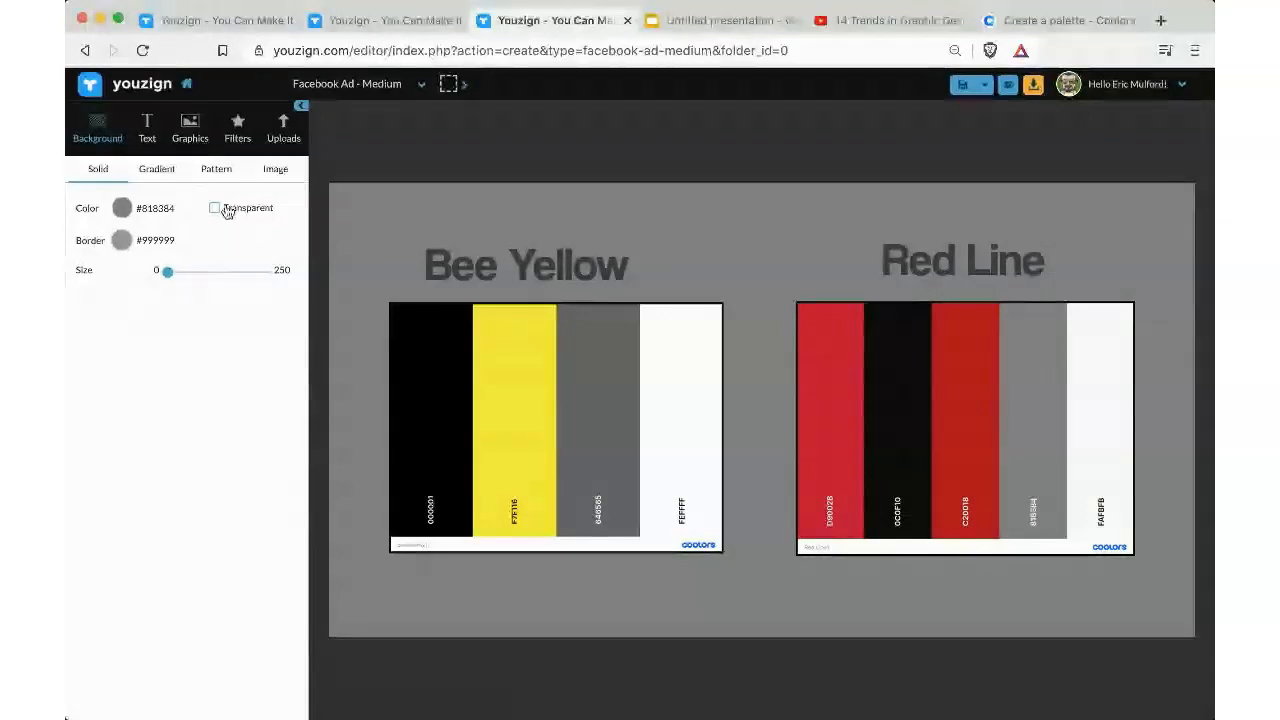
left_click(121, 209)
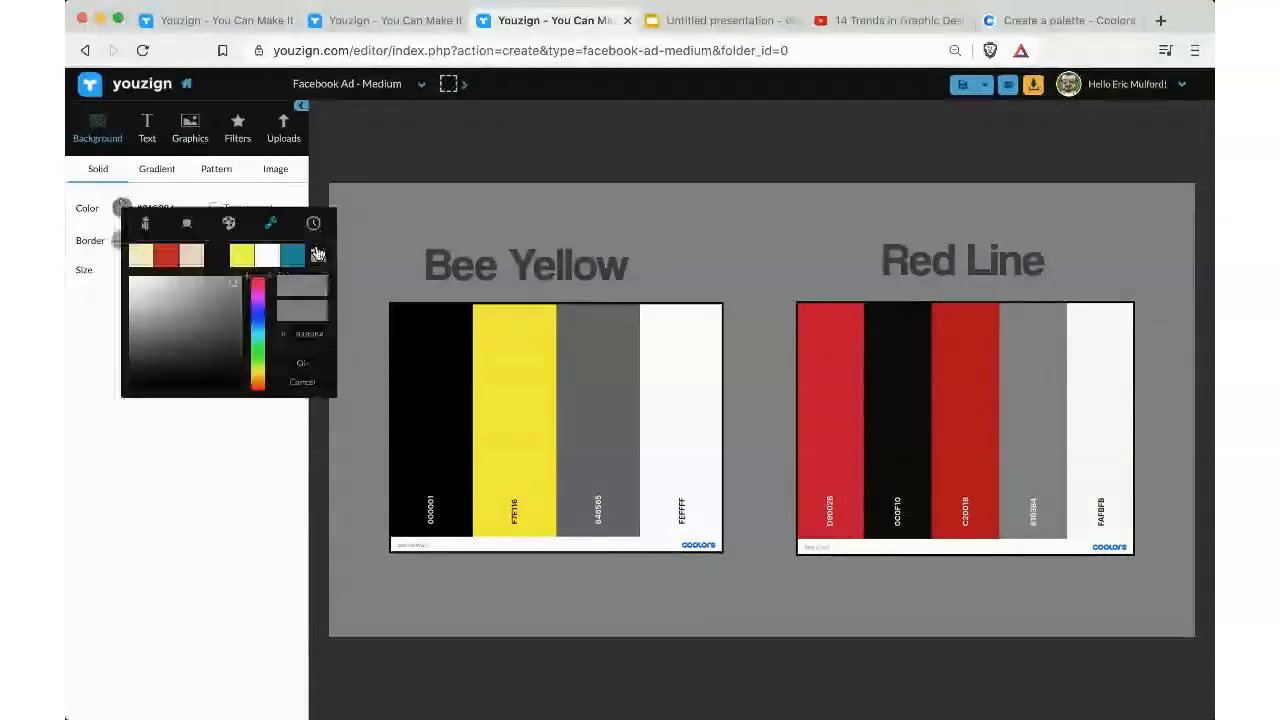
left_click(317, 254)
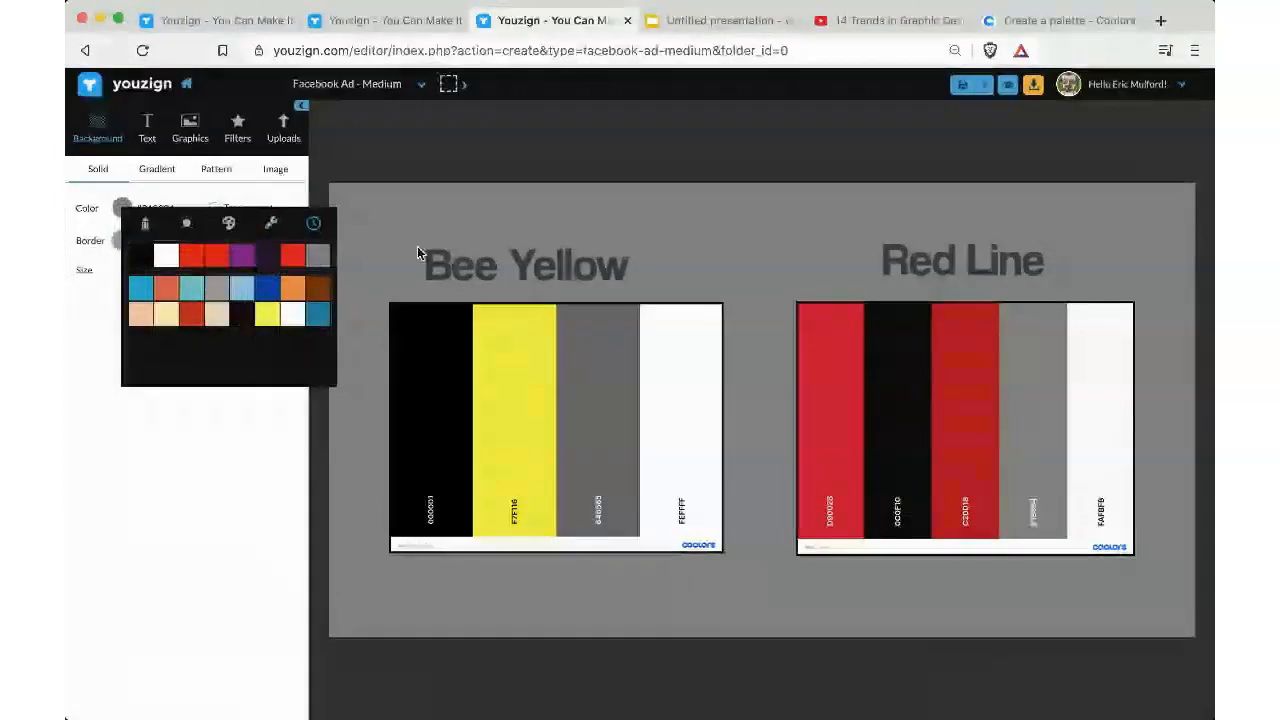
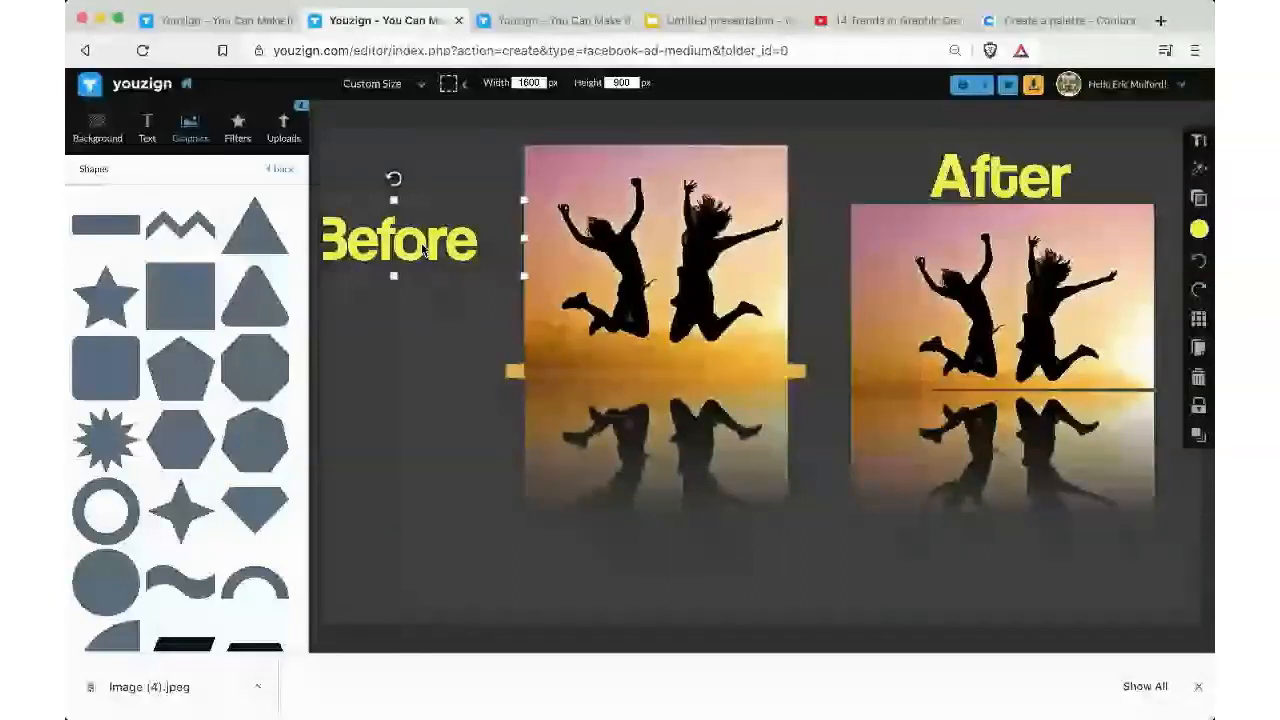
- Move the "Before" heading right, up against the newly reflected sunset image
left_click_drag(422, 251, 474, 249)
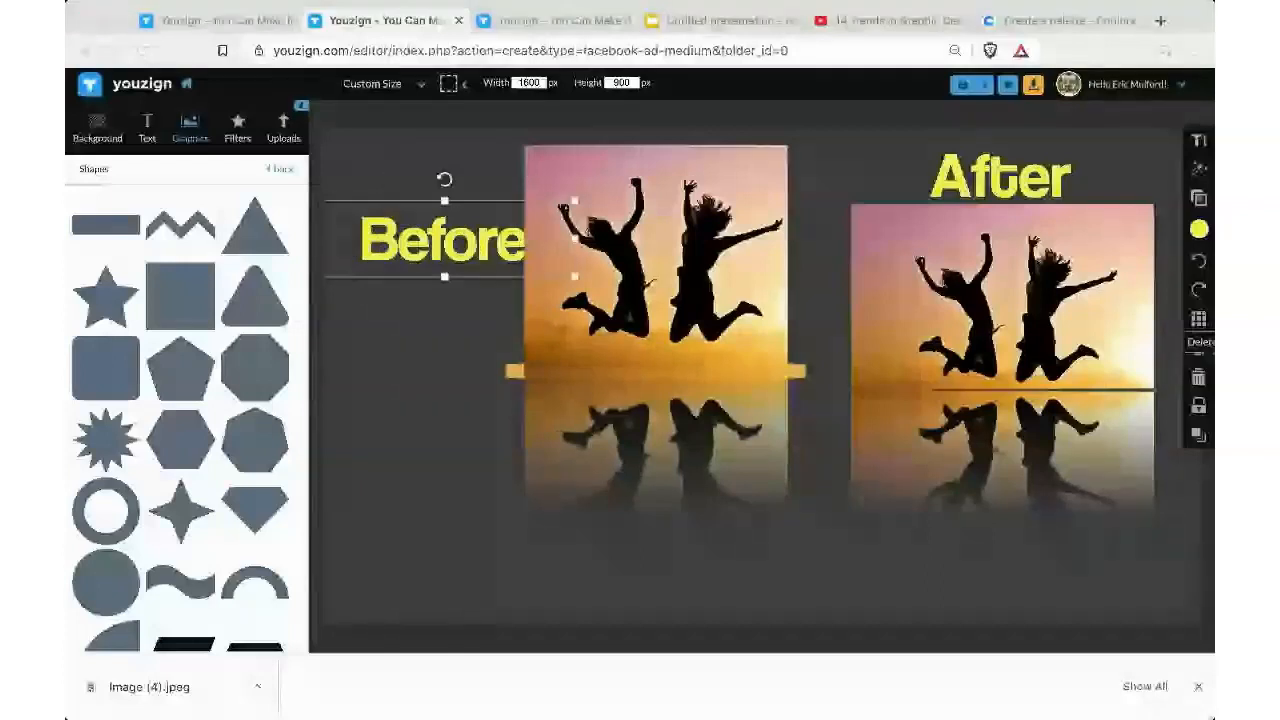